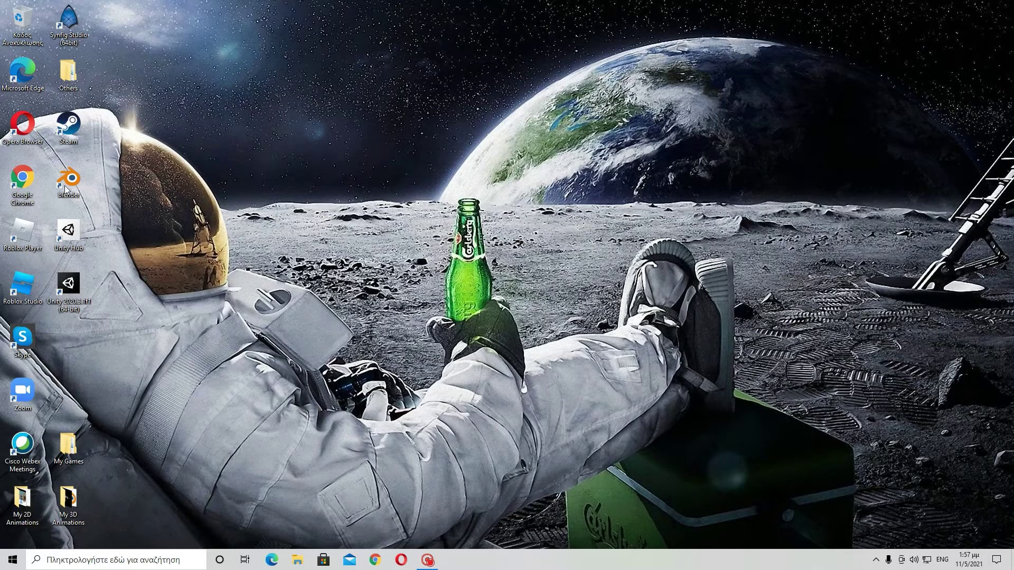
Launch Roblox Studio, dismiss the auto-recovery prompt and create a new place from the Classic Baseplate template.
double_click(19, 288)
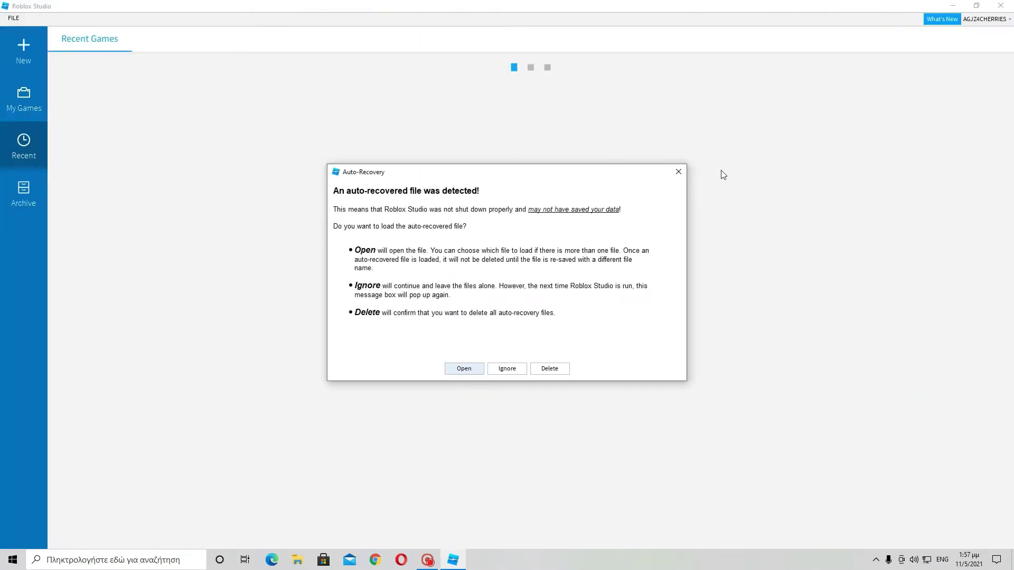
left_click(679, 172)
left_click(24, 98)
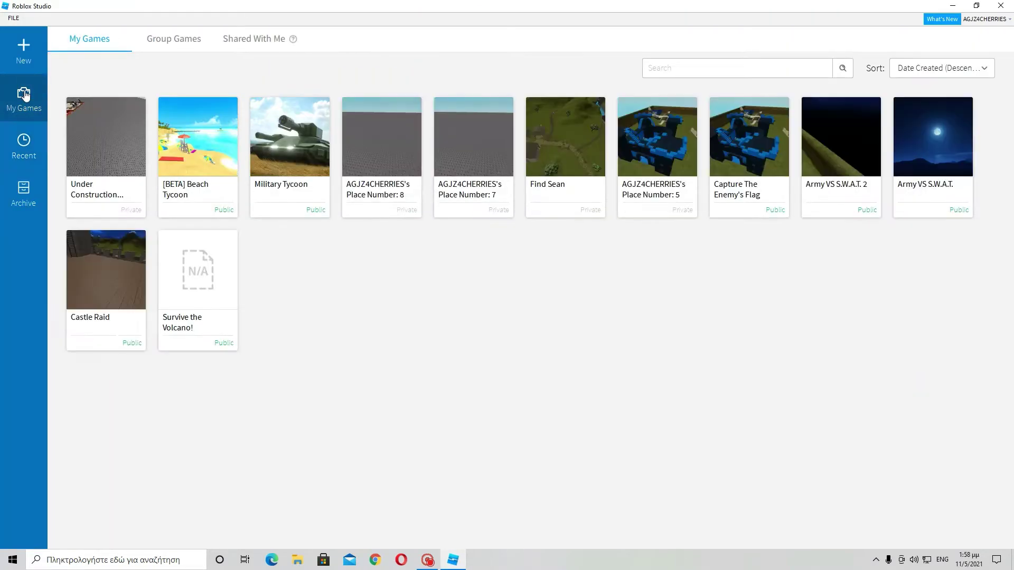
left_click(23, 65)
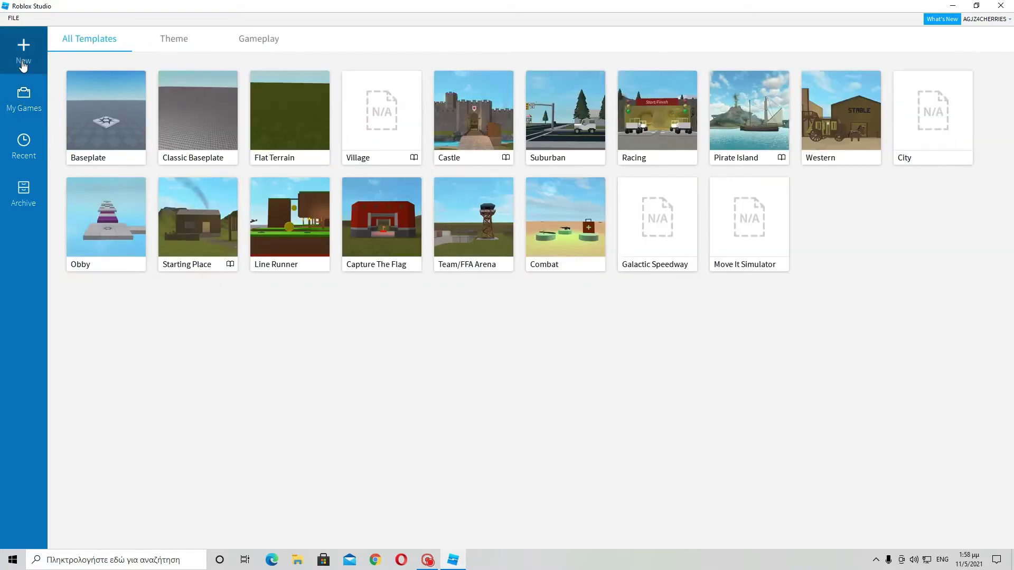
left_click(181, 113)
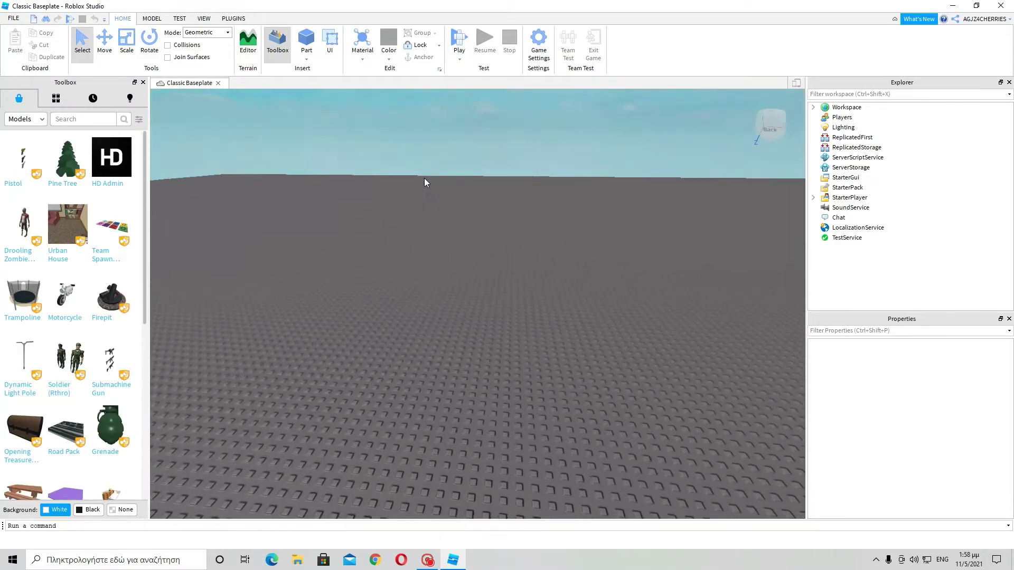
Insert the Pine Tree model from the Toolbox onto the baseplate.
right_click_drag(424, 179, 424, 179)
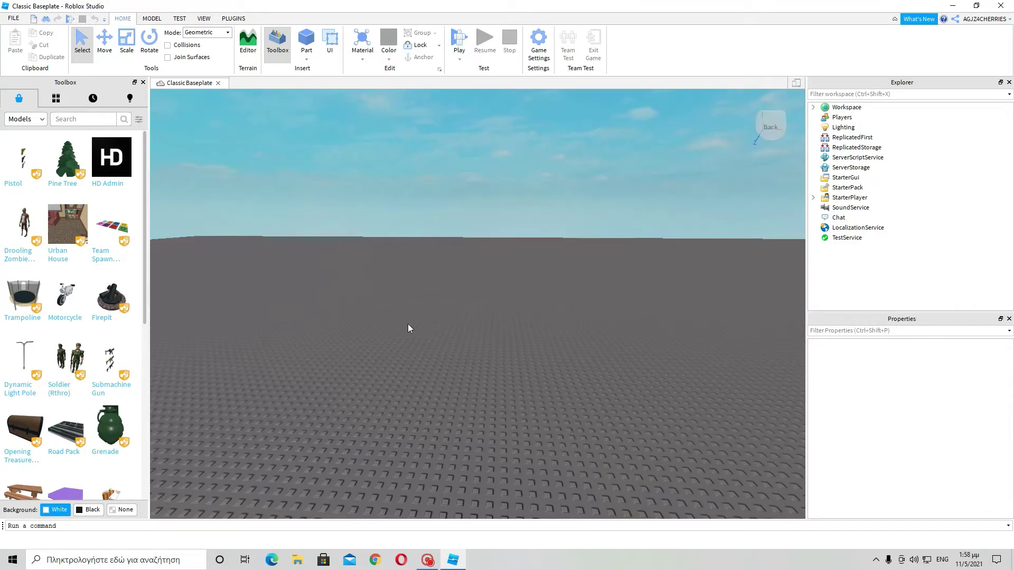
right_click_drag(408, 325, 401, 322)
mouse_move(70, 154)
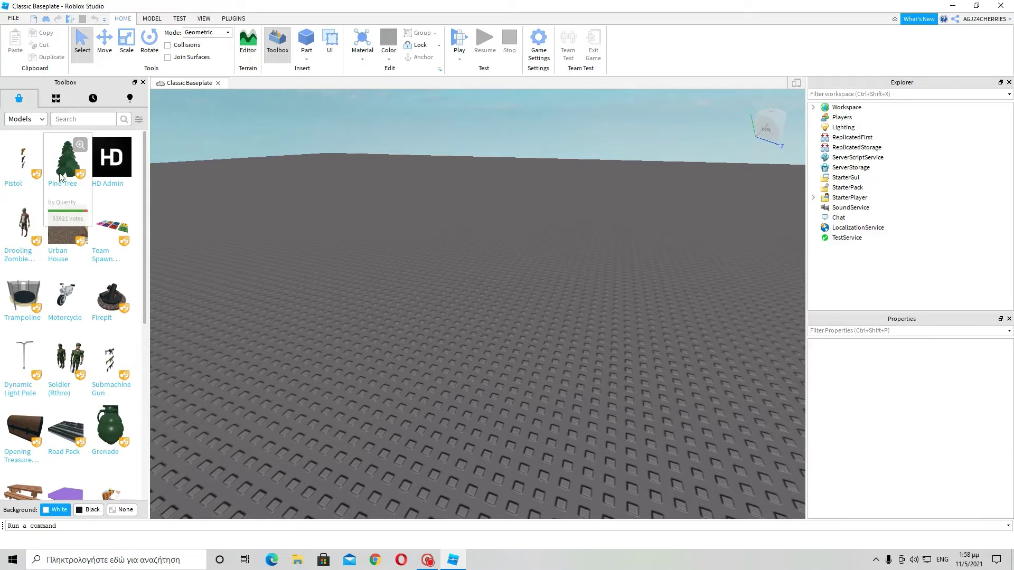
left_click(61, 171)
right_click_drag(518, 239, 510, 189)
key("w")
key("a")
key("s")
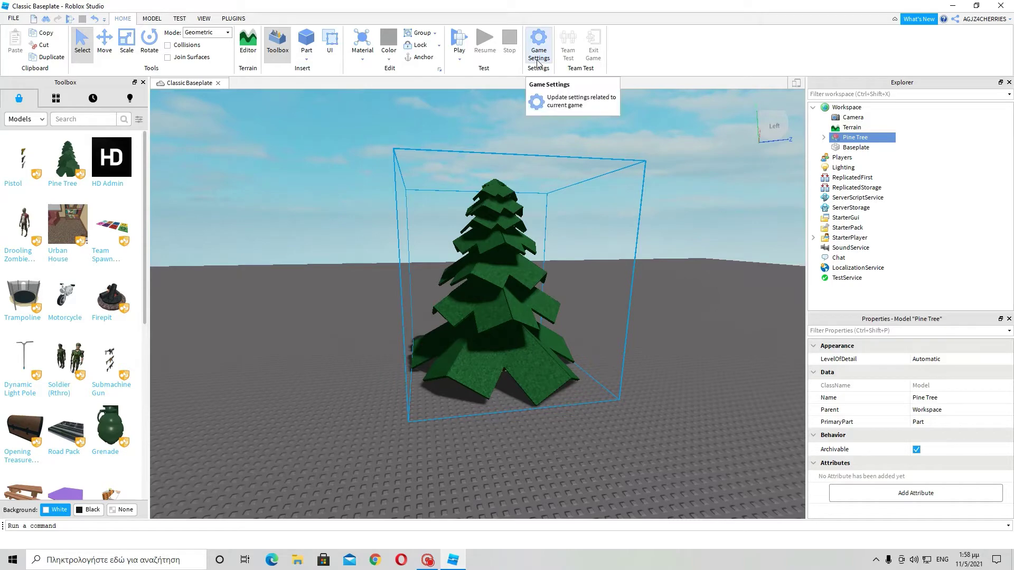
Start publishing the place with the name "Game Name" and the description "This is a YouTube Tutorial".
left_click(537, 61)
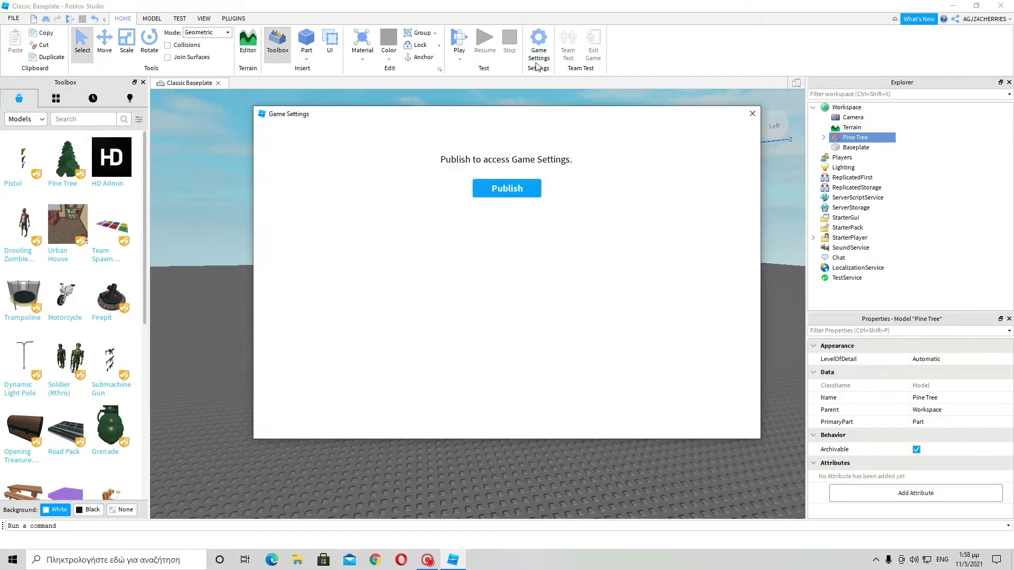
left_click(504, 189)
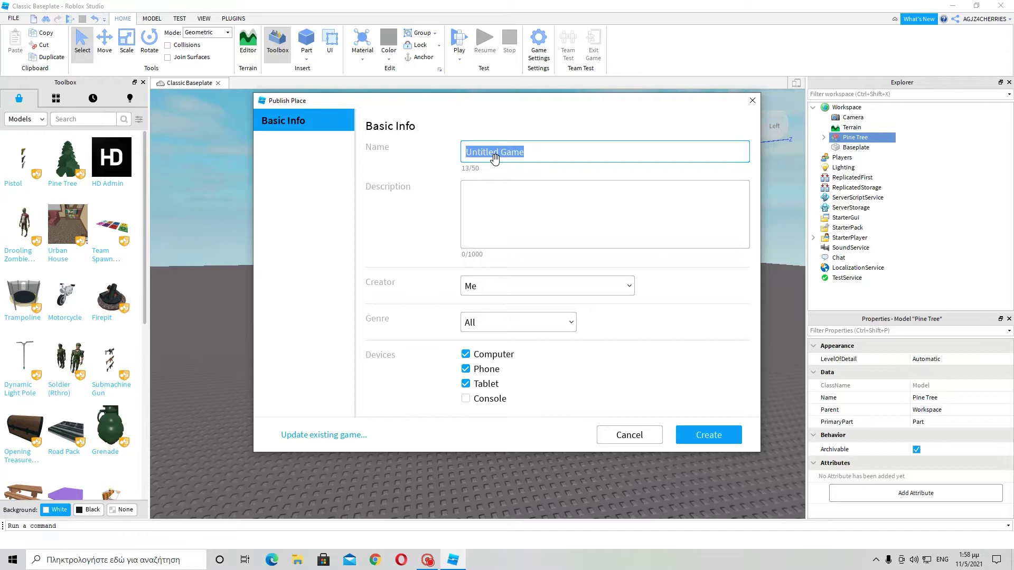
type("Game Name")
left_click(483, 211)
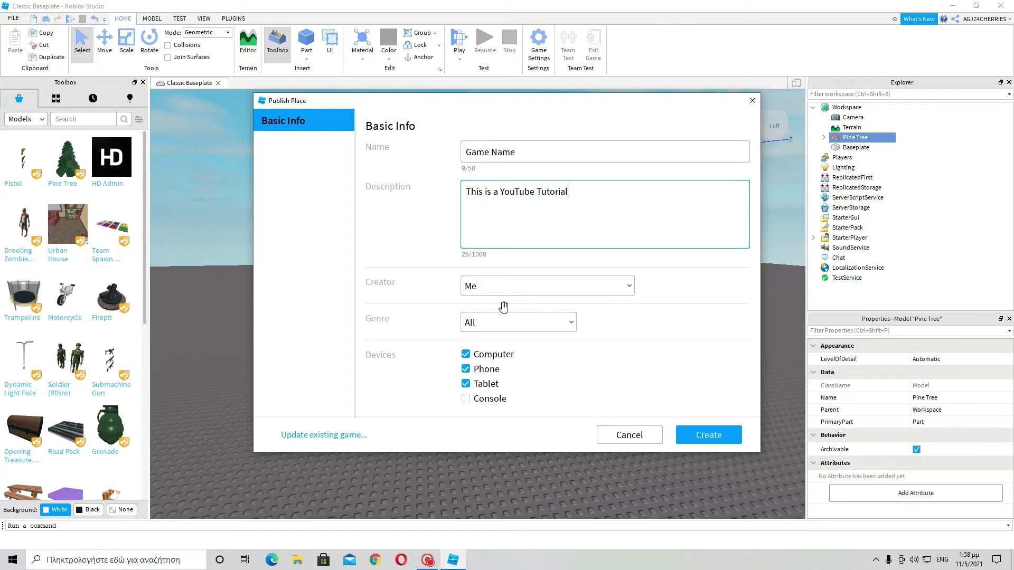
Look through the available creator choices and the full list of game genres for the place being published.
left_click(503, 286)
left_click(433, 291)
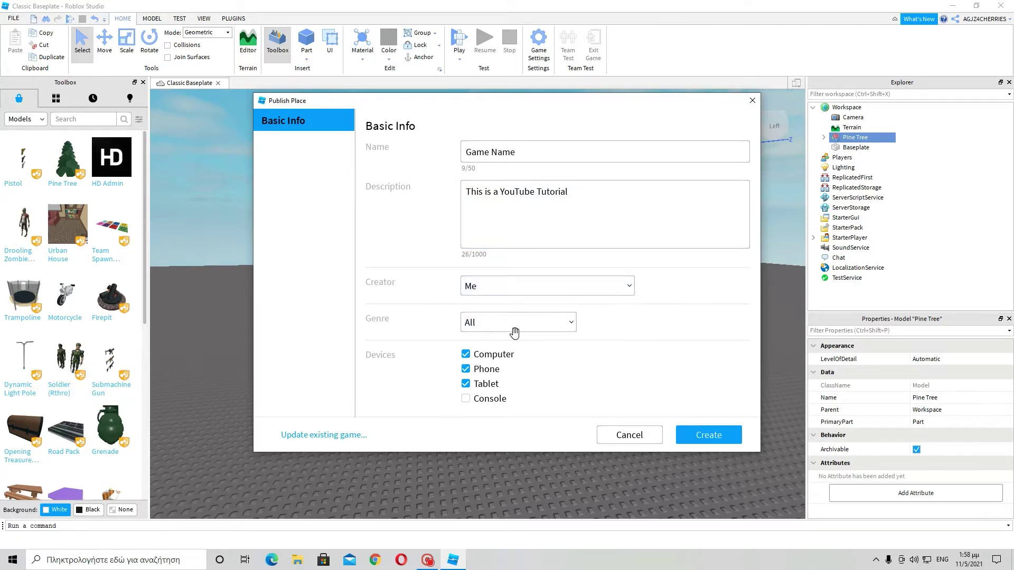
left_click(513, 324)
scroll(495, 371, "down", 4)
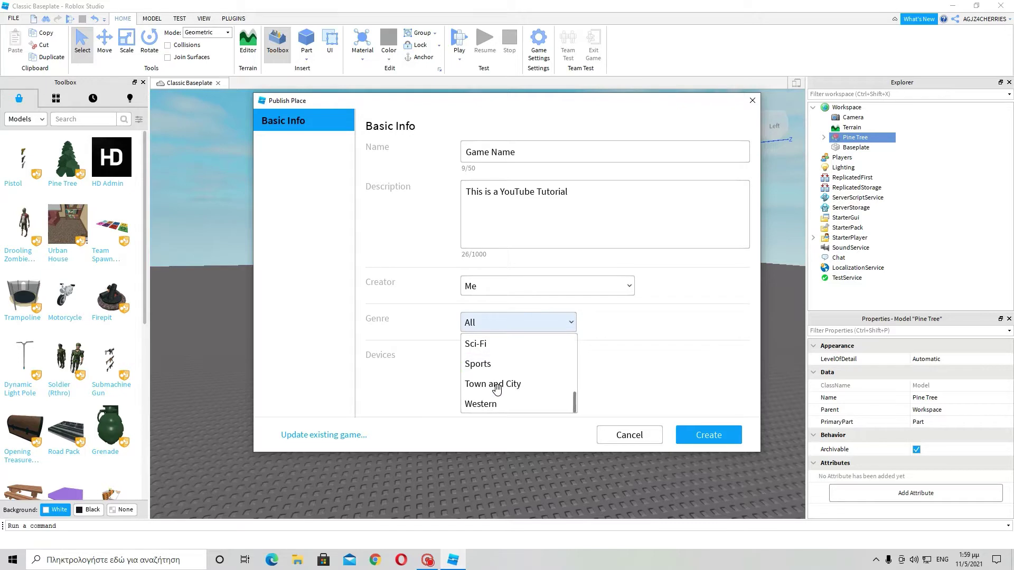
scroll(499, 400, "up", 3)
scroll(498, 398, "up", 3)
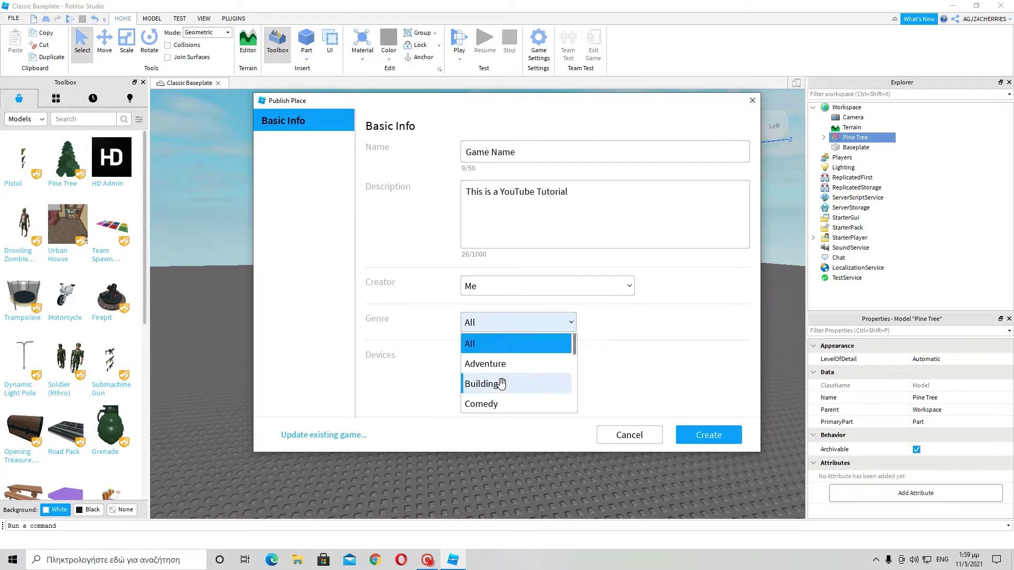
scroll(498, 378, "down", 5)
scroll(495, 379, "up", 5)
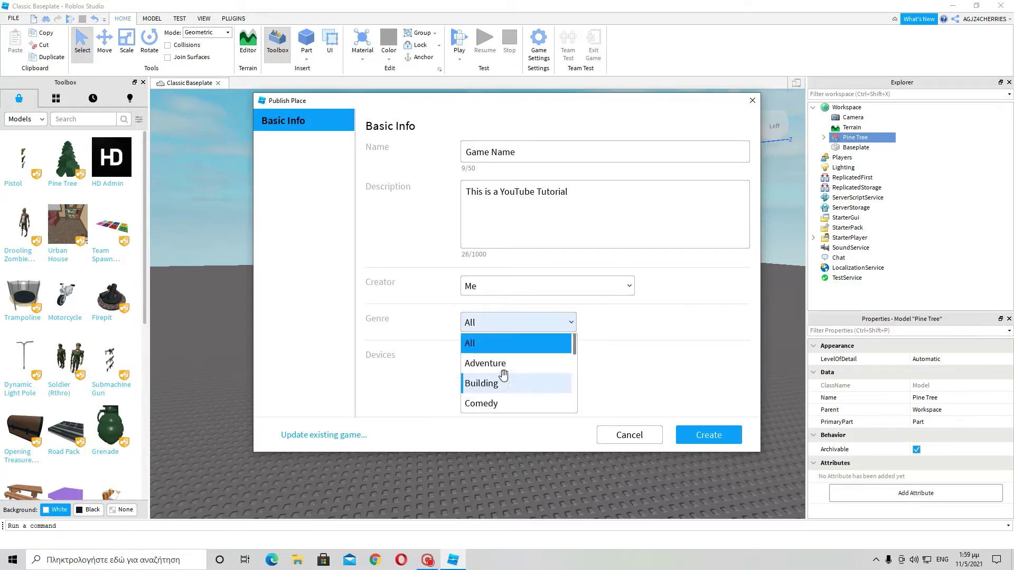
scroll(514, 379, "down", 2)
scroll(515, 379, "up", 2)
scroll(515, 379, "down", 2)
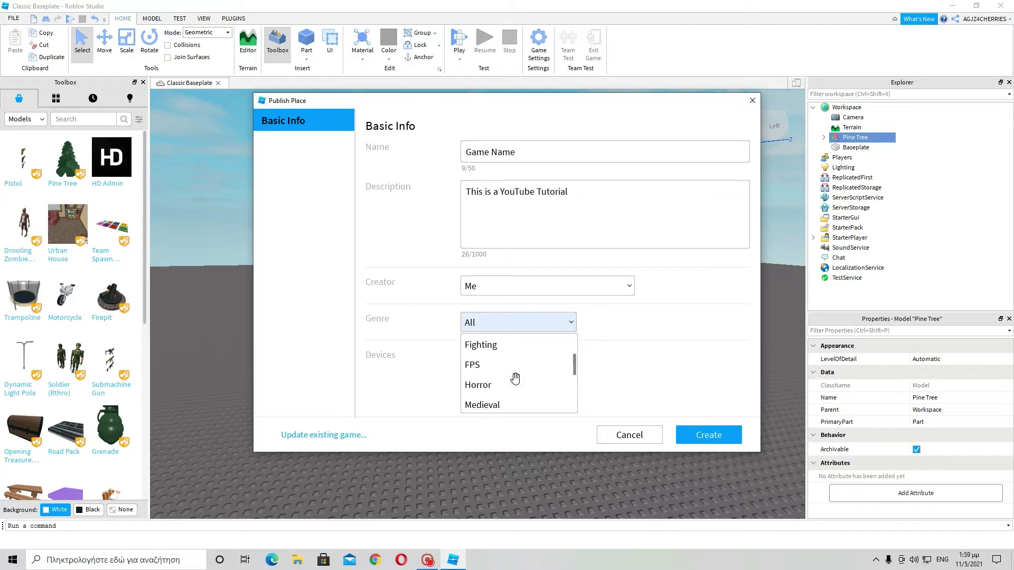
scroll(515, 379, "up", 2)
scroll(501, 385, "down", 2)
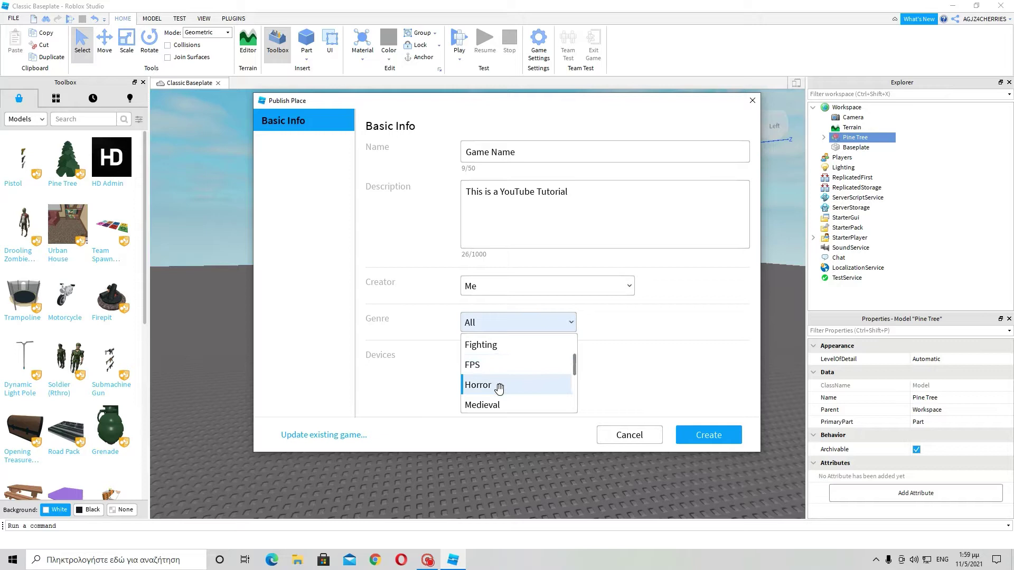
scroll(492, 395, "down", 2)
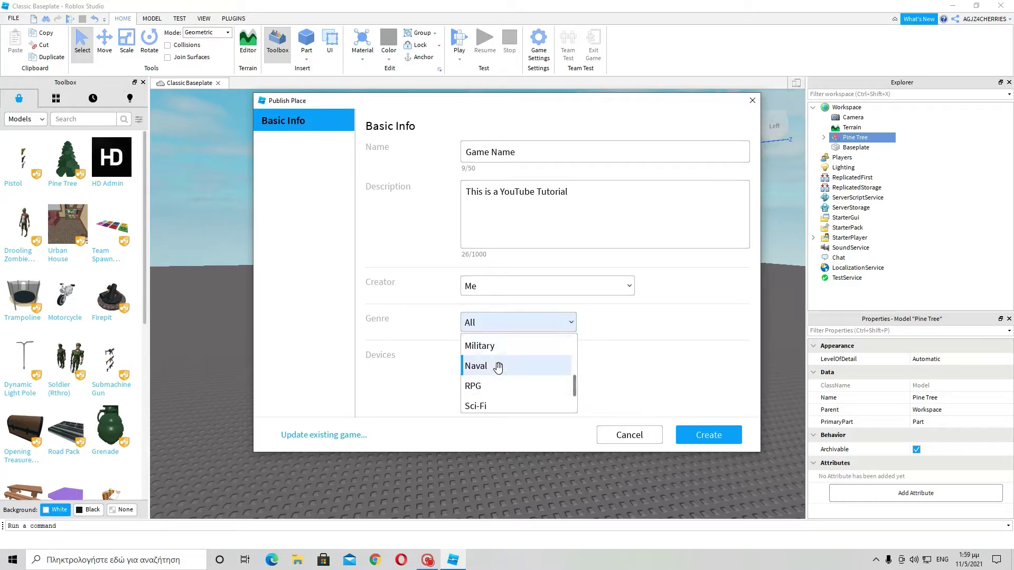
scroll(492, 386, "down", 2)
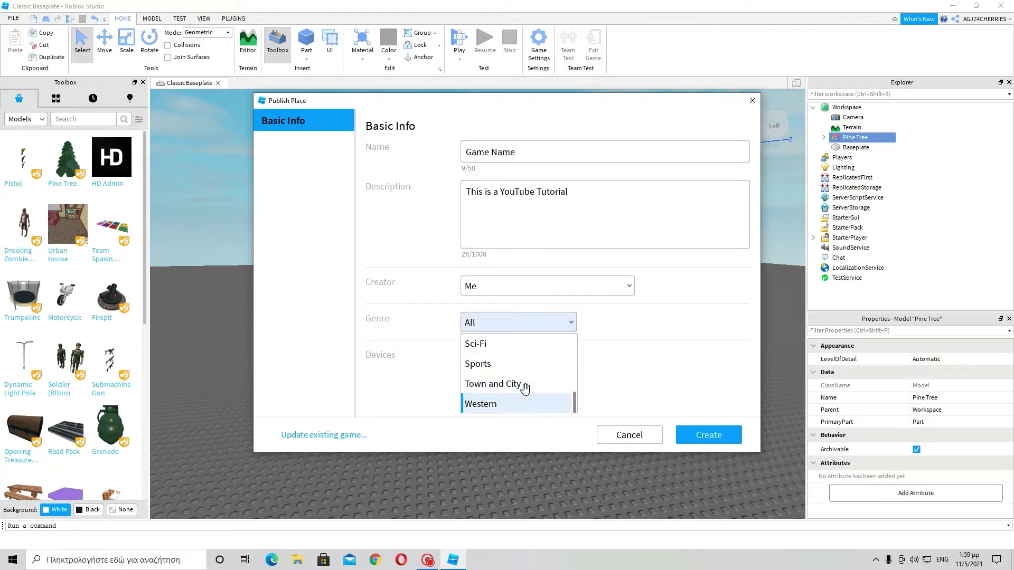
scroll(545, 382, "up", 6)
left_click(681, 330)
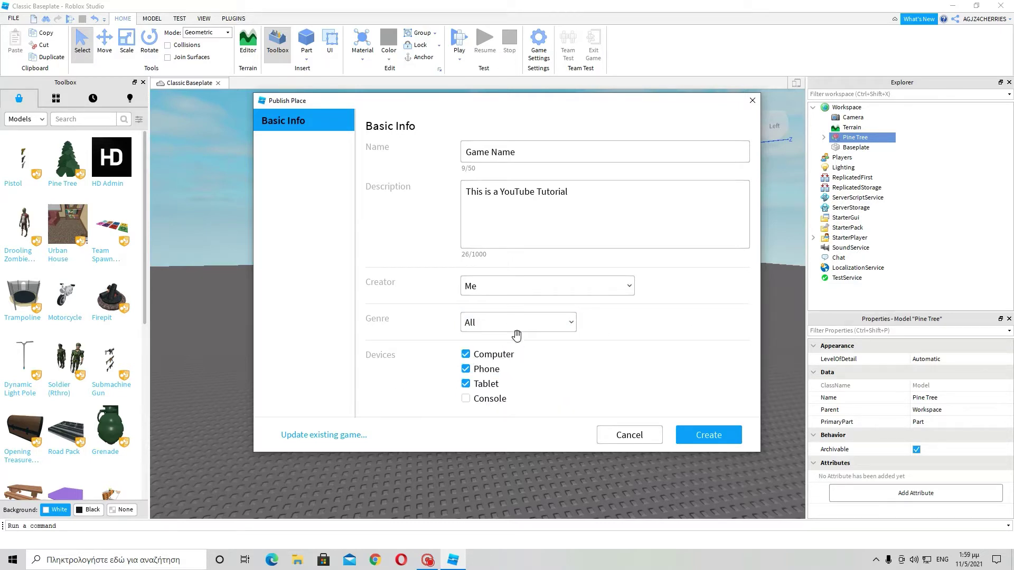
Toggle Computer off and back on among the game's supported devices.
left_click(465, 354)
left_click(465, 354)
left_click(466, 354)
left_click(465, 354)
left_click(465, 355)
left_click(465, 355)
Try enabling Console as a supported device through the content agreement, and dismiss the agreement at the end.
left_click(465, 398)
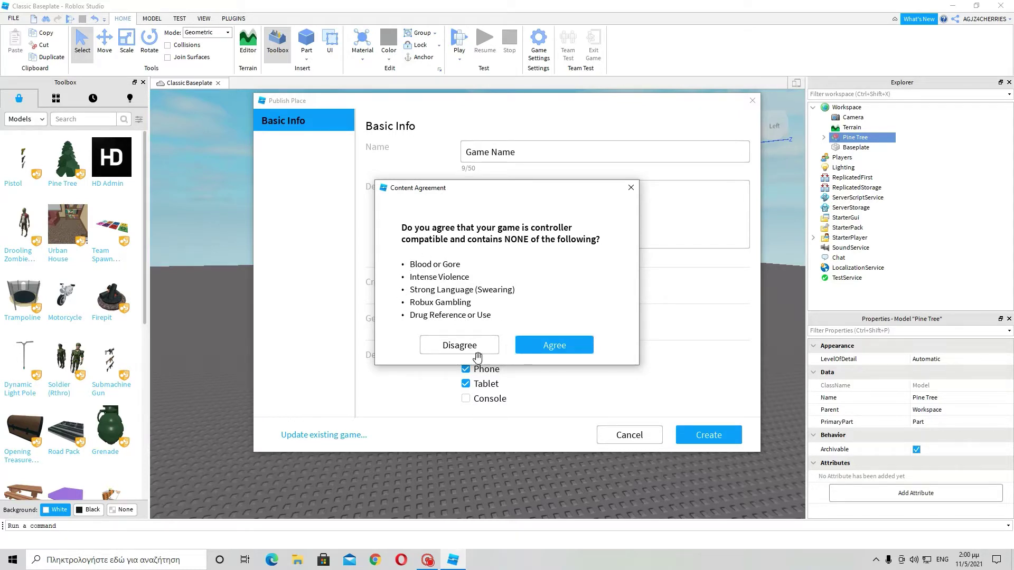
left_click(528, 346)
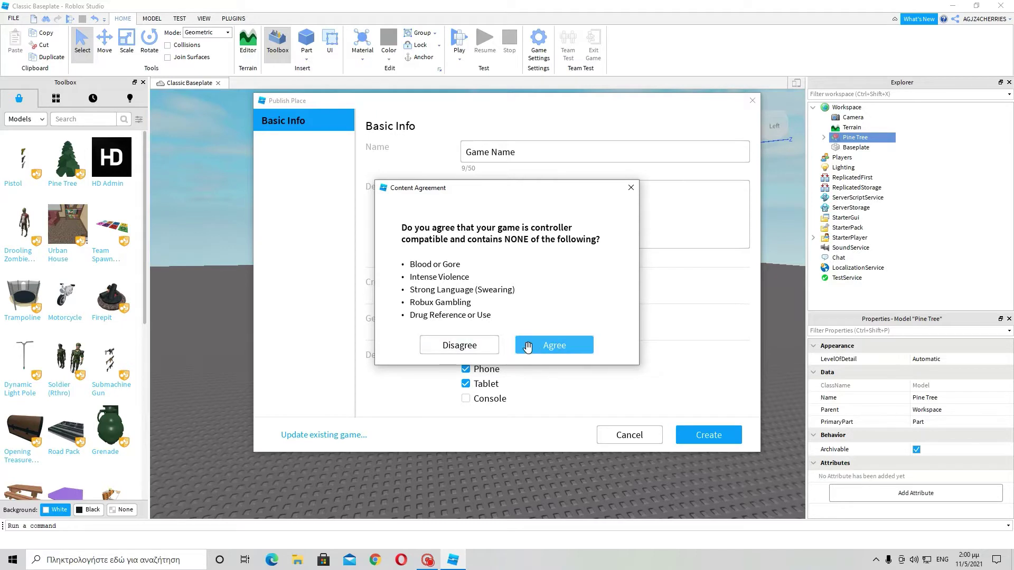
left_click(466, 399)
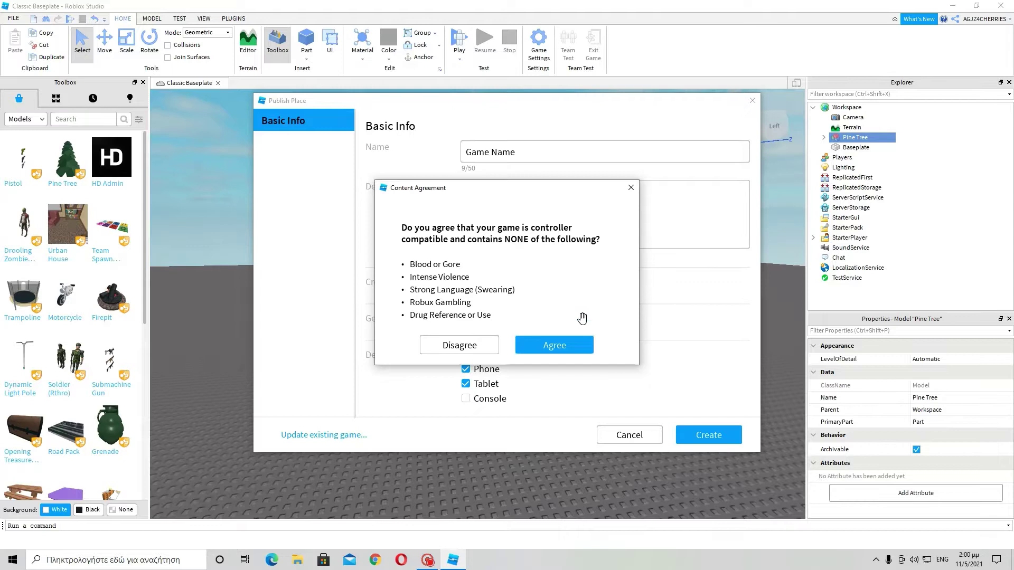
left_click(552, 349)
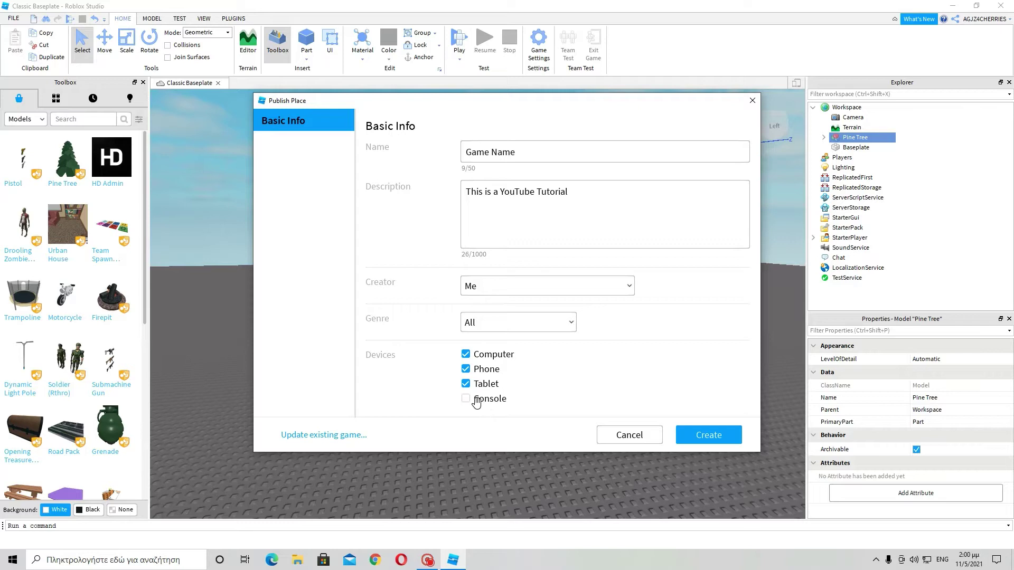
left_click(477, 401)
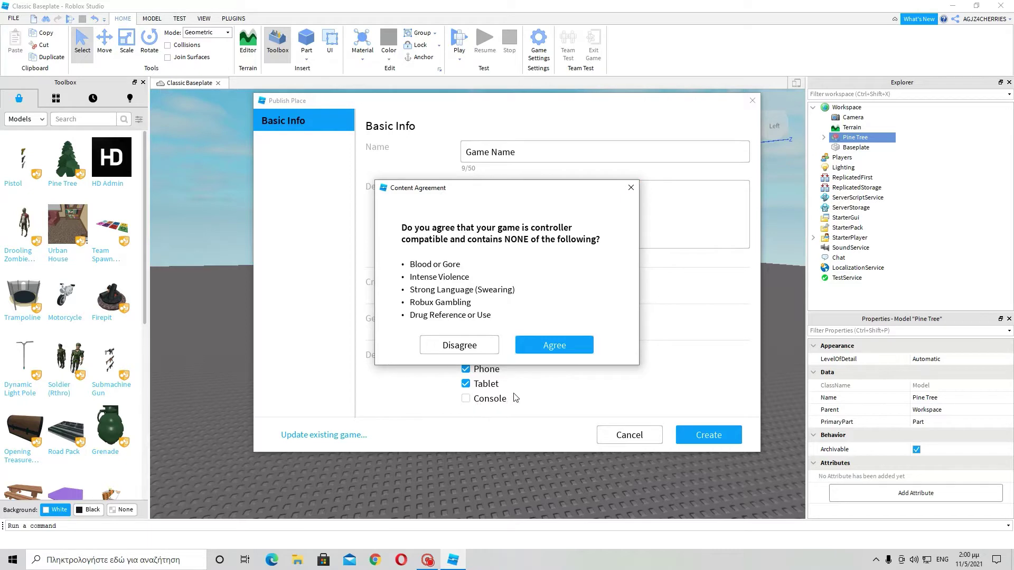
left_click(630, 187)
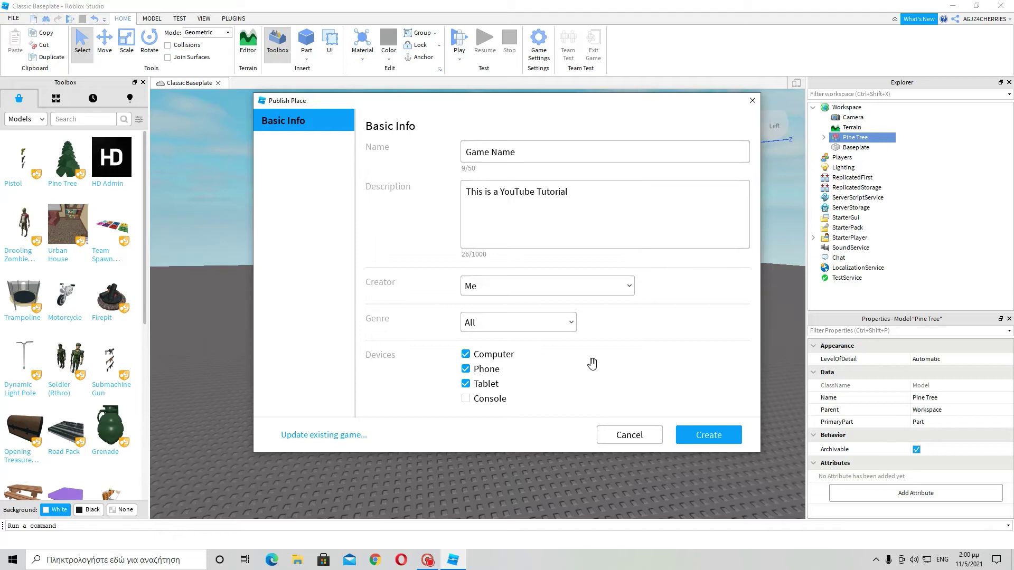
Create the game on Roblox with the entered basic info and close the publishing dialog.
left_click(727, 440)
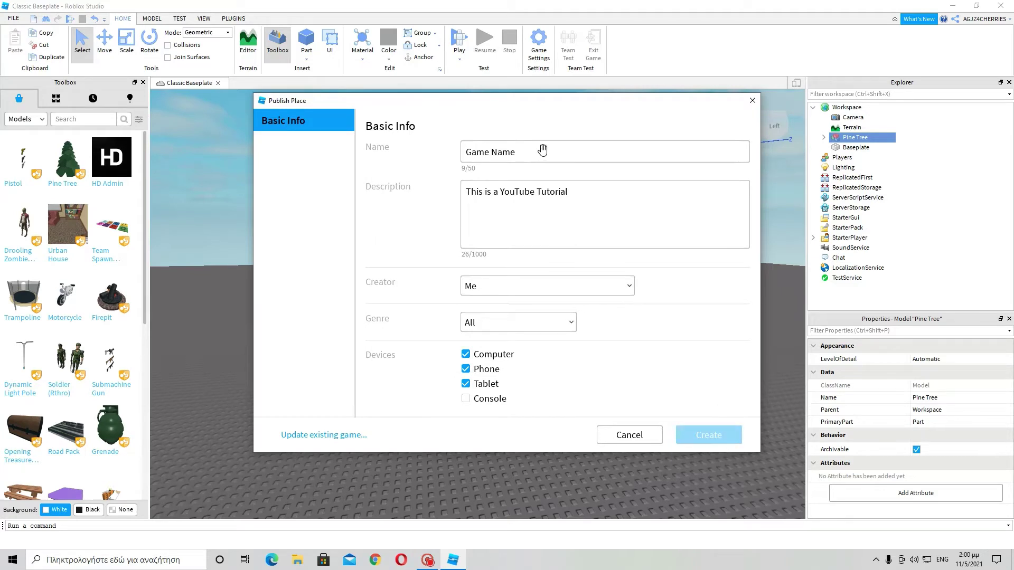
left_click(754, 107)
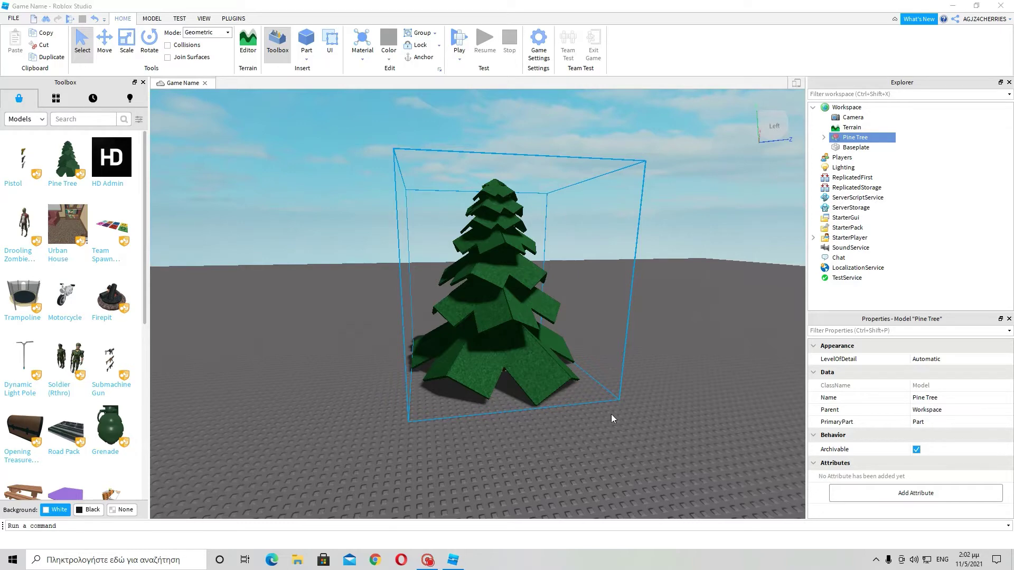
Review the basic info in the game settings and set the game's playability permission to Public.
left_click(541, 59)
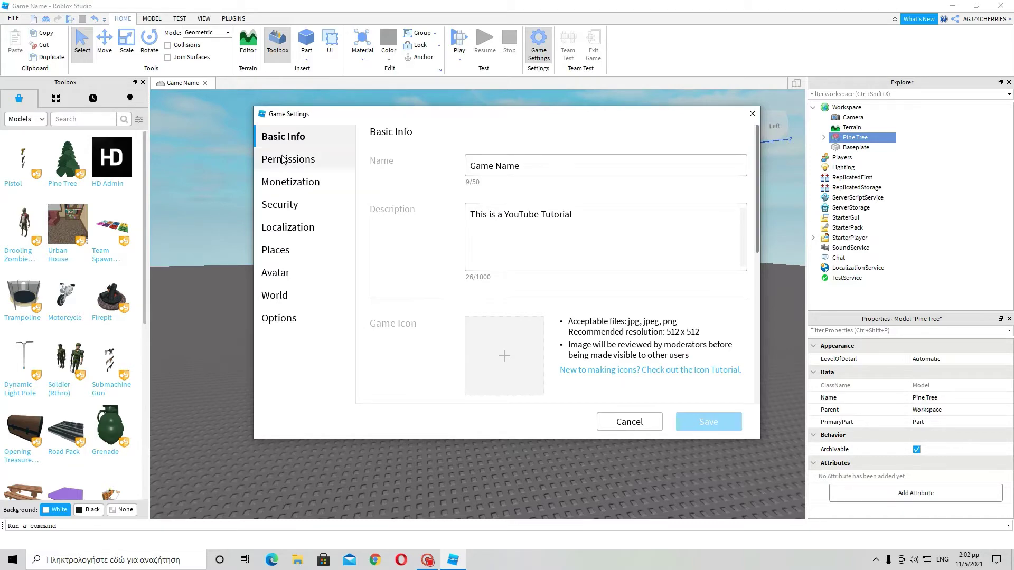
scroll(484, 289, "down", 4)
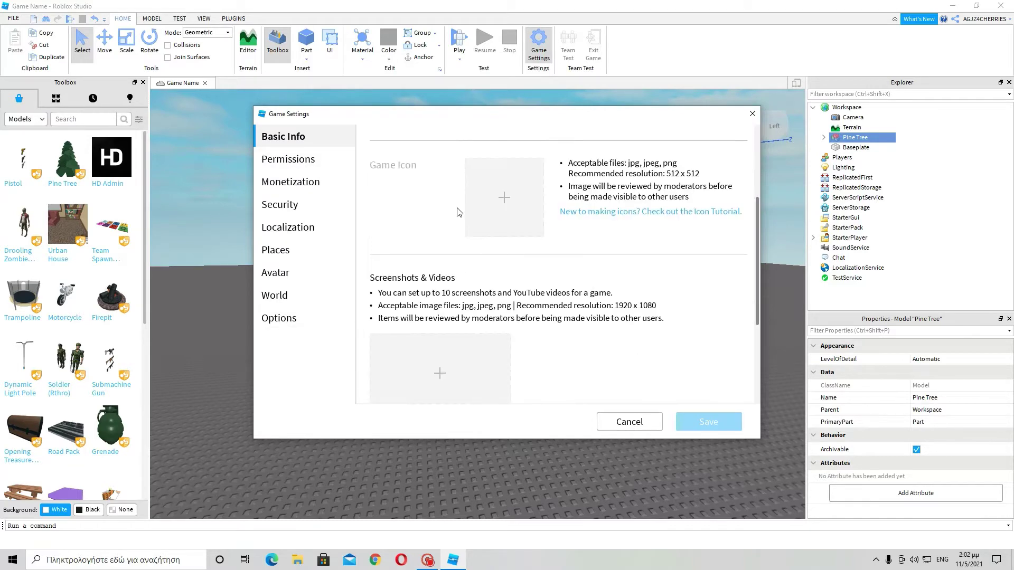
scroll(467, 284, "down", 3)
scroll(422, 280, "up", 10)
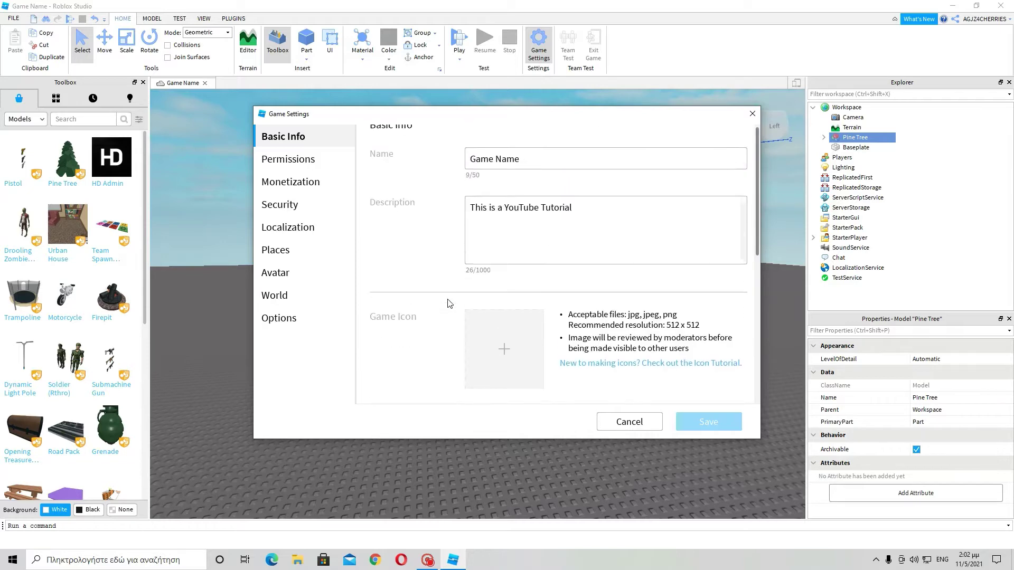
left_click(321, 167)
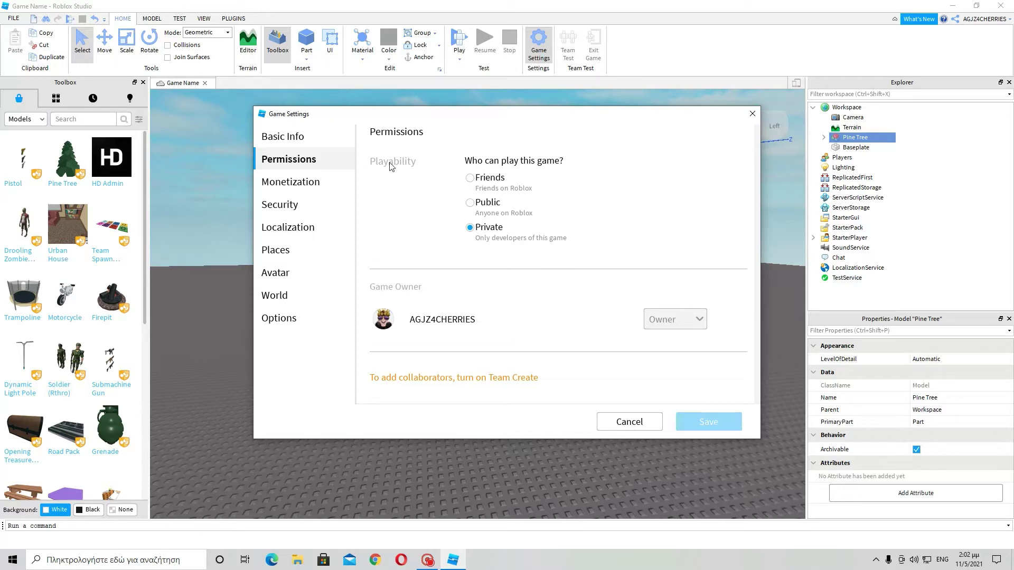
left_click(470, 205)
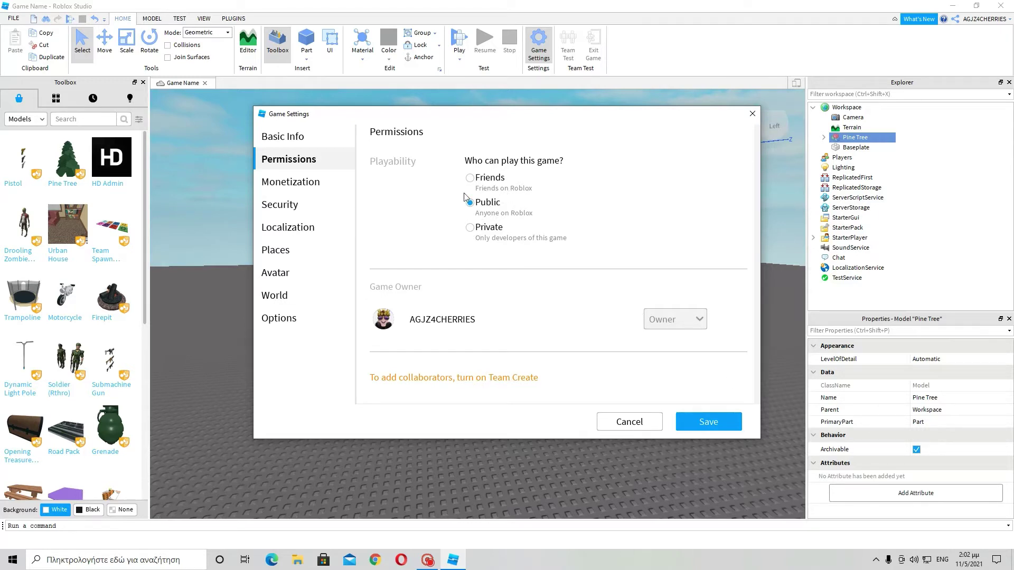
Review the Monetization, Security, Localization, Places and Avatar sections of the game settings.
left_click(294, 193)
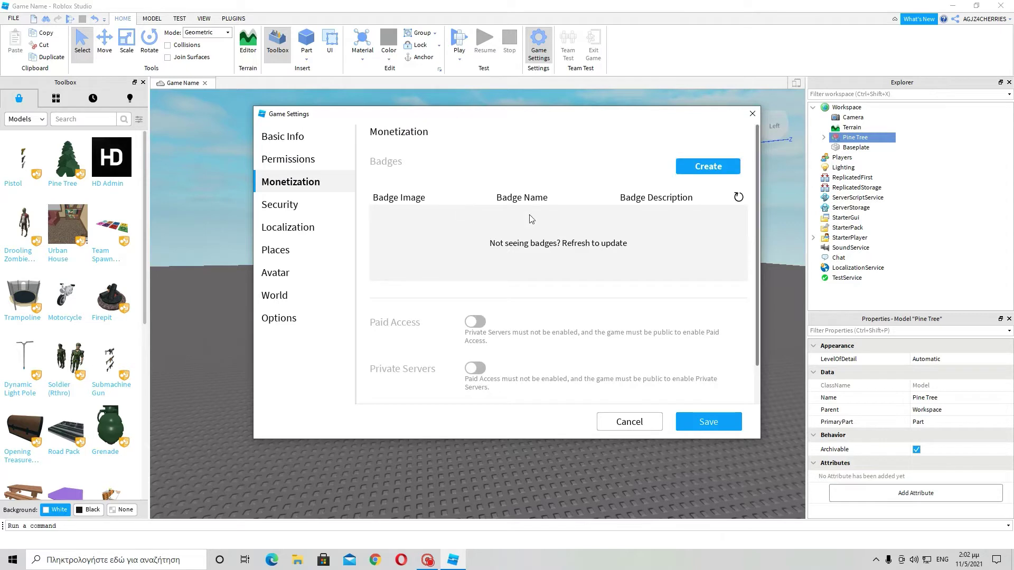
scroll(531, 218, "down", 2)
scroll(574, 214, "up", 2)
left_click(315, 204)
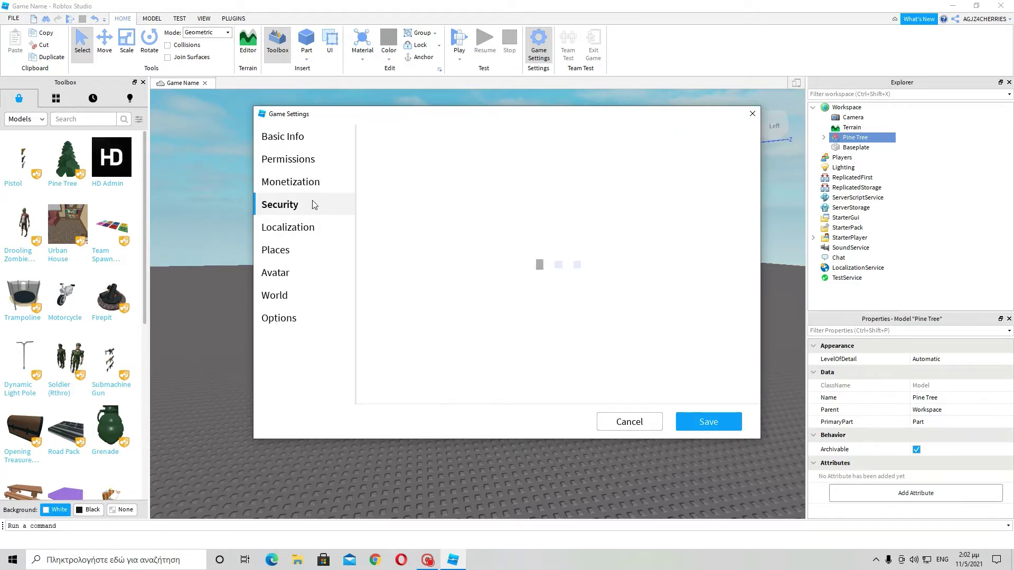
left_click(299, 233)
left_click(302, 250)
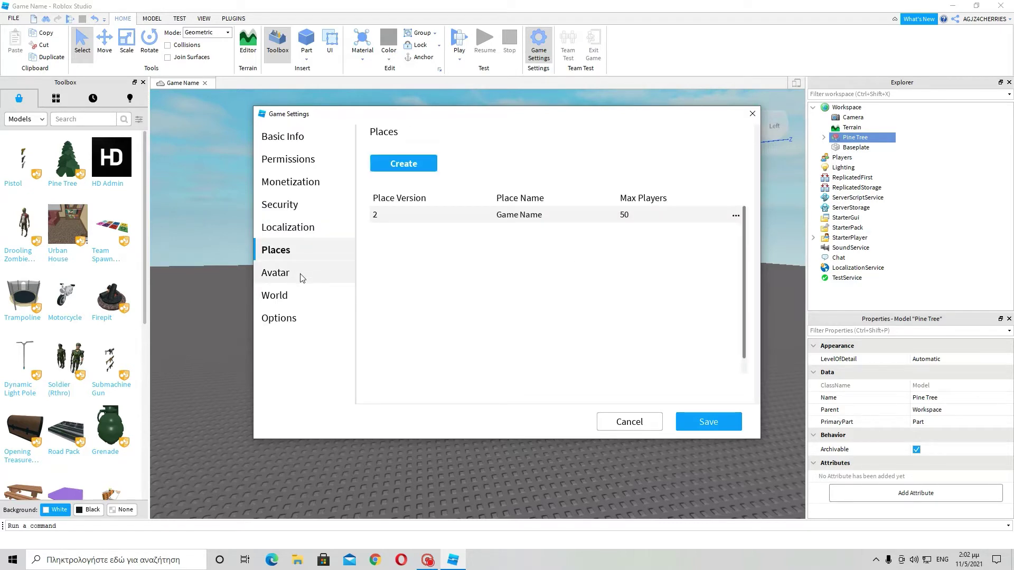
left_click(302, 276)
Open the game's place for editing in the Places section and set its maximum players to 200.
left_click(322, 252)
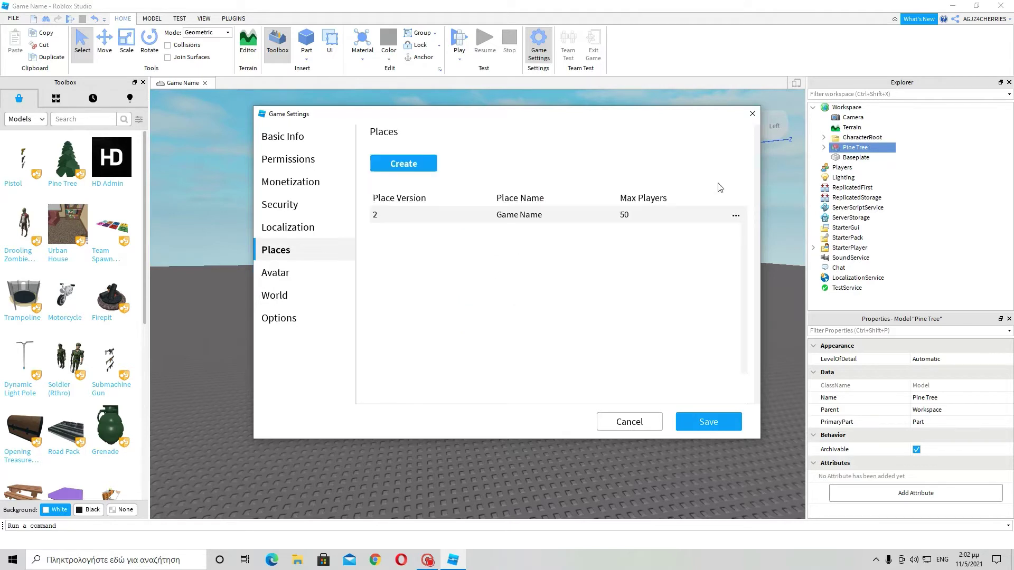
left_click(736, 219)
left_click(706, 233)
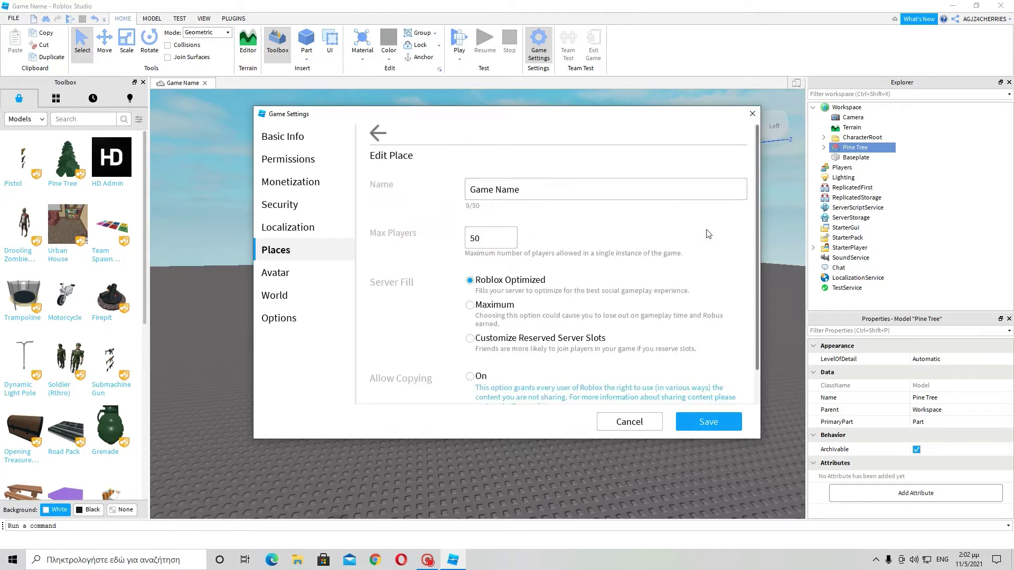
double_click(497, 239)
key("BackSpace")
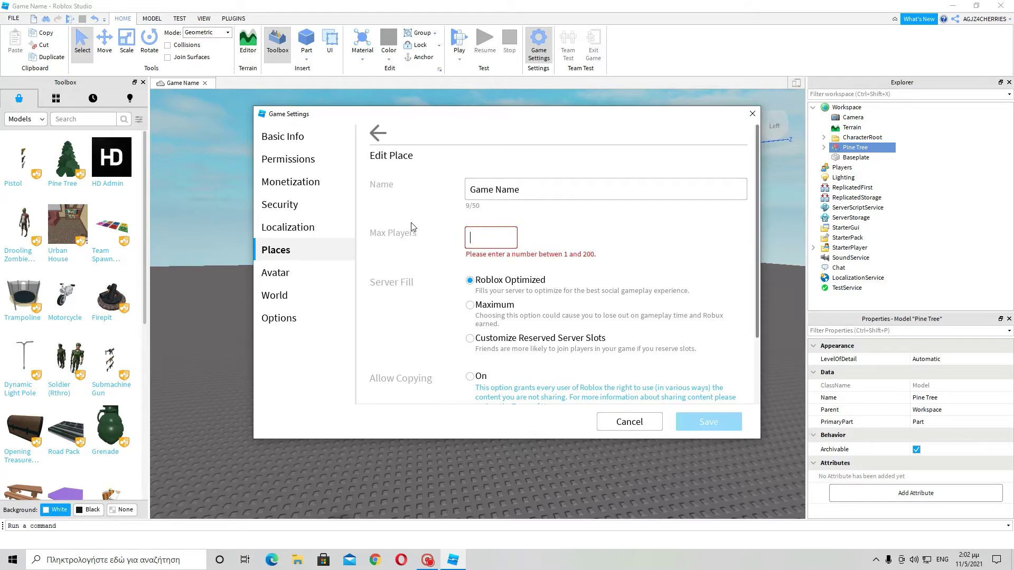
type("1000")
key("BackSpace")
key("BackSpace")
key("BackSpace")
key("BackSpace")
type("200")
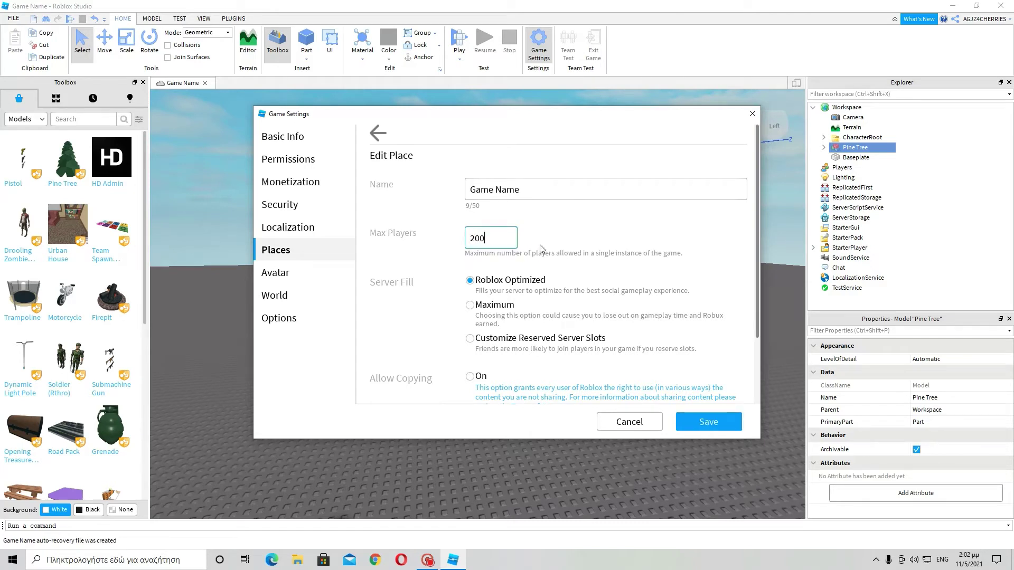
left_click(646, 290)
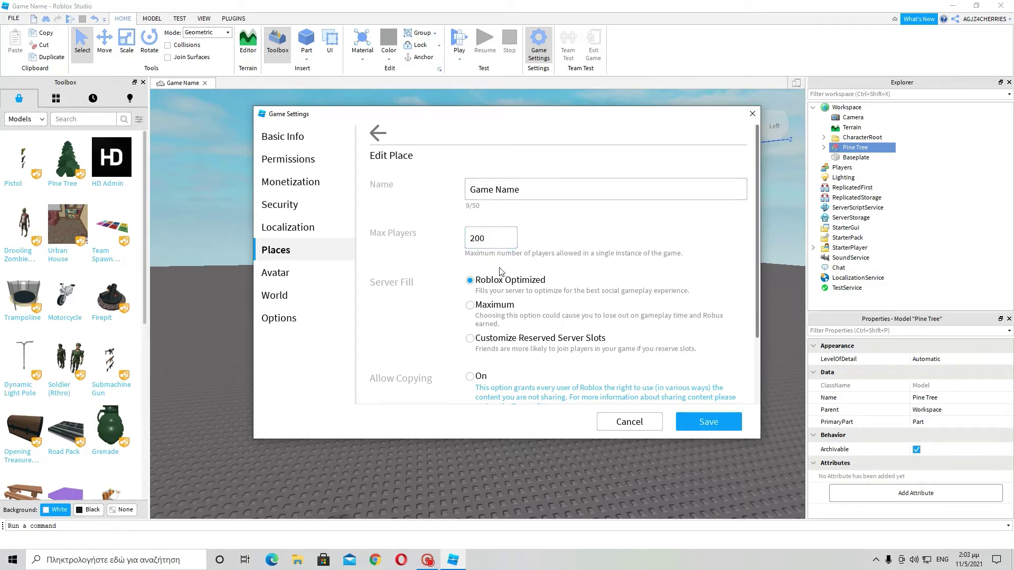
Review the place's settings, try Customize Reserved Server Slots as the server fill, and switch back to Roblox Optimized.
scroll(543, 263, "down", 2)
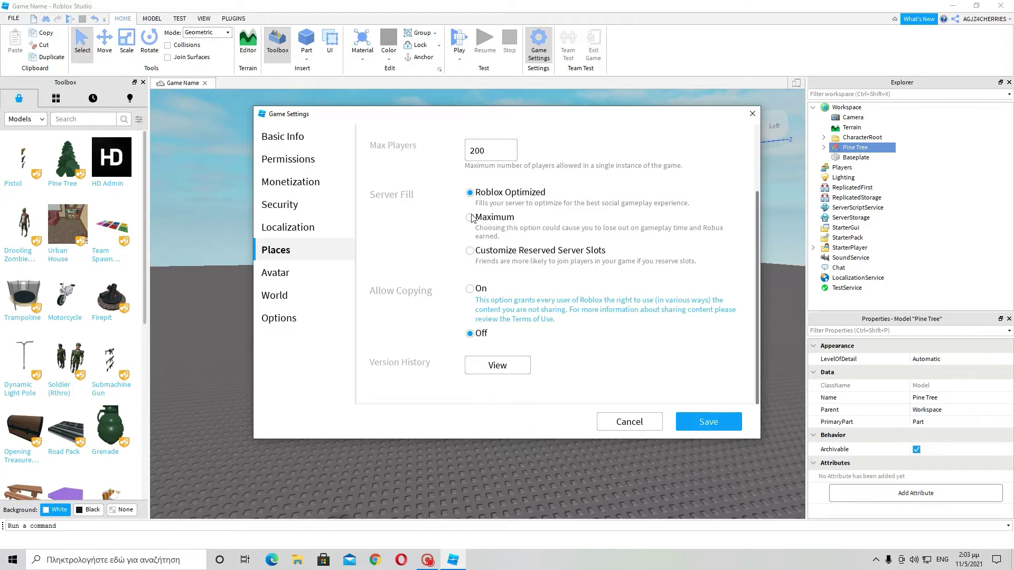
scroll(463, 298, "up", 3)
scroll(463, 299, "up", 1)
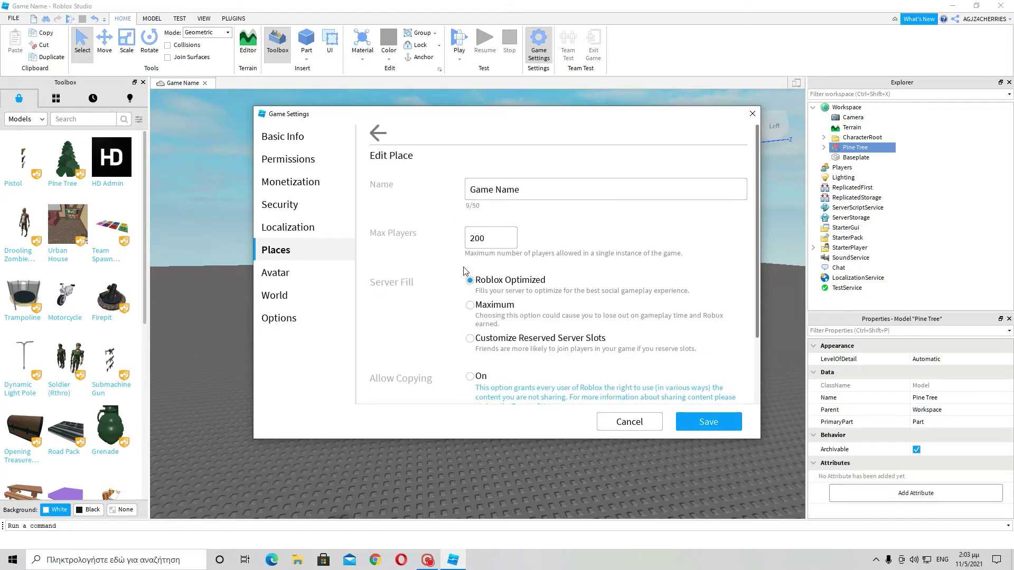
left_click(492, 242)
left_click(558, 245)
scroll(528, 335, "down", 3)
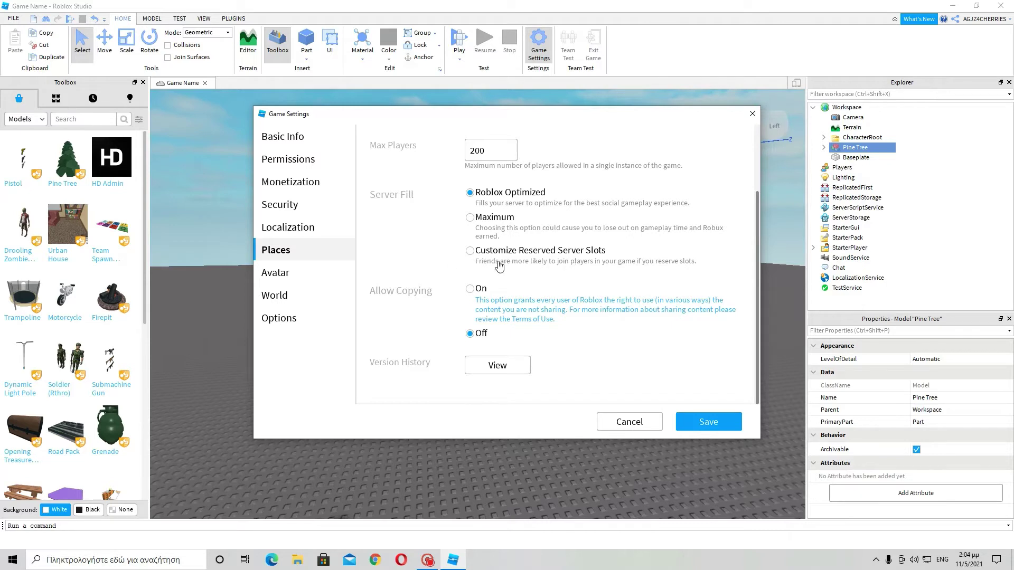
left_click(469, 255)
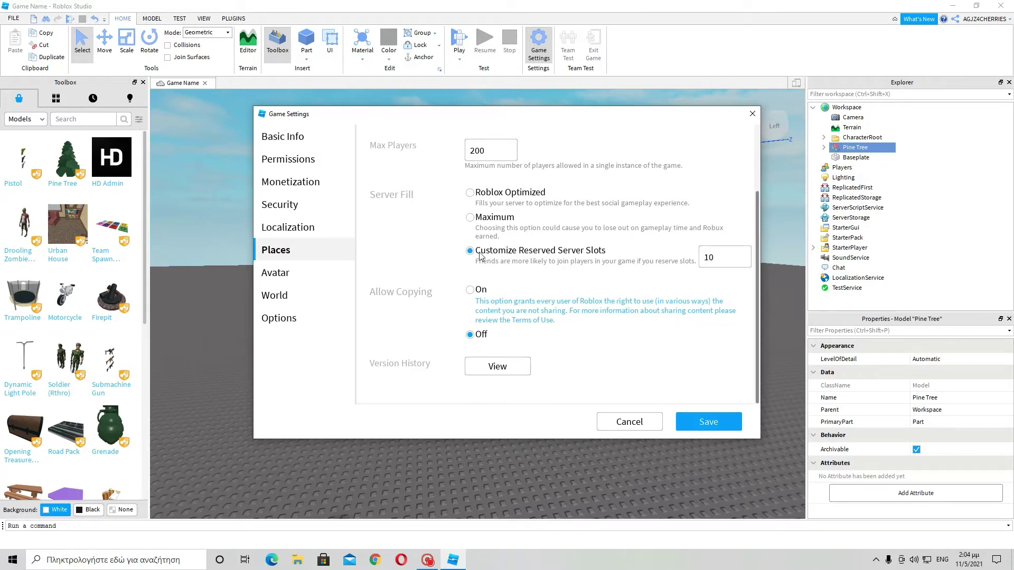
left_click(472, 193)
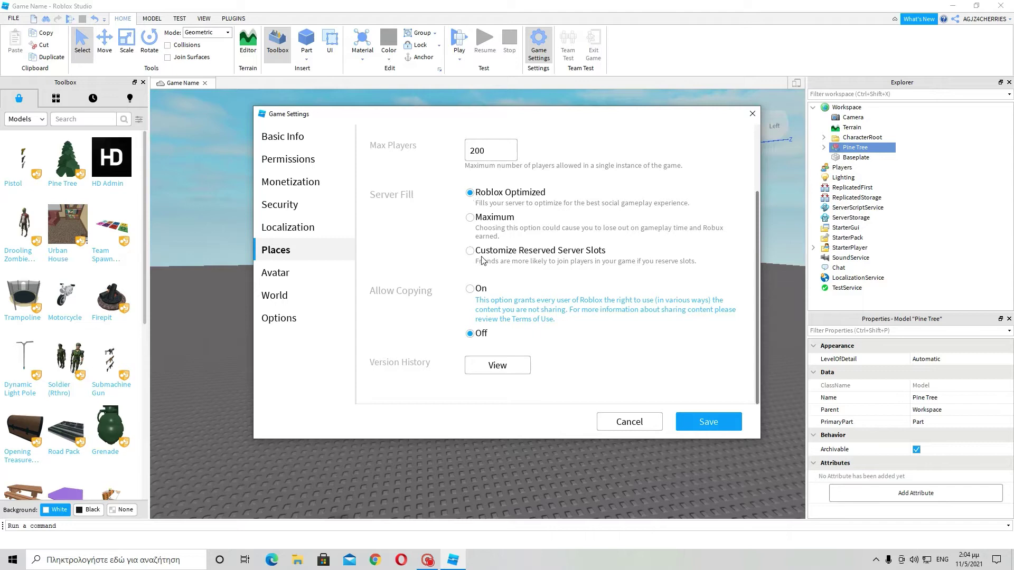
Select Customize Reserved Server Slots, try entering 100 reserved slots, and remove the extra zero.
left_click(471, 258)
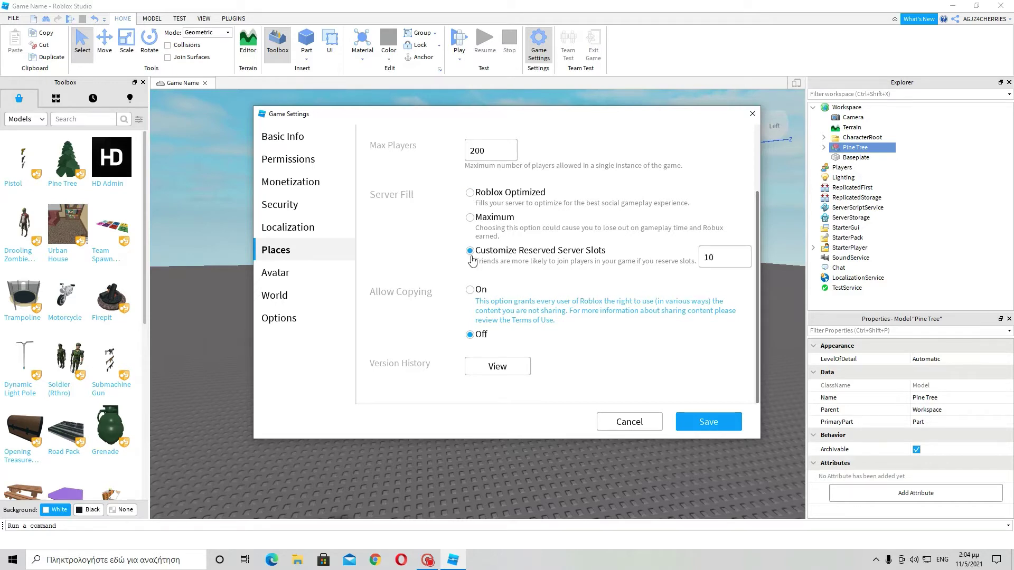
left_click(727, 262)
left_click(694, 269)
left_click(509, 203)
left_click(650, 267)
left_click(715, 262)
type("0")
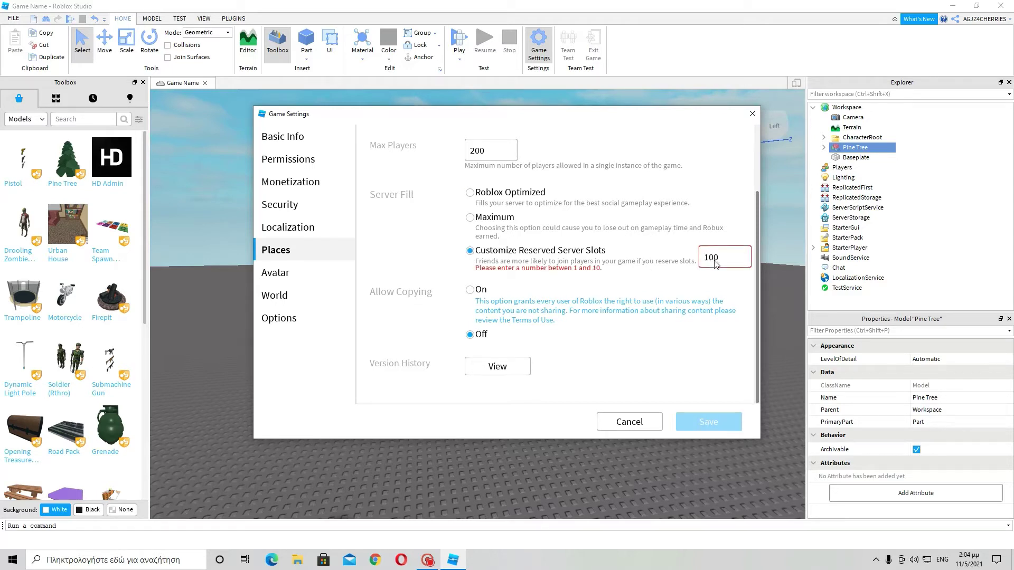
key("BackSpace")
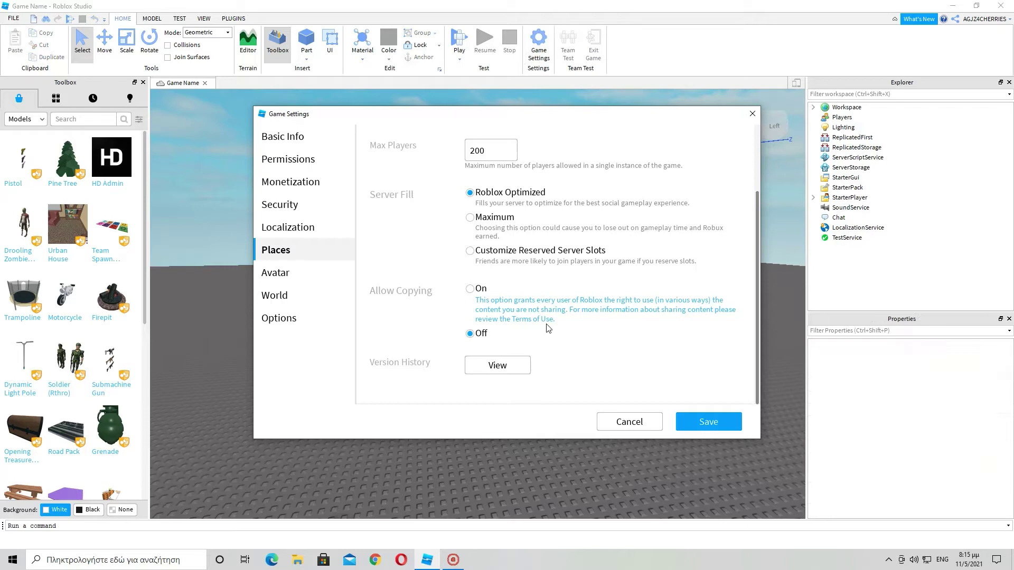
Change the place's server fill to Customize Reserved Server Slots once more and return it to Roblox Optimized.
scroll(548, 328, "up", 3)
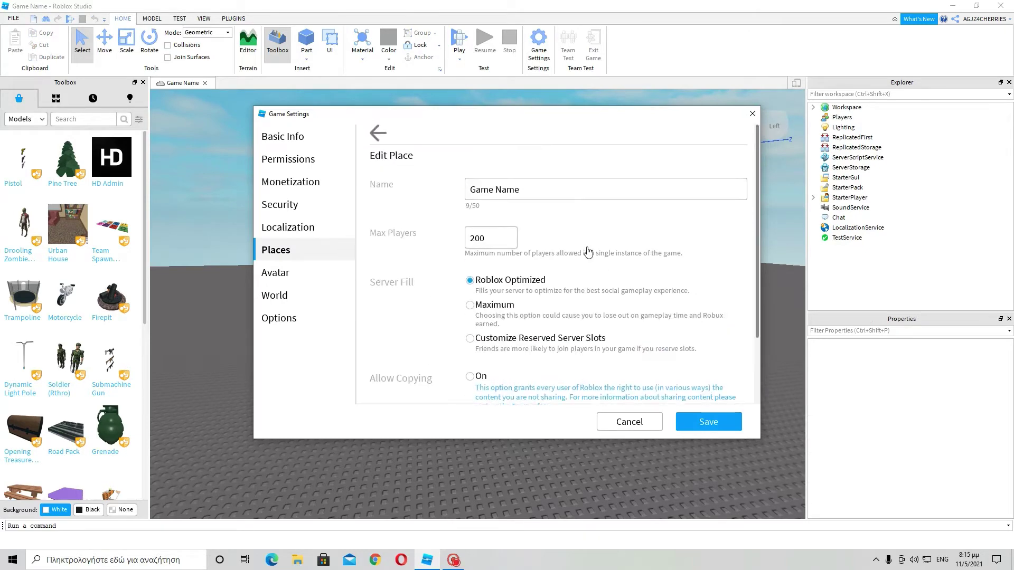
scroll(492, 259, "down", 3)
left_click(469, 251)
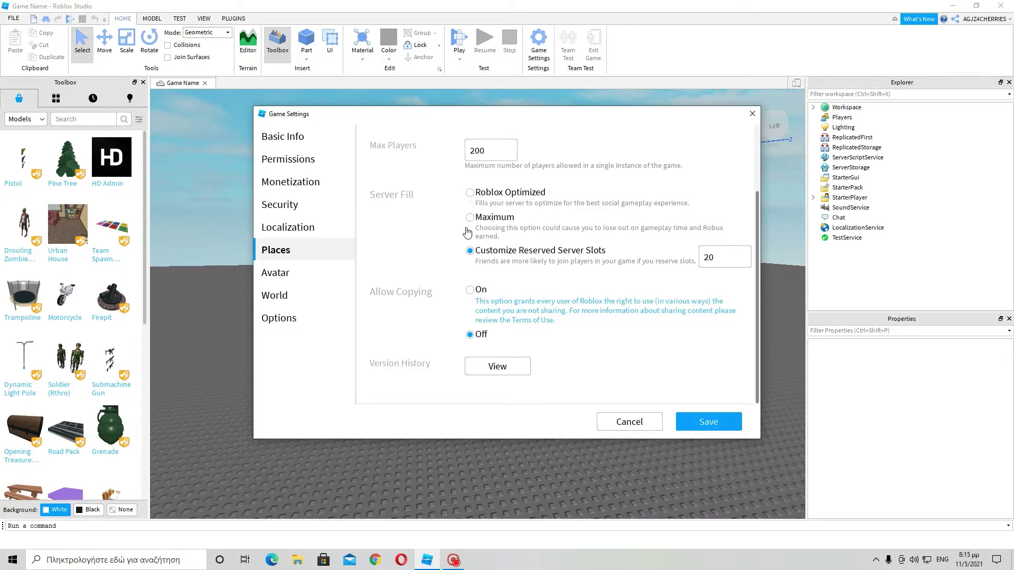
left_click(470, 193)
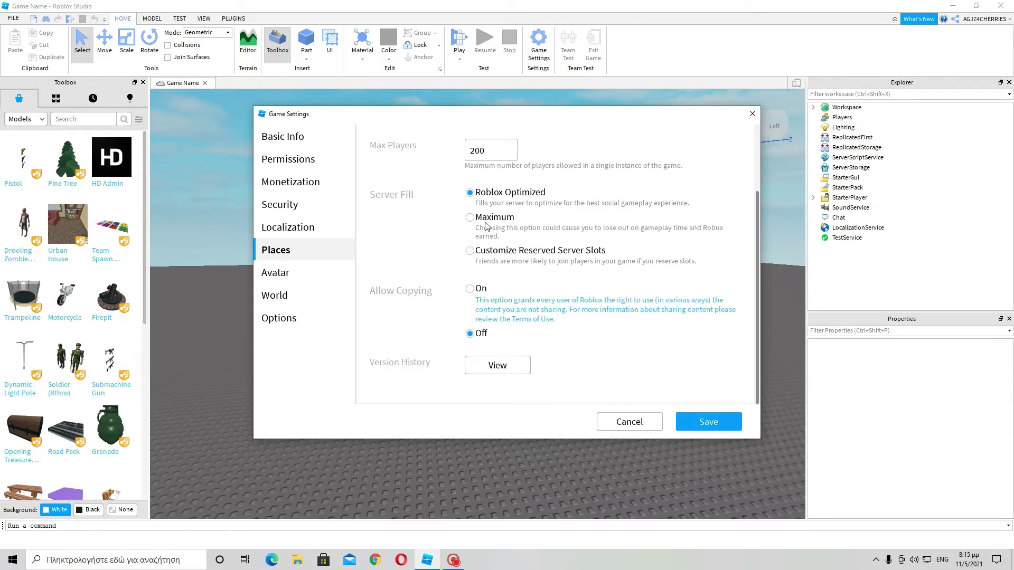
Check the place's version history, and examine the avatar type, animation, collision, scale and body part settings.
left_click(499, 367)
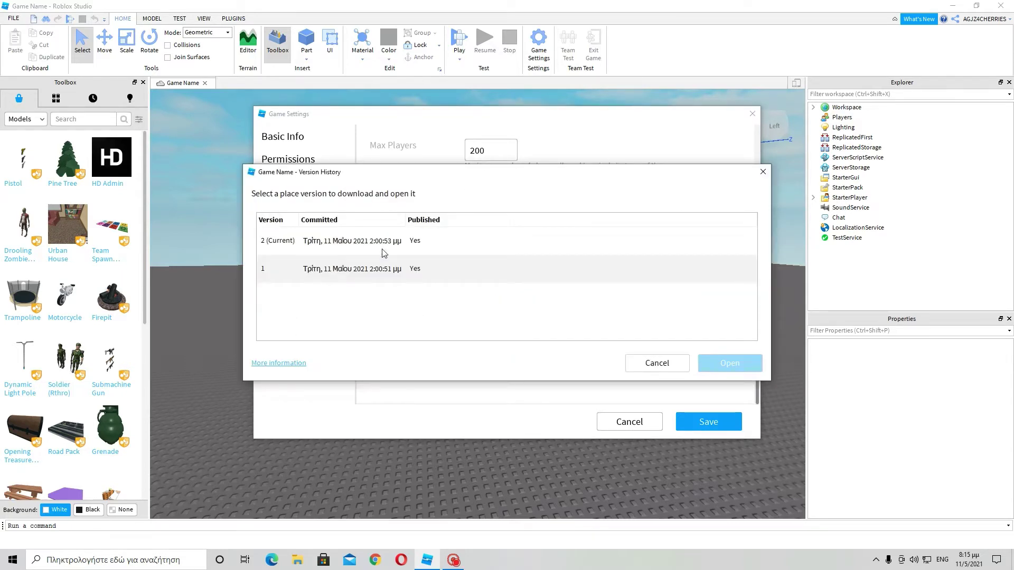
left_click(762, 173)
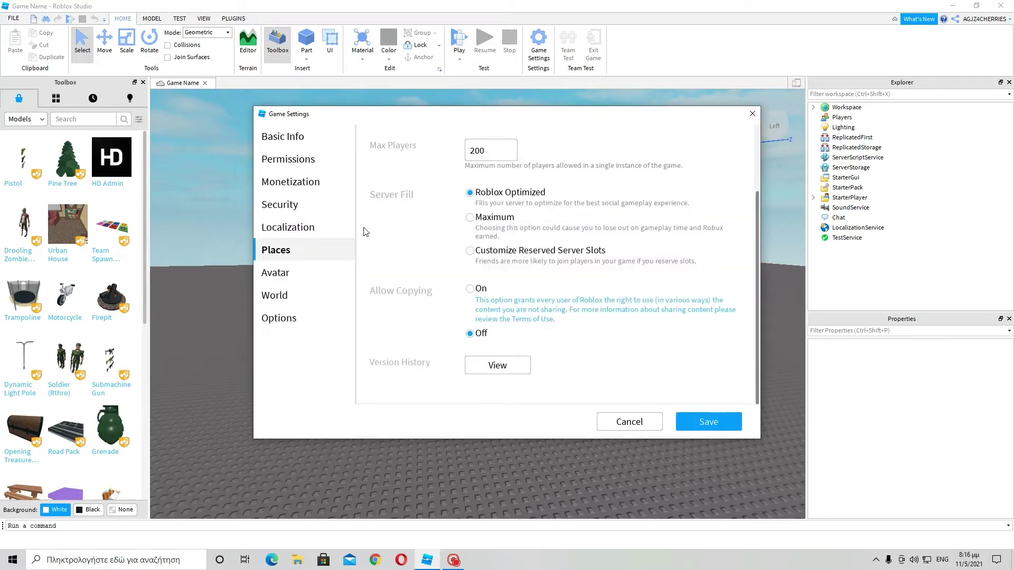
left_click(270, 272)
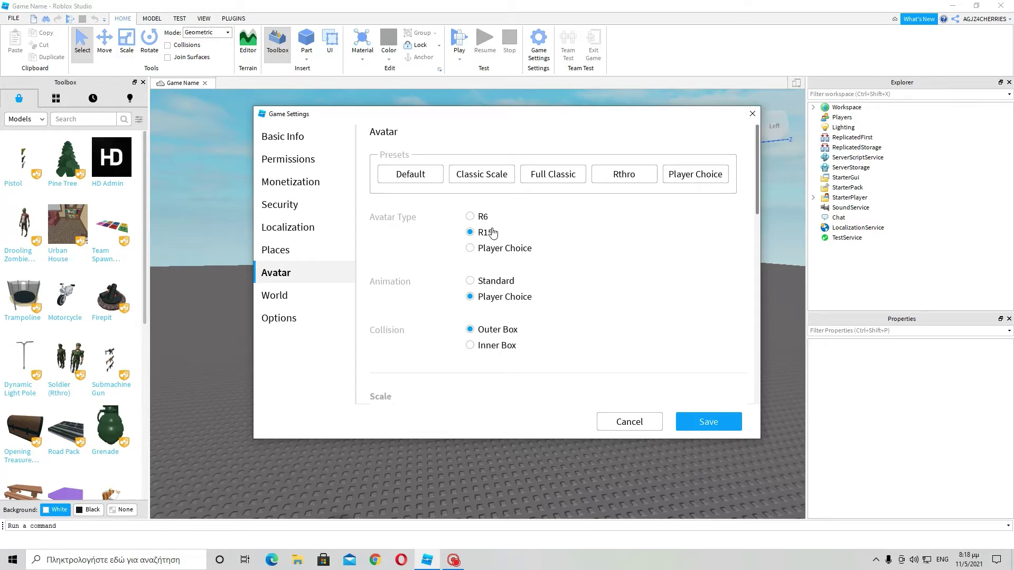
scroll(485, 258, "down", 1)
scroll(484, 258, "down", 3)
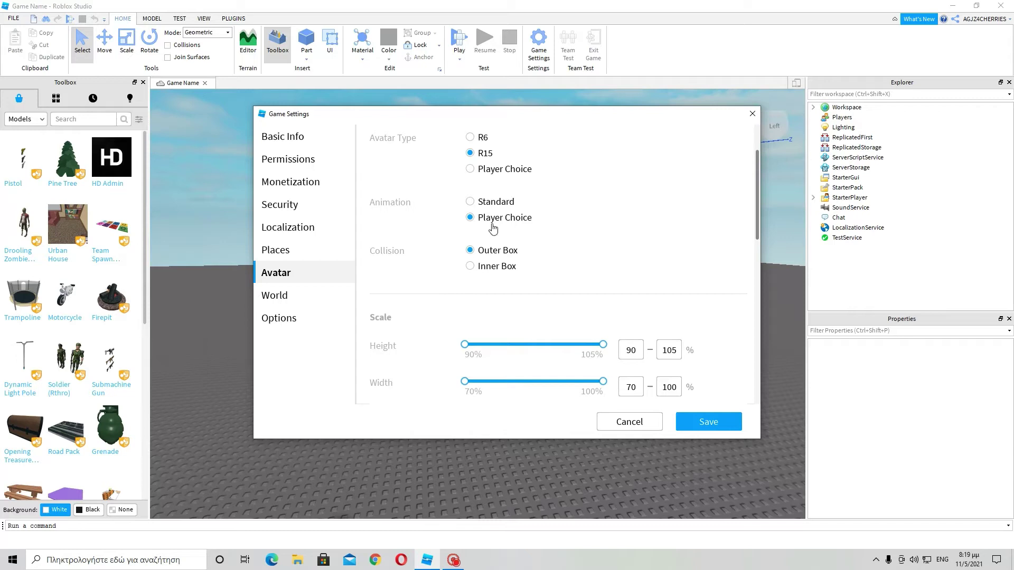
scroll(508, 202, "down", 2)
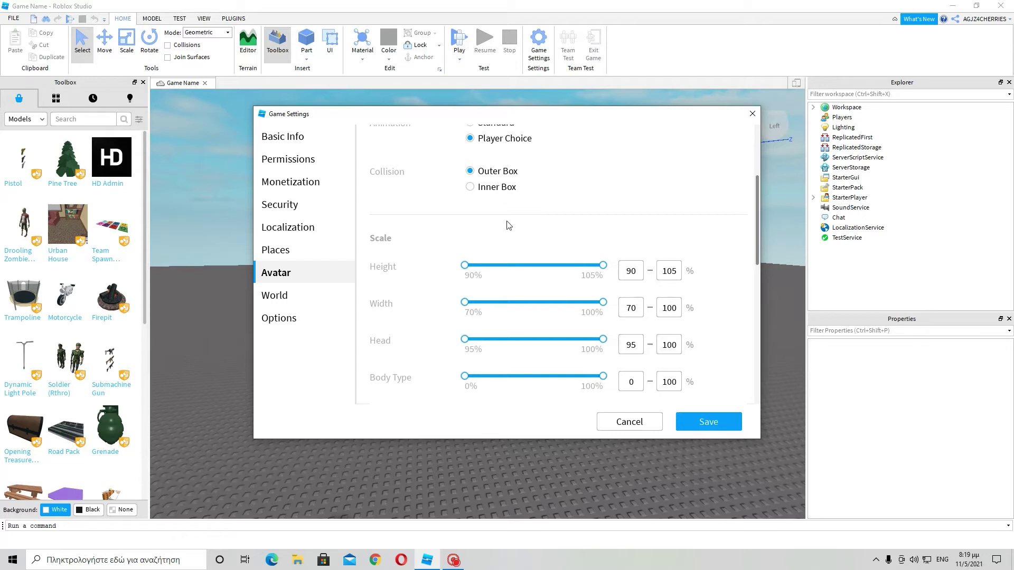
scroll(552, 244, "down", 12)
scroll(528, 247, "up", 12)
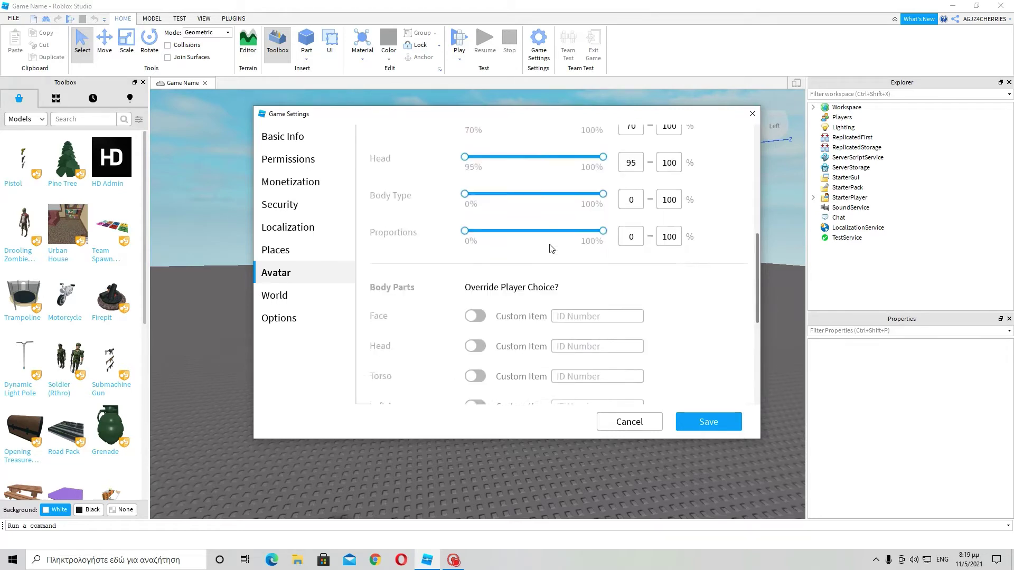
Examine the World settings for gravity, jump, walk and slope, and view the Options section.
left_click(272, 298)
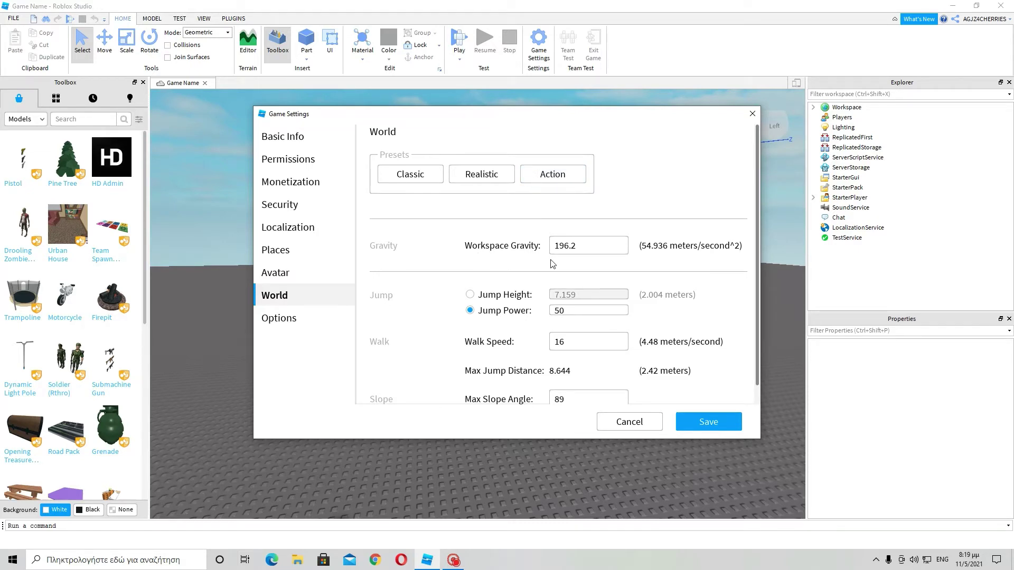
scroll(564, 264, "down", 1)
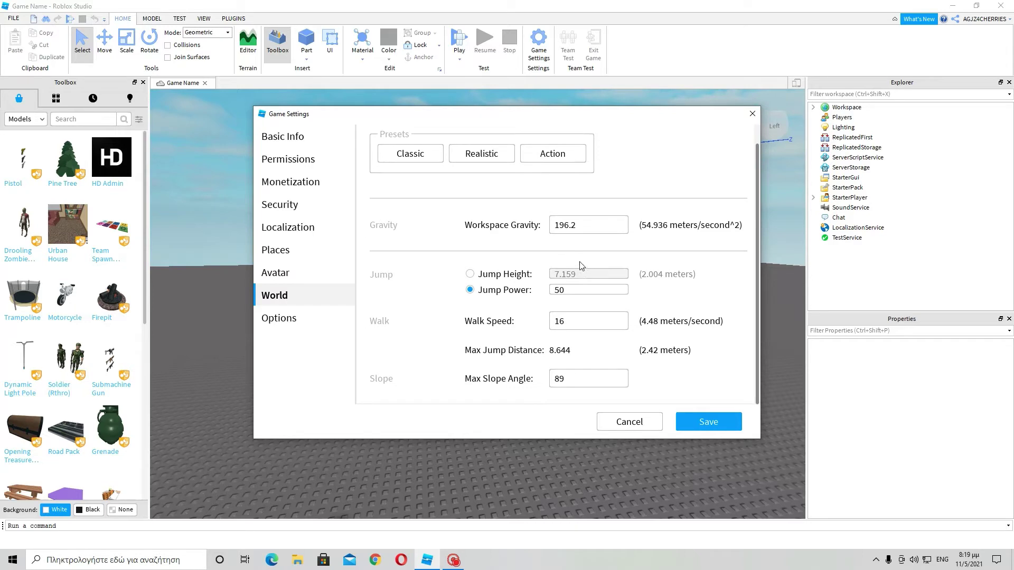
scroll(544, 285, "up", 1)
scroll(532, 281, "down", 1)
scroll(481, 260, "up", 1)
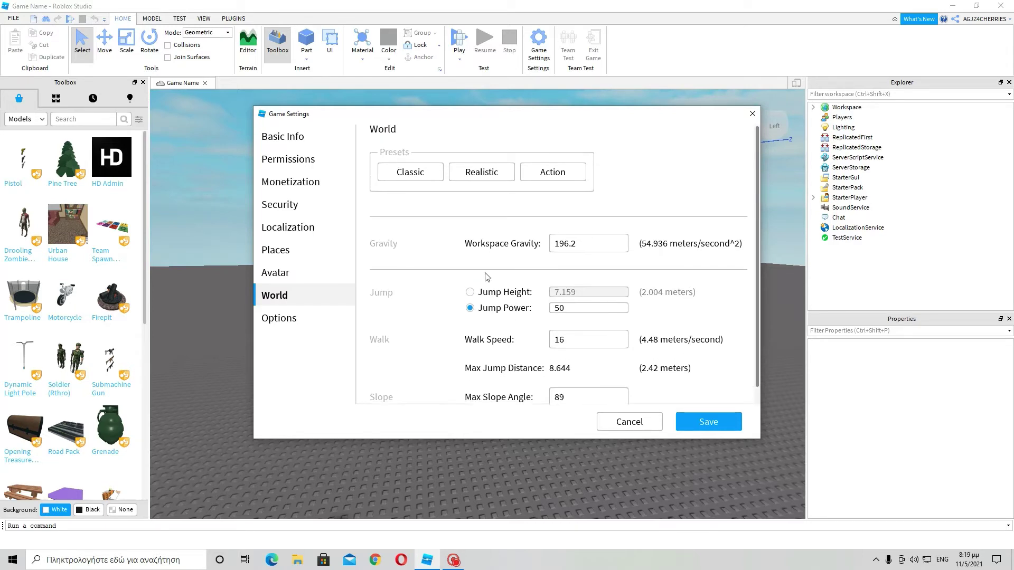
left_click(291, 319)
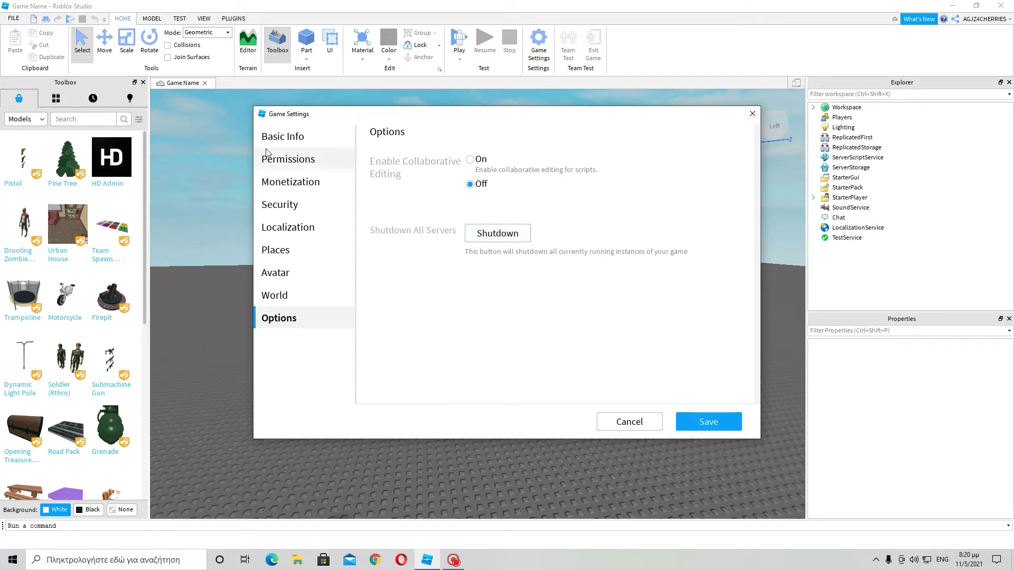
Examine the game's basic info, including its description, icon, screenshots and videos, genre and playable devices.
left_click(309, 138)
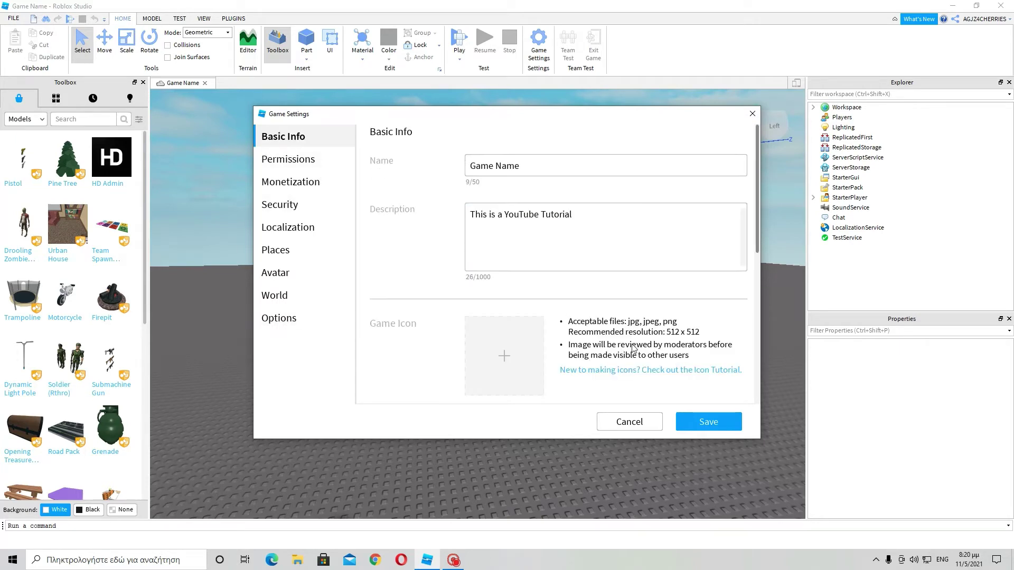
scroll(580, 317, "down", 5)
scroll(580, 317, "up", 5)
scroll(528, 317, "down", 3)
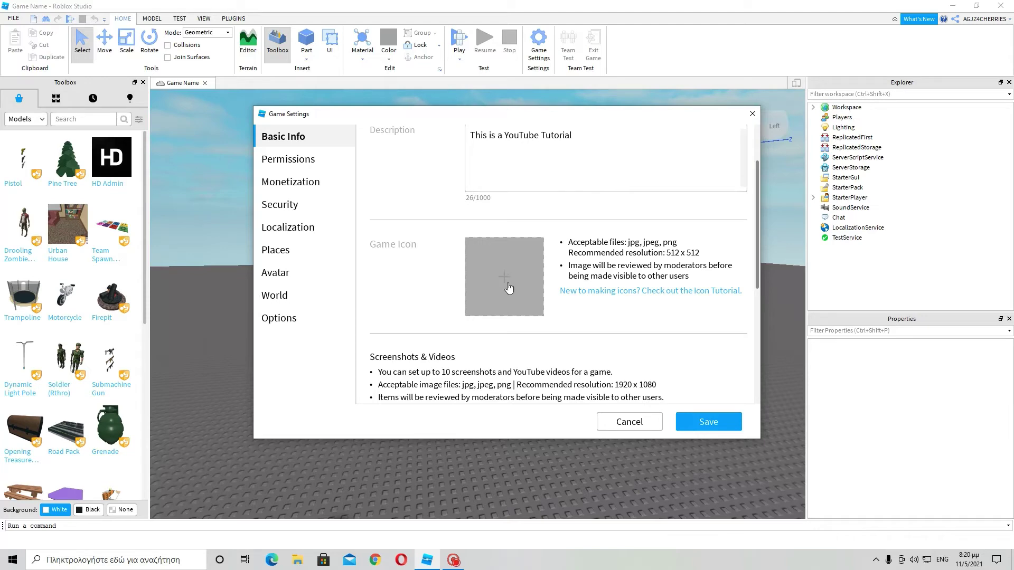
scroll(476, 263, "down", 5)
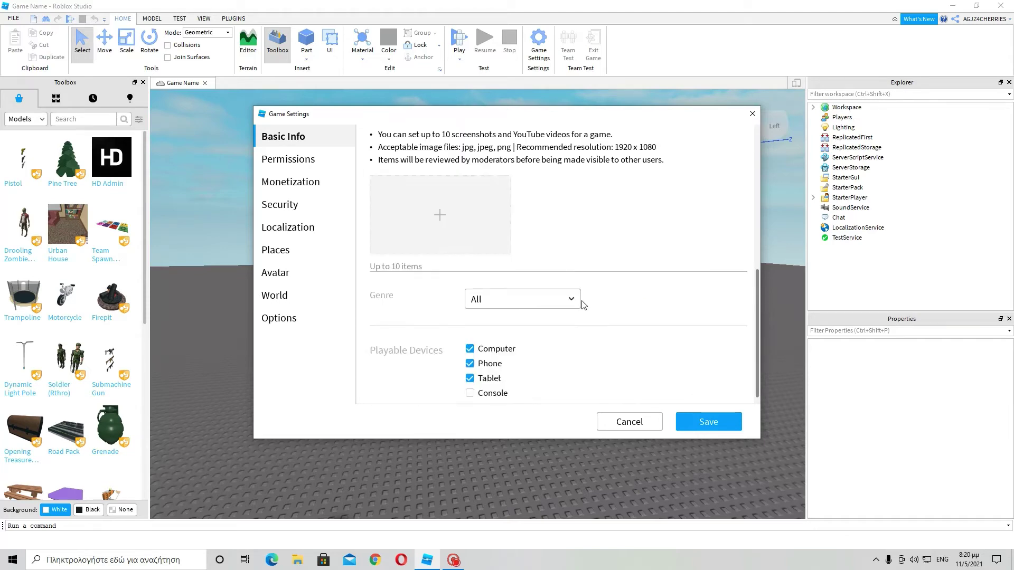
scroll(555, 293, "down", 1)
scroll(523, 317, "up", 5)
scroll(518, 328, "up", 2)
scroll(507, 317, "down", 2)
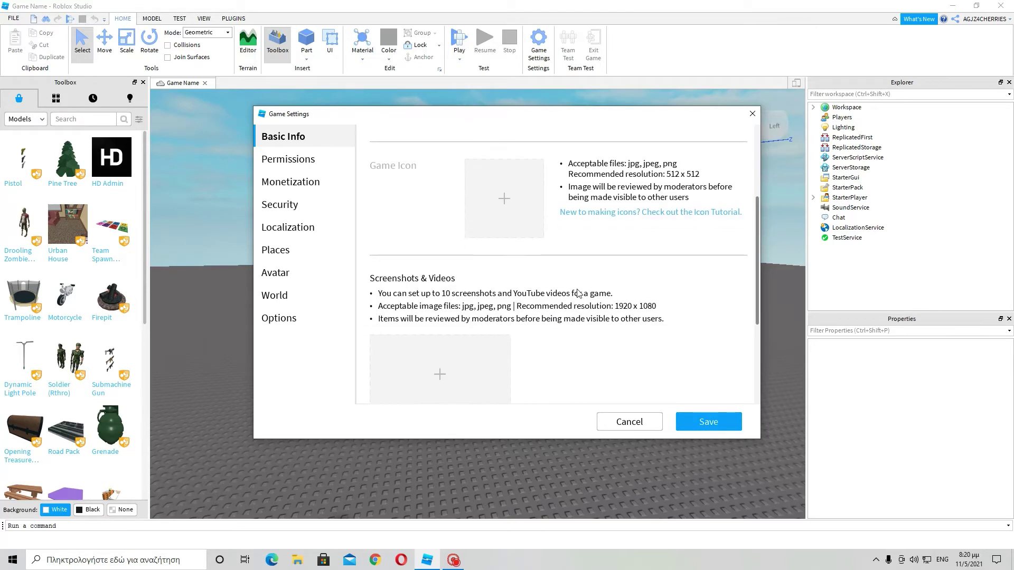
scroll(544, 333, "up", 2)
scroll(547, 327, "down", 2)
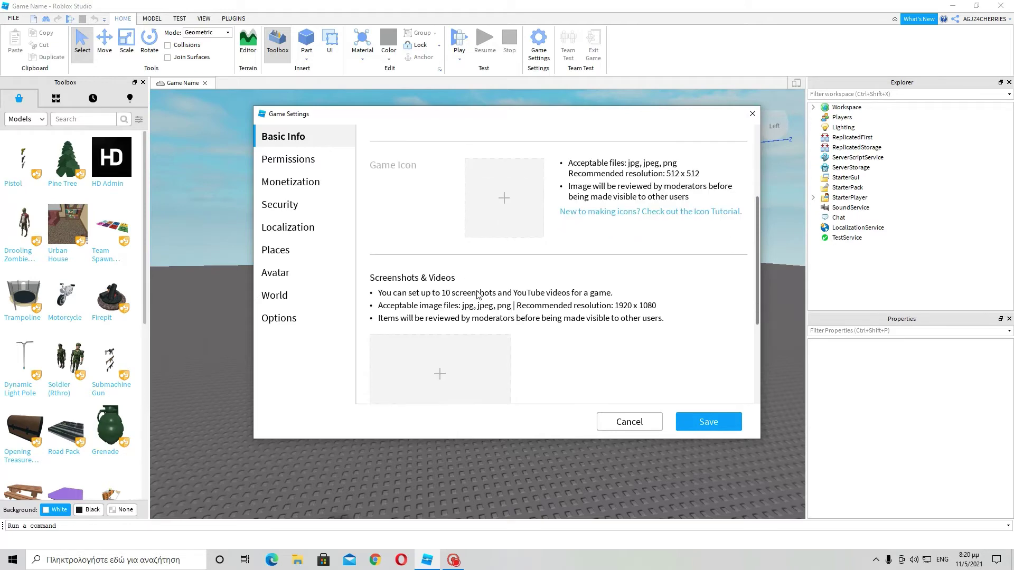
scroll(548, 311, "up", 2)
scroll(538, 322, "up", 1)
scroll(528, 316, "down", 2)
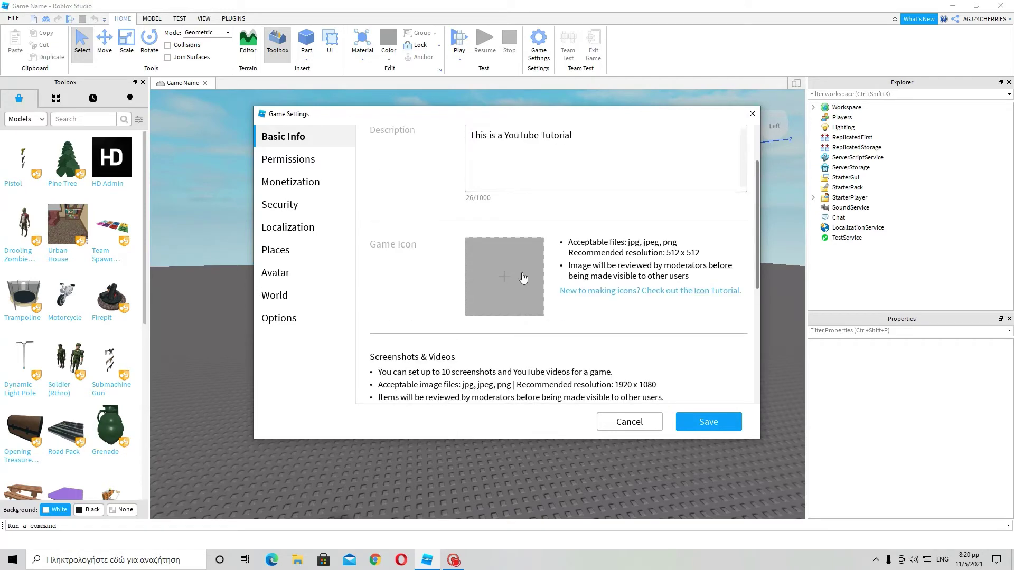
Start importing an image for the game icon and select the file 1200x630wa.
scroll(507, 270, "up", 2)
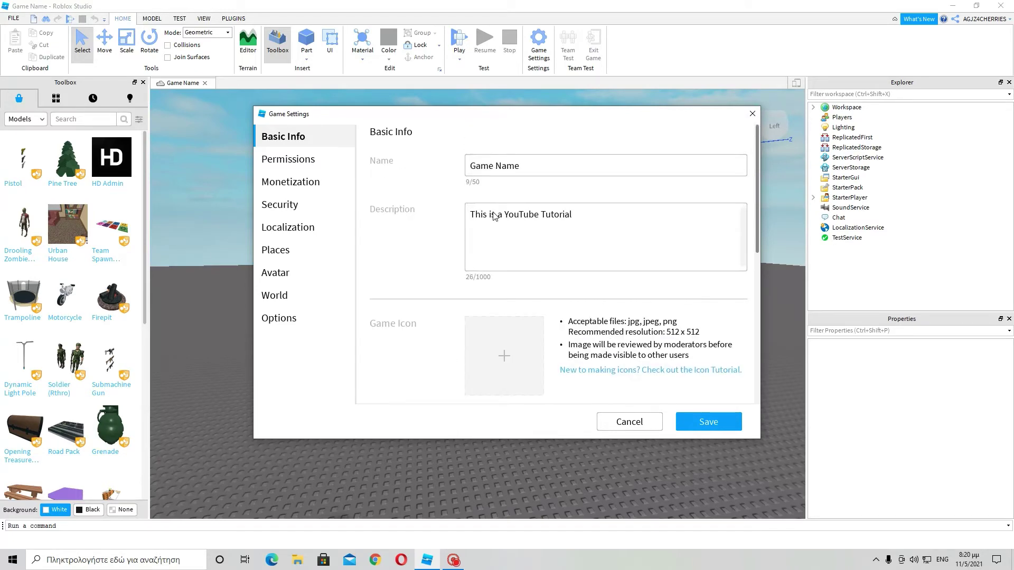
scroll(541, 227, "down", 3)
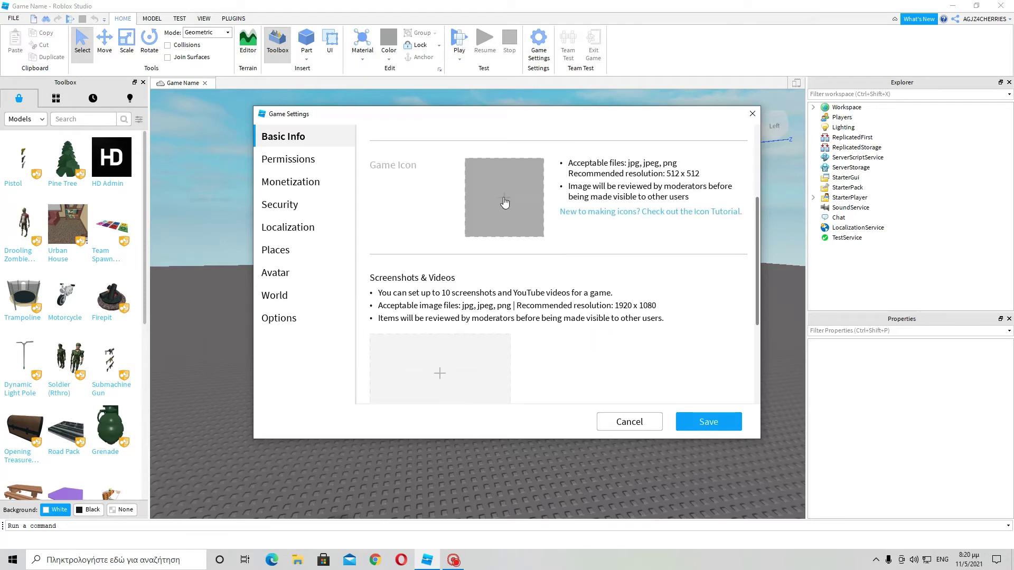
left_click(504, 203)
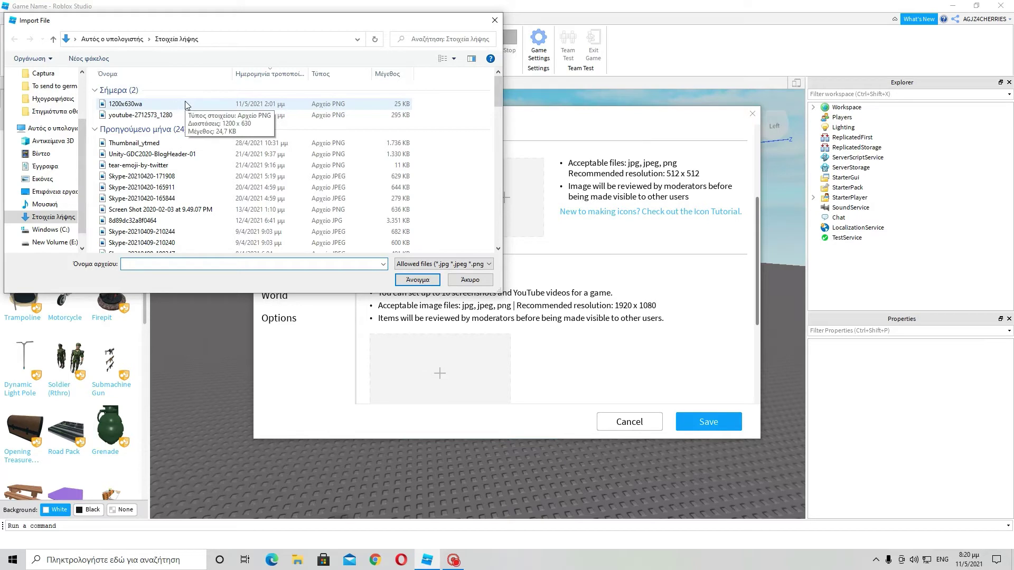
left_click(186, 104)
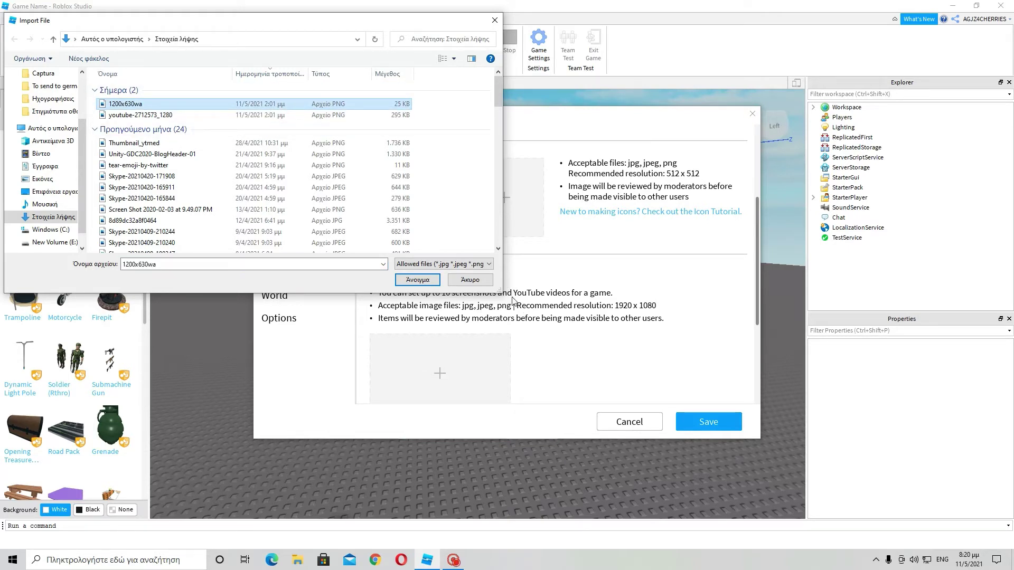
Switch to the Opera browser and examine the game icons on the Roblox home page.
left_click(409, 564)
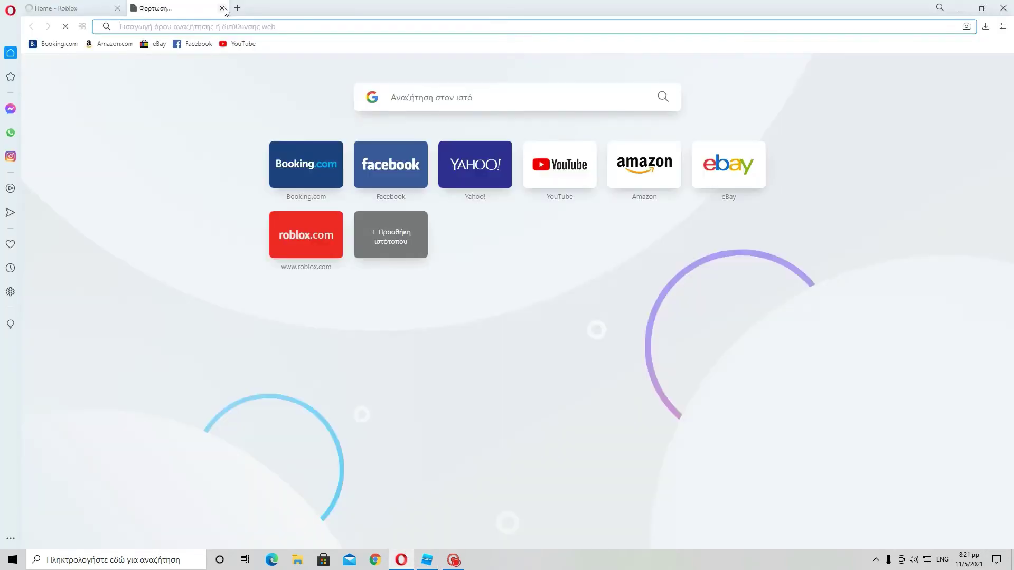
left_click(223, 8)
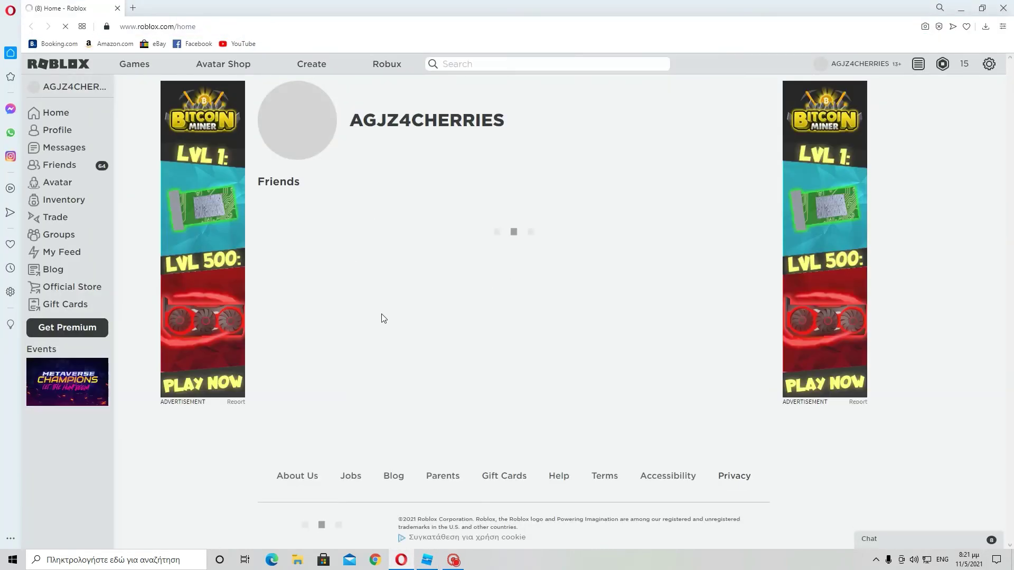
scroll(411, 336, "down", 1)
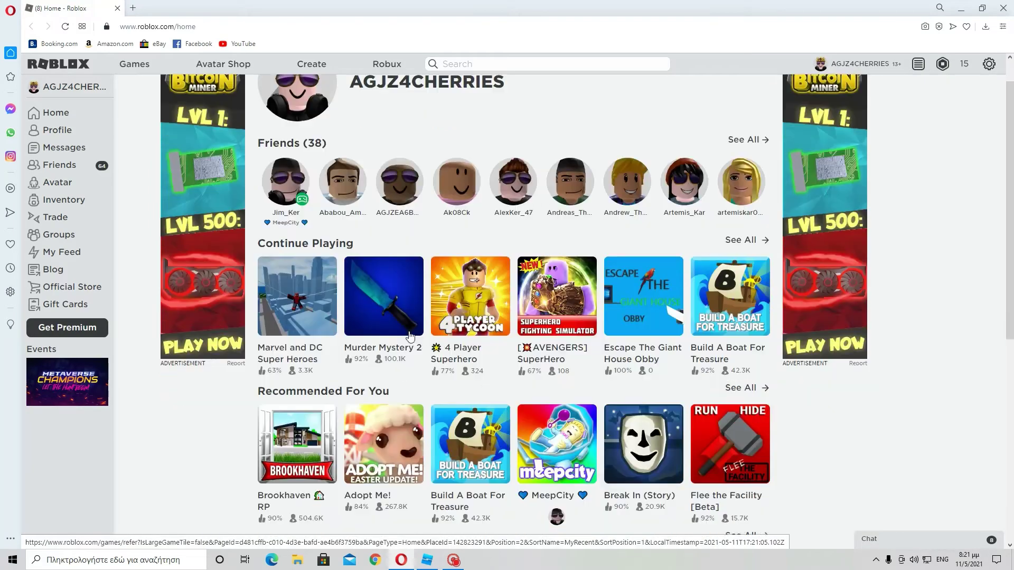
scroll(332, 292, "down", 2)
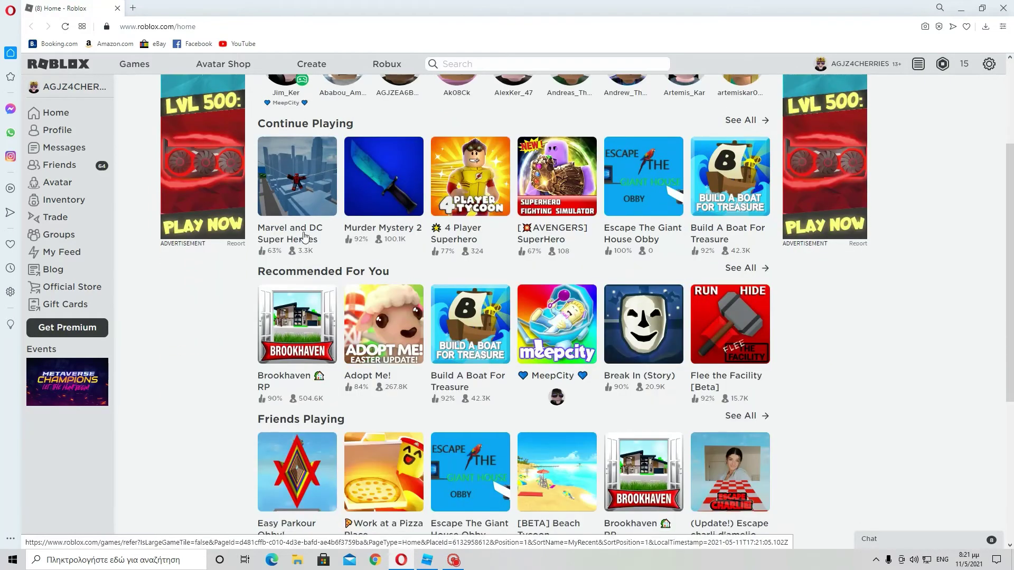
scroll(304, 236, "down", 2)
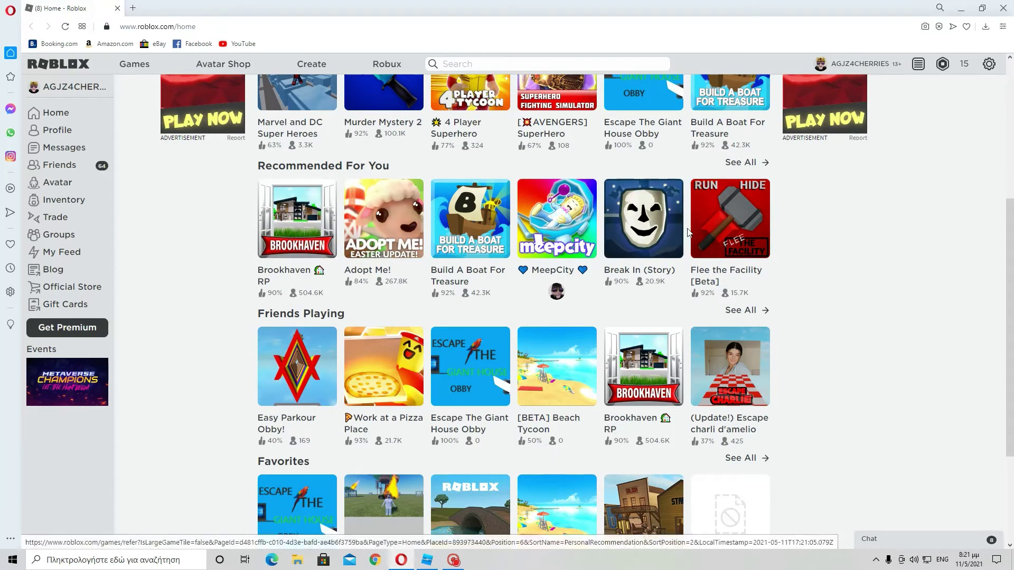
left_click(427, 560)
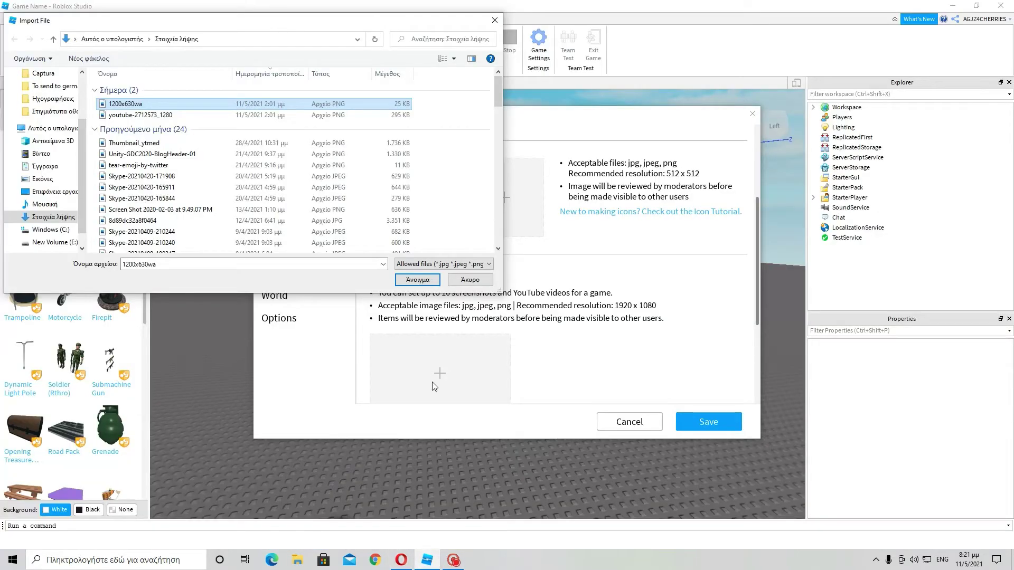
Open the Murder Mystery 2 page in the Opera browser and examine its thumbnail.
left_click(401, 560)
scroll(302, 200, "up", 2)
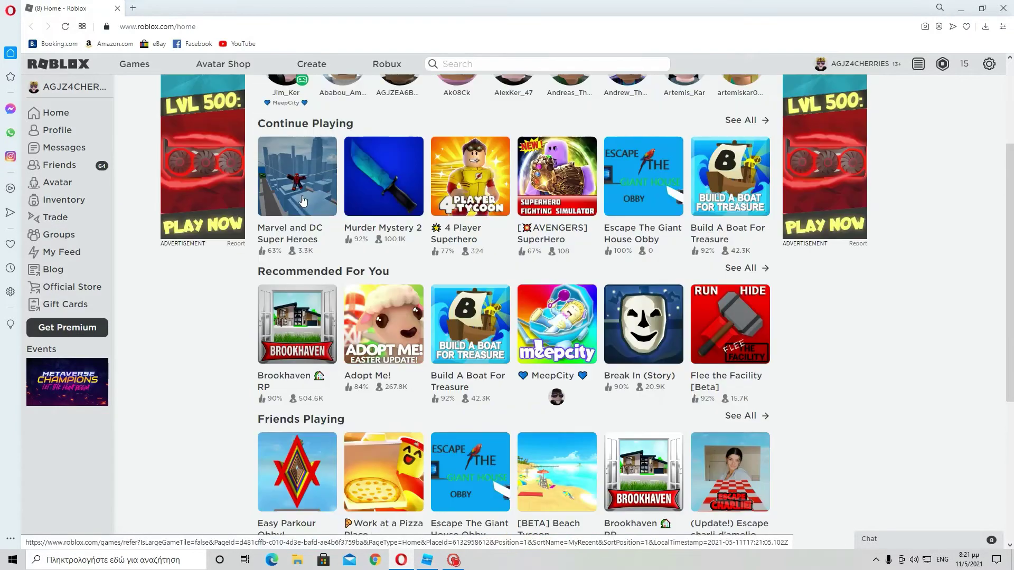
left_click(368, 181)
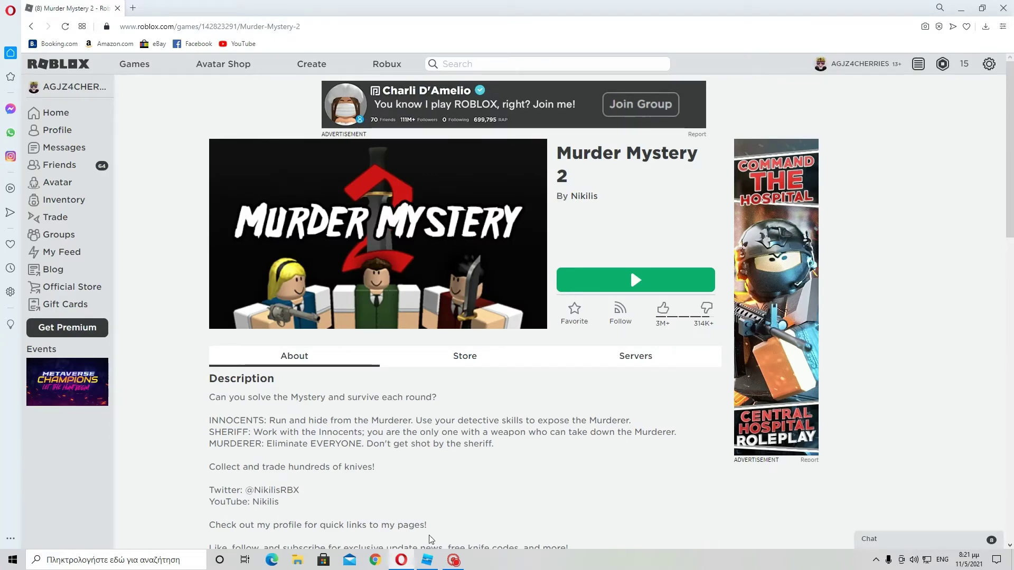
left_click(427, 560)
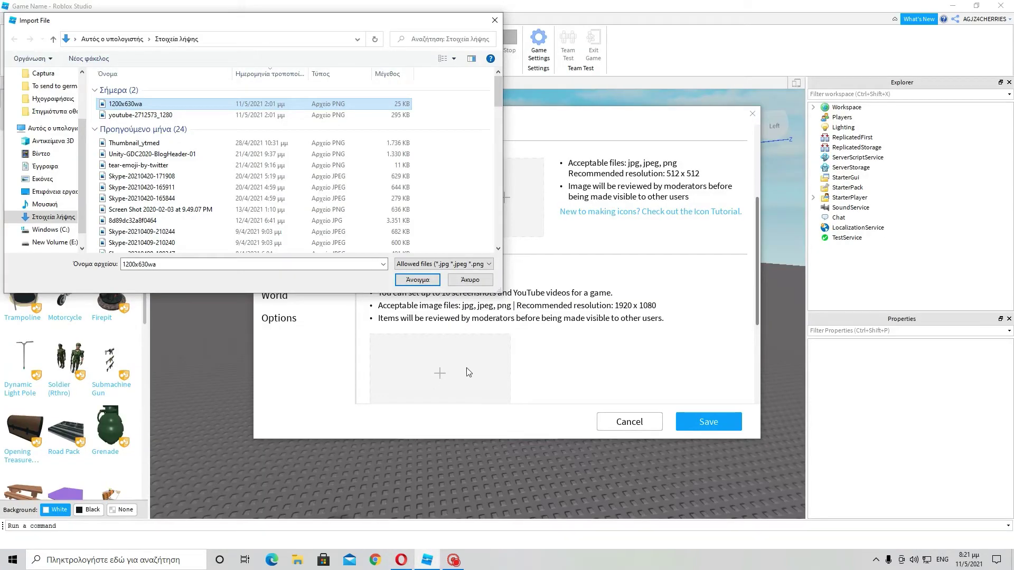
left_click(401, 560)
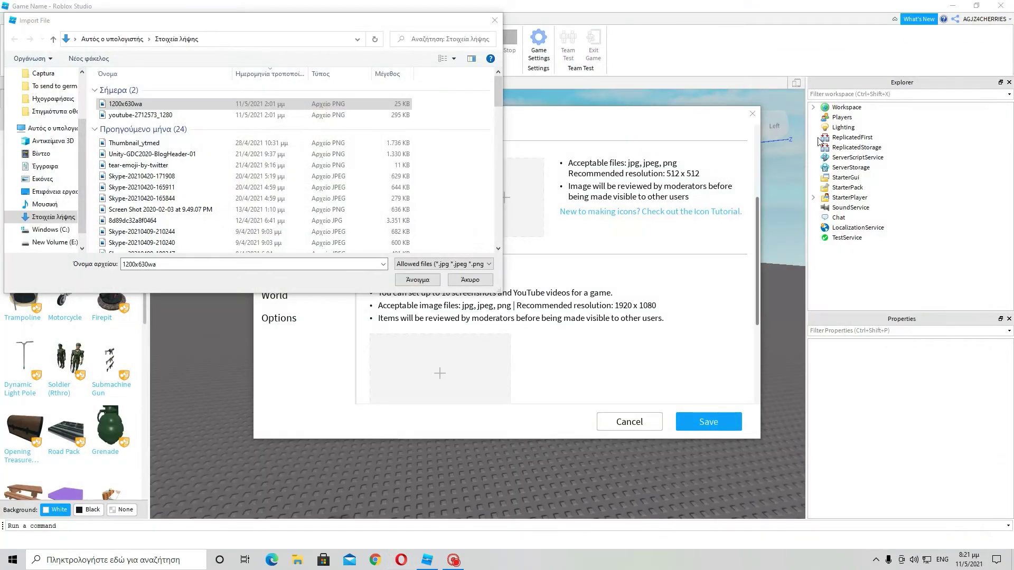
Import the image 1200x630wa as the game icon and leave the icon picker without choosing another file.
double_click(170, 114)
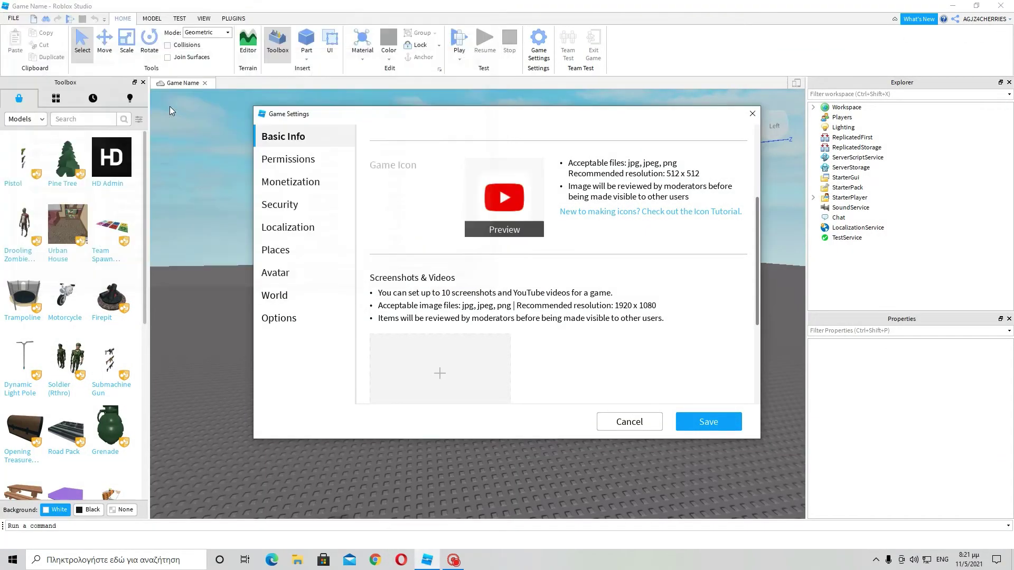
scroll(518, 338, "down", 2)
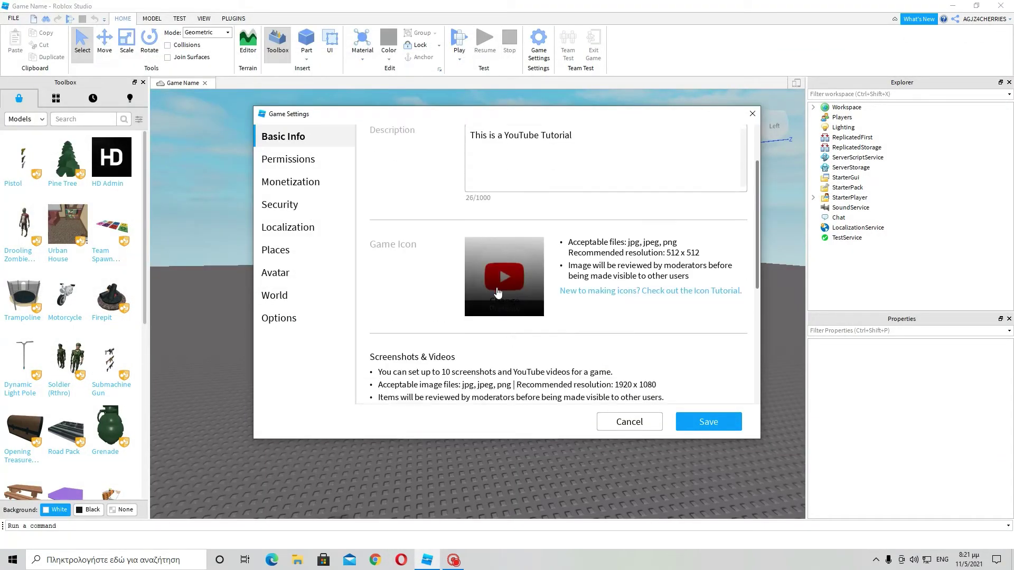
left_click(495, 296)
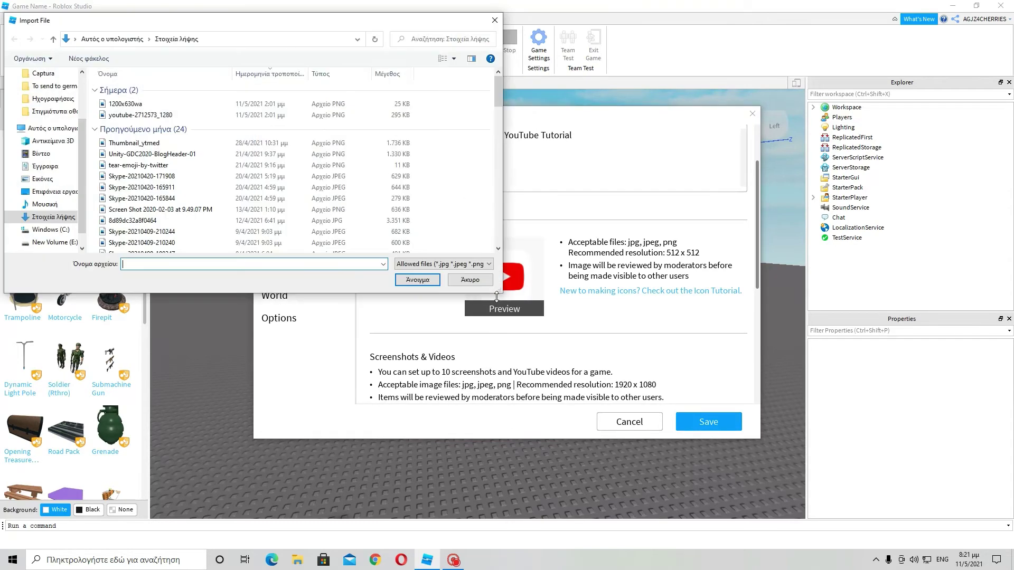
left_click(495, 20)
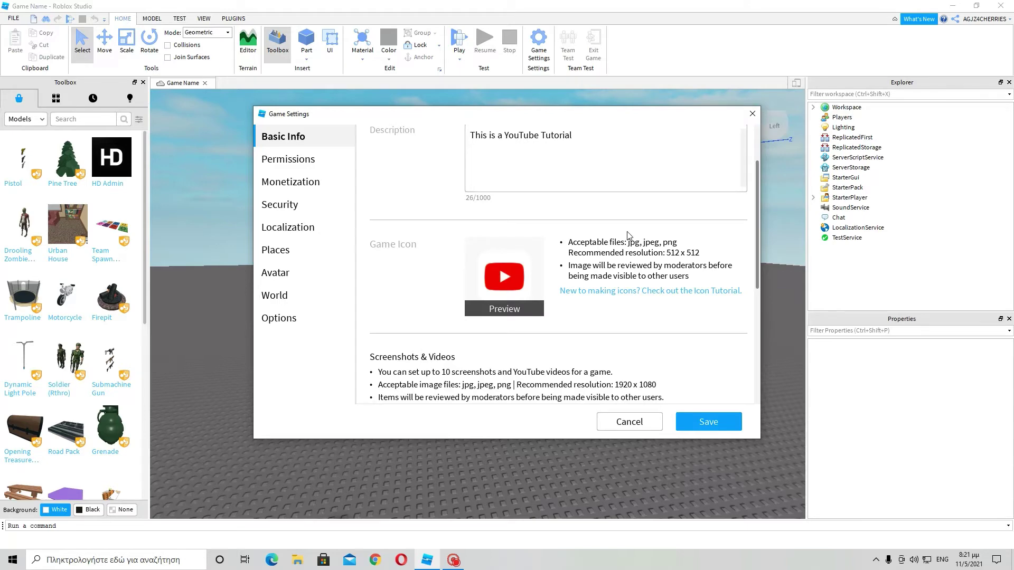
Add the image youtube-2712573_1280 to the game's screenshots and videos and save the game settings.
scroll(581, 266, "down", 3)
scroll(528, 272, "up", 5)
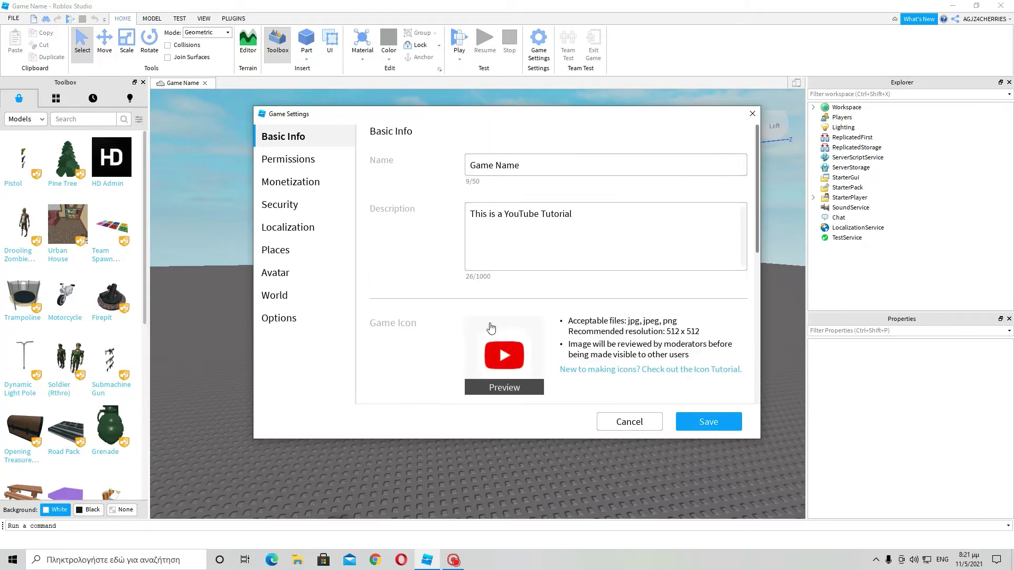
scroll(475, 278, "down", 3)
scroll(531, 211, "down", 3)
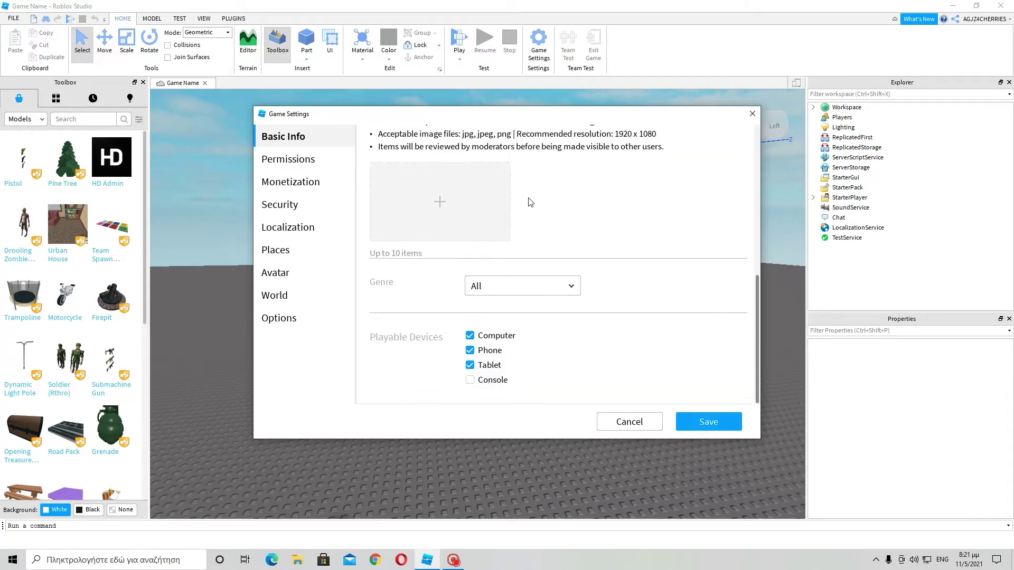
scroll(465, 288, "up", 1)
left_click(462, 289)
double_click(195, 106)
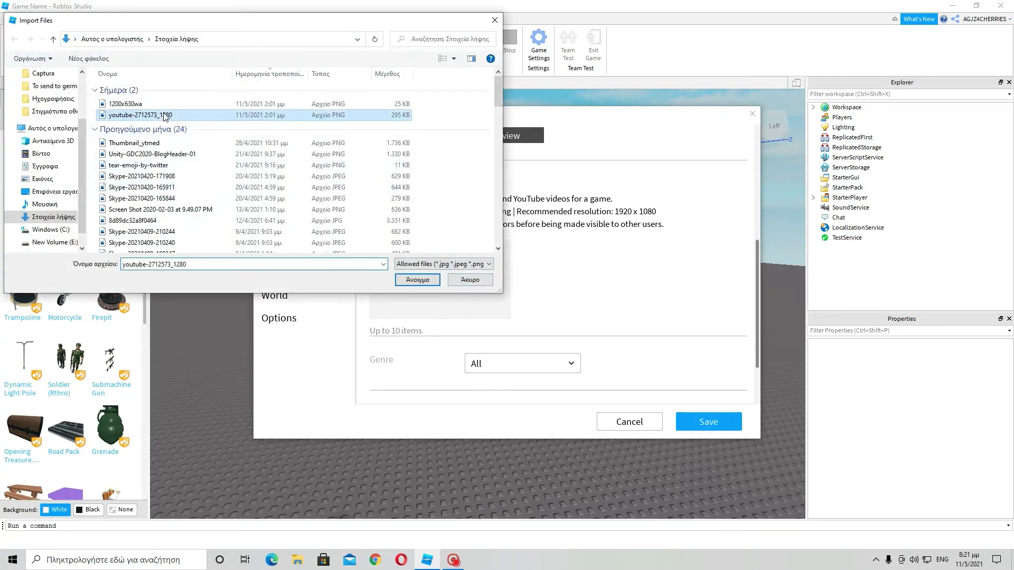
scroll(473, 272, "down", 2)
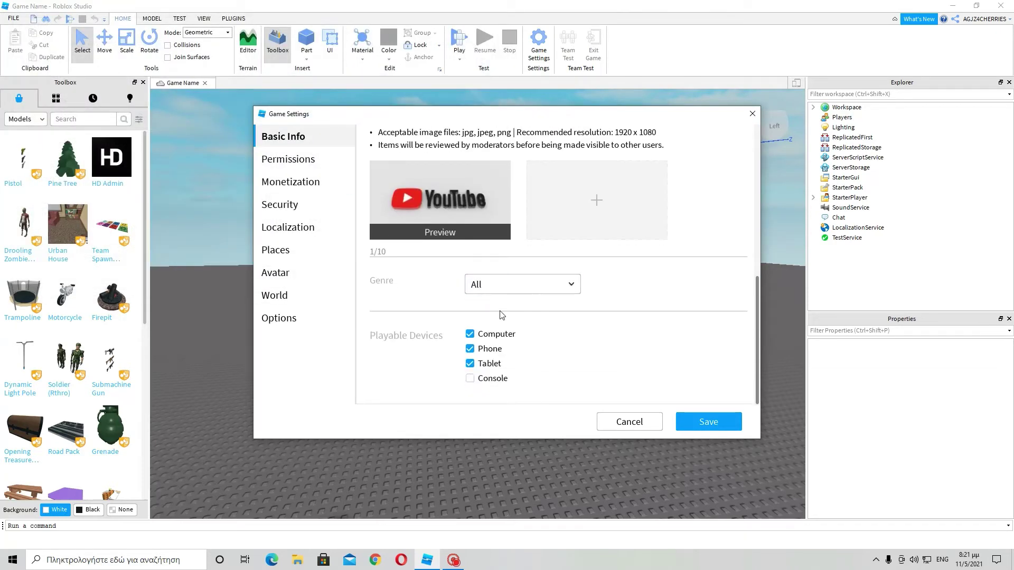
left_click(711, 420)
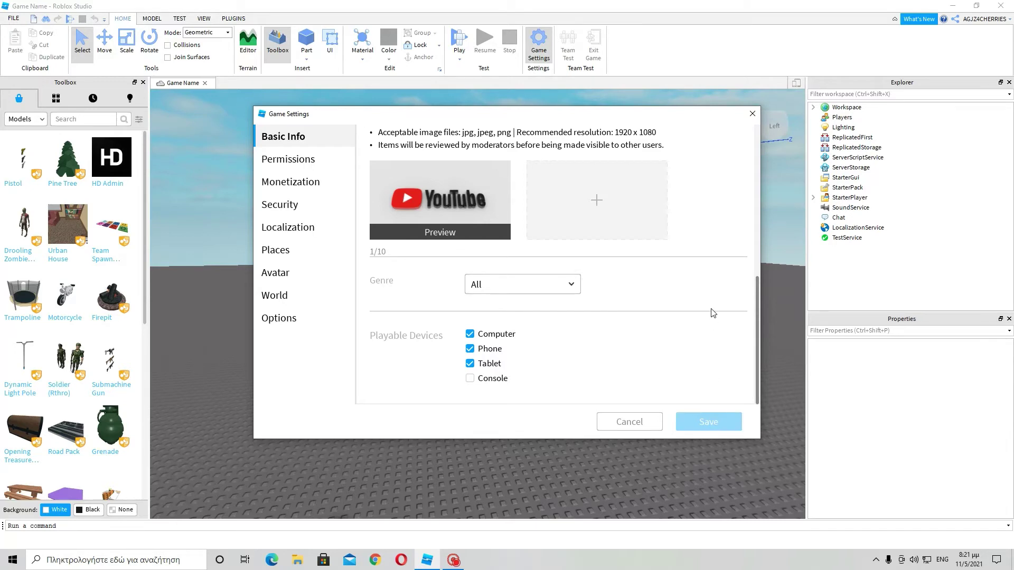
Switch to File Explorer, view the image 1200x630wa in the photo viewer, and return to Roblox Studio.
scroll(712, 313, "up", 2)
scroll(713, 313, "down", 2)
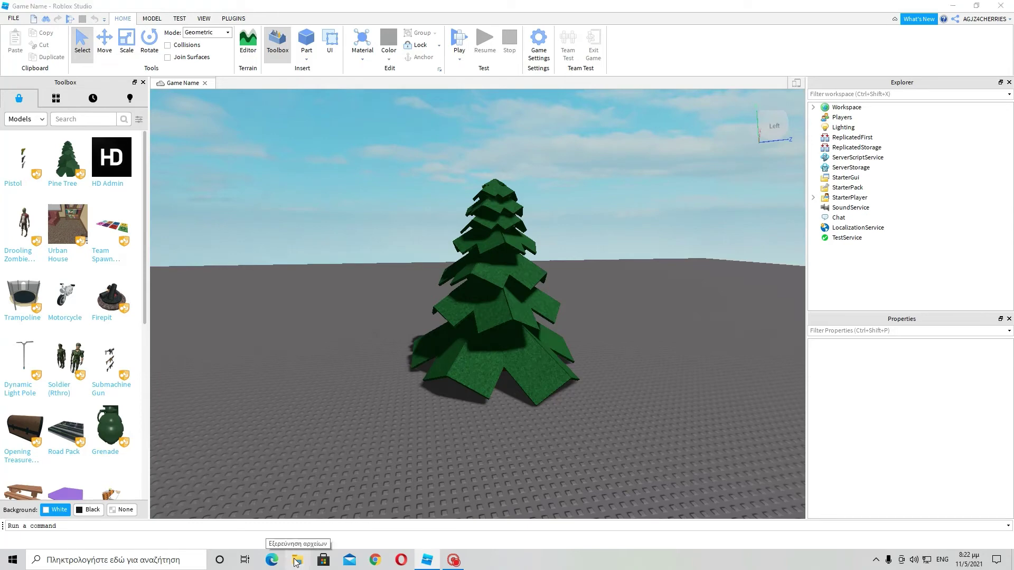
left_click(296, 561)
double_click(262, 88)
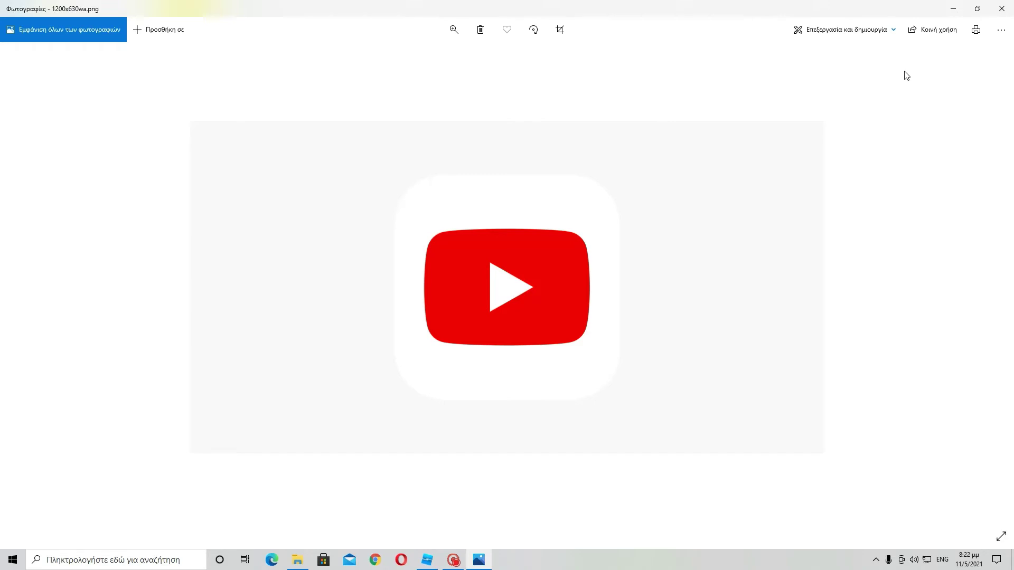
left_click(428, 561)
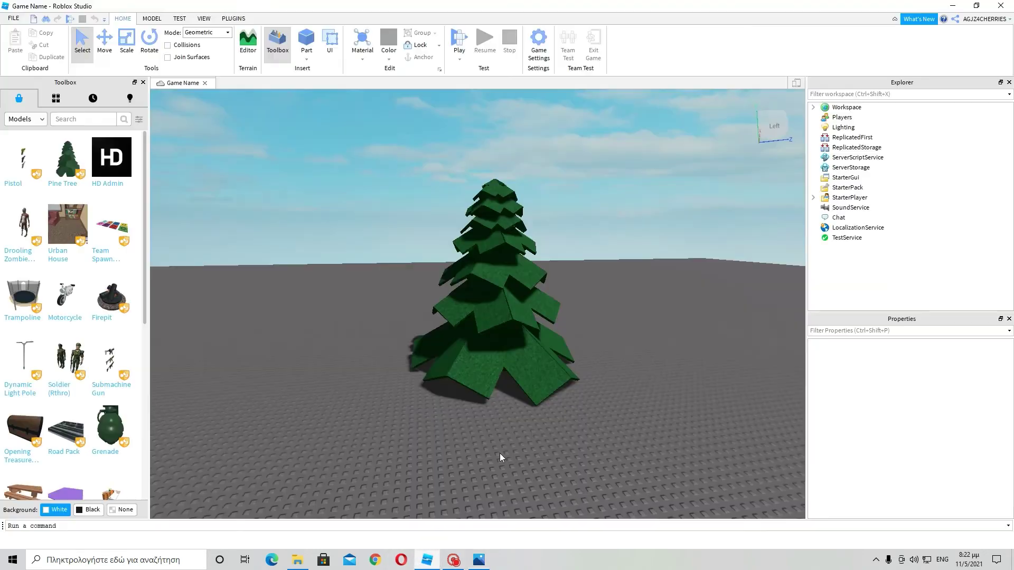
Check the game icon in the game settings, set who can play the game to Public, and save.
left_click(542, 46)
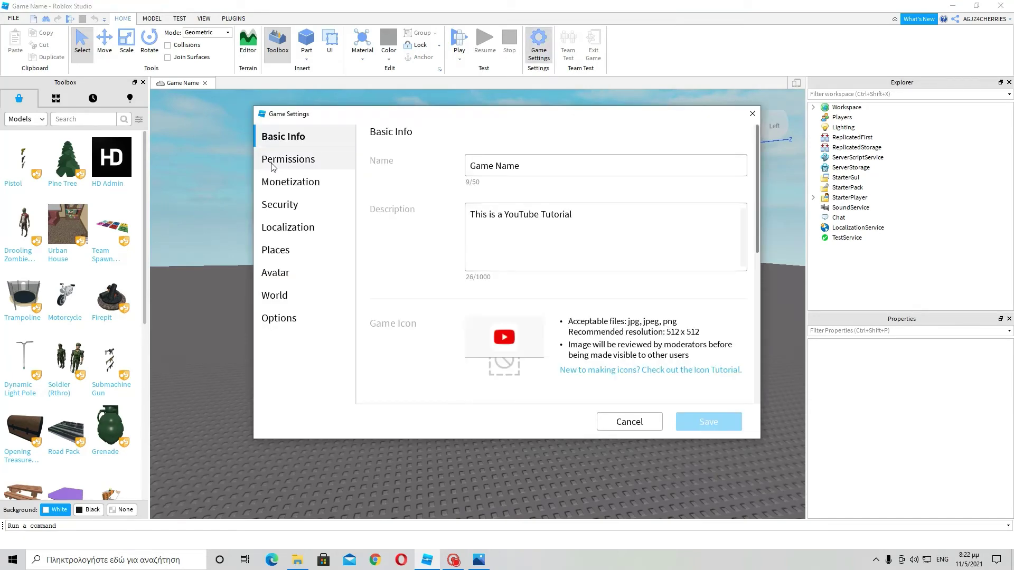
scroll(491, 338, "down", 3)
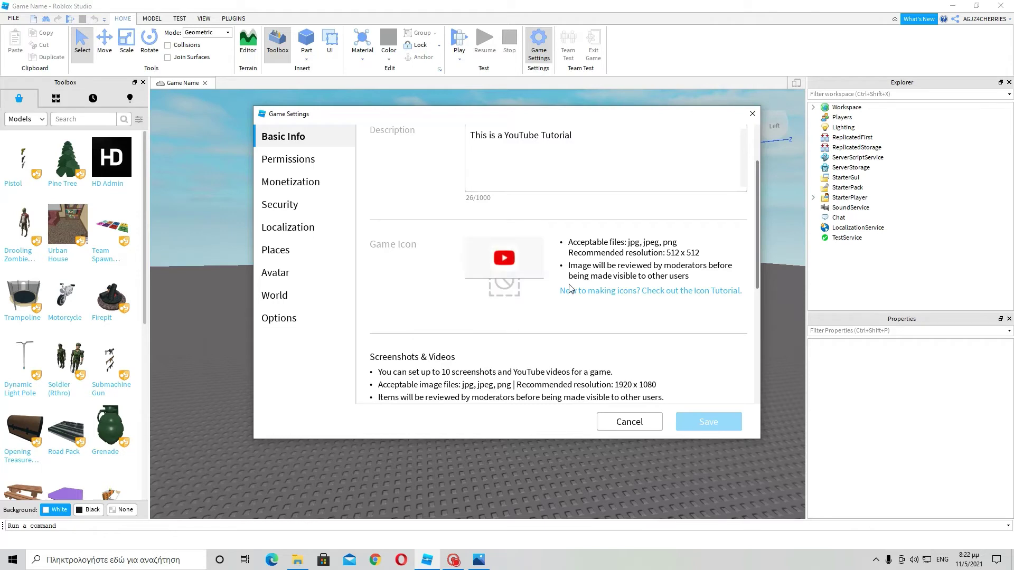
left_click(293, 161)
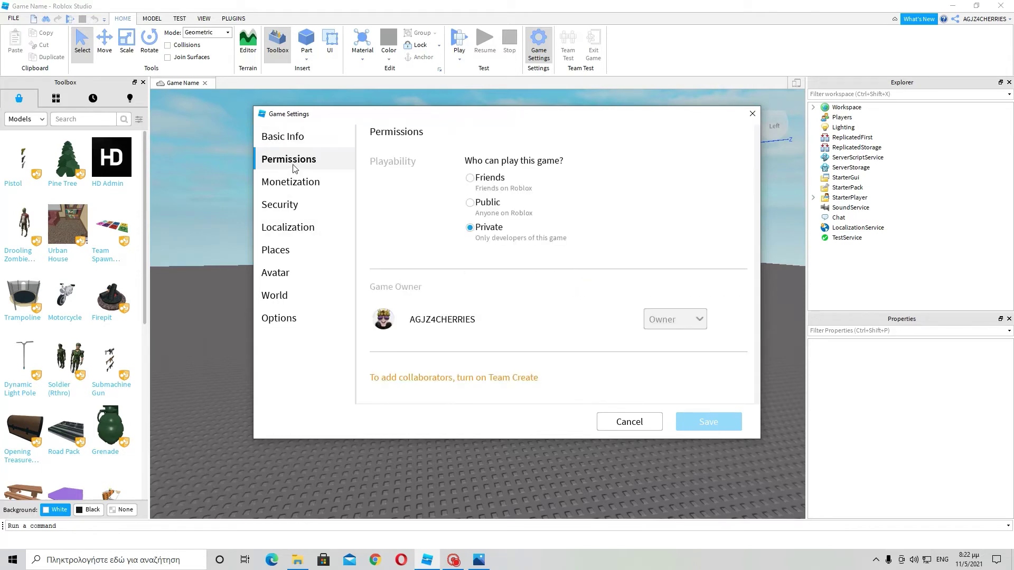
left_click(493, 206)
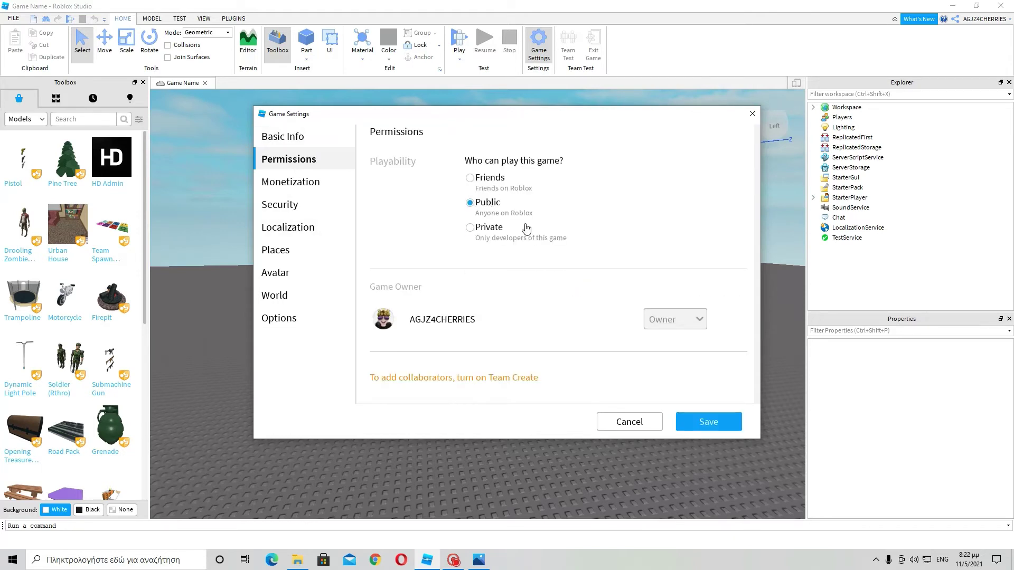
left_click(709, 425)
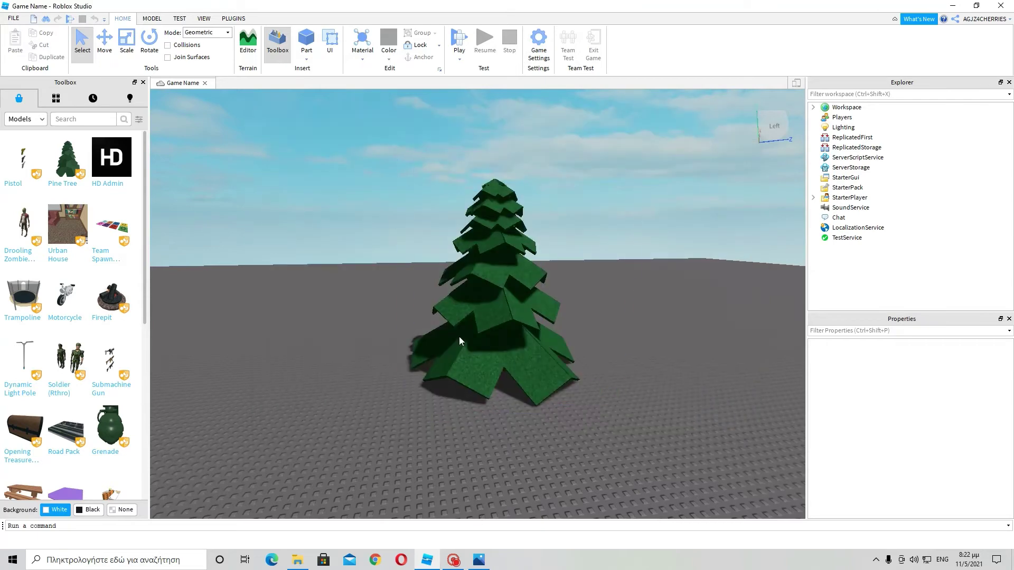
scroll(632, 297, "up", 1)
scroll(632, 299, "down", 1)
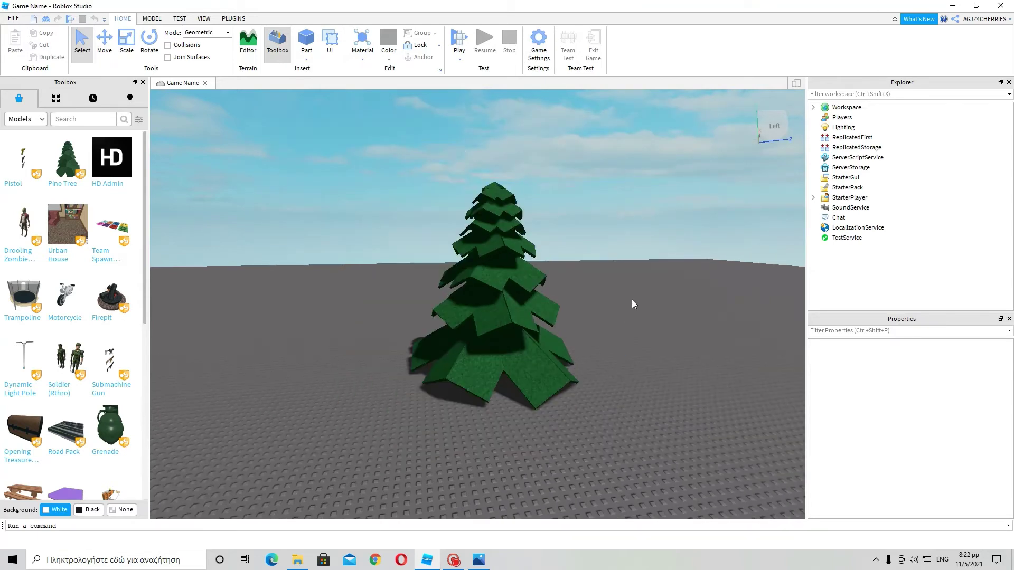
right_click_drag(631, 299, 638, 275)
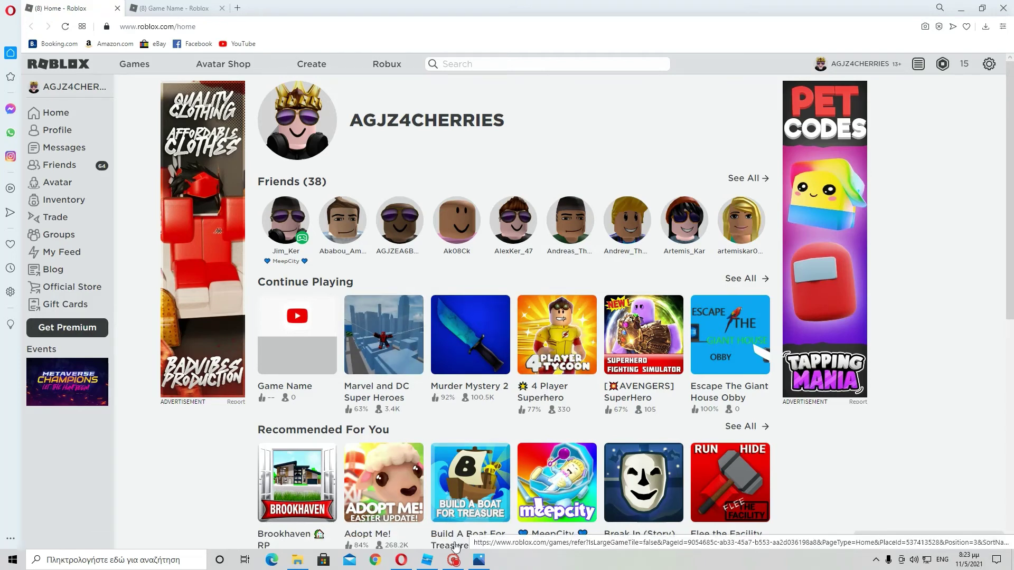
Switch to File Explorer, open the image 1200x630wa in the Photos app and crop it to the square (Τετράγωνο) aspect ratio.
left_click(425, 562)
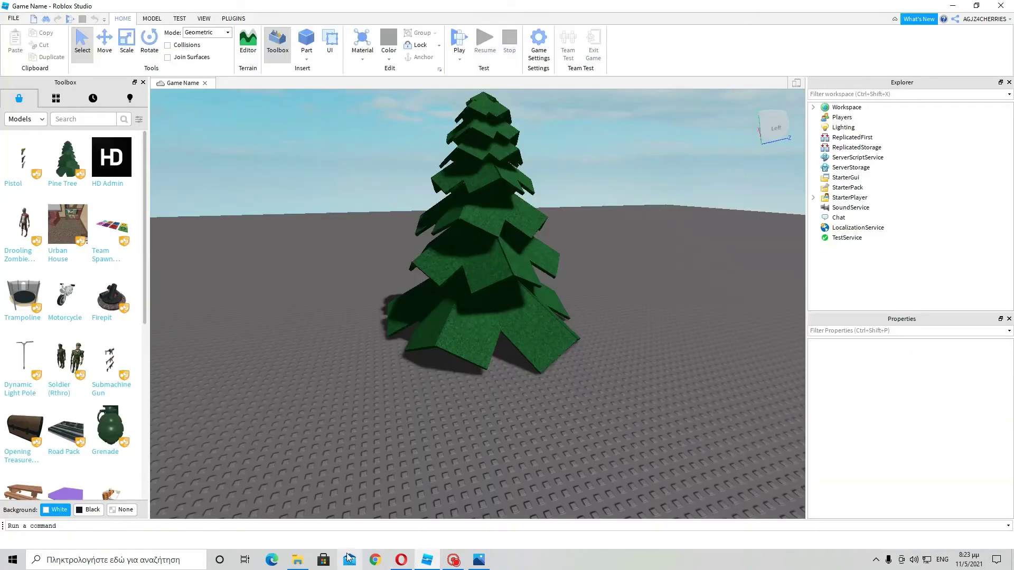
left_click(295, 563)
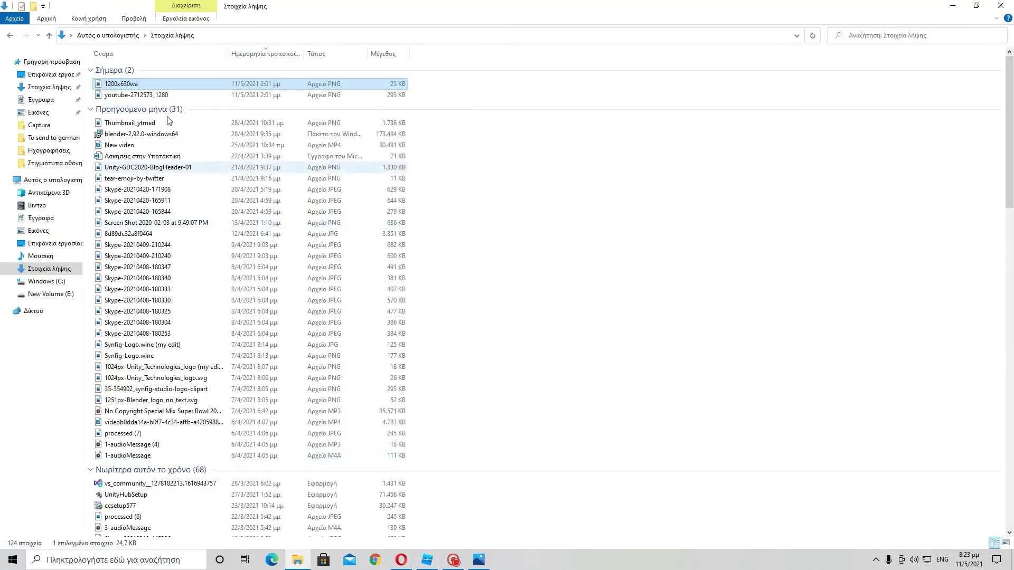
double_click(128, 88)
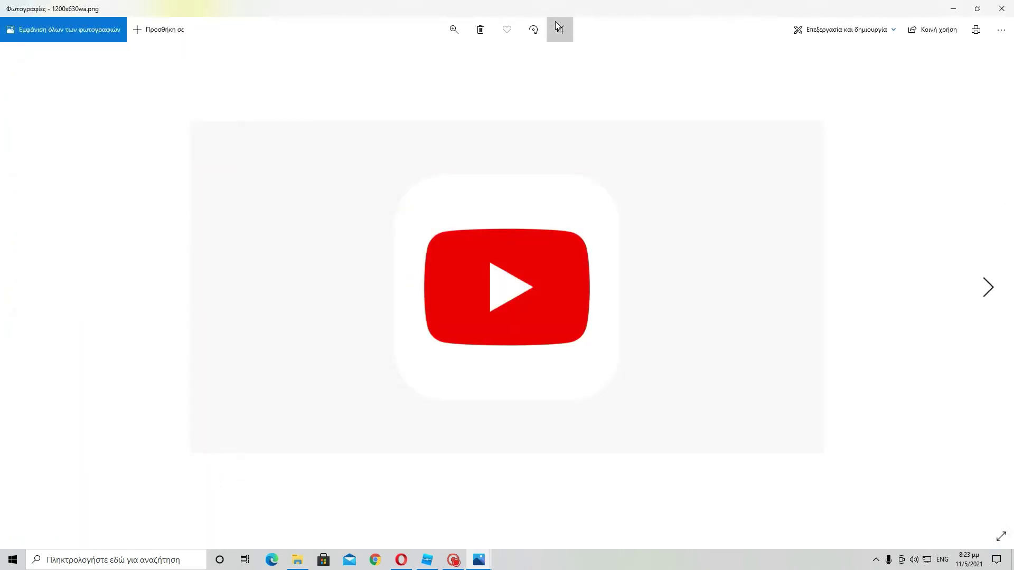
left_click(559, 27)
left_click(934, 139)
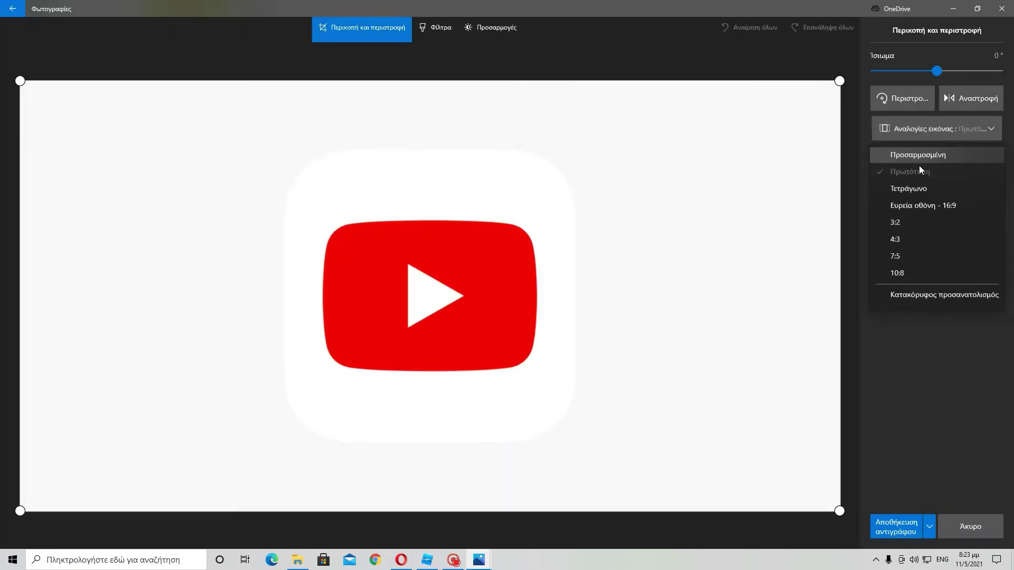
left_click(910, 132)
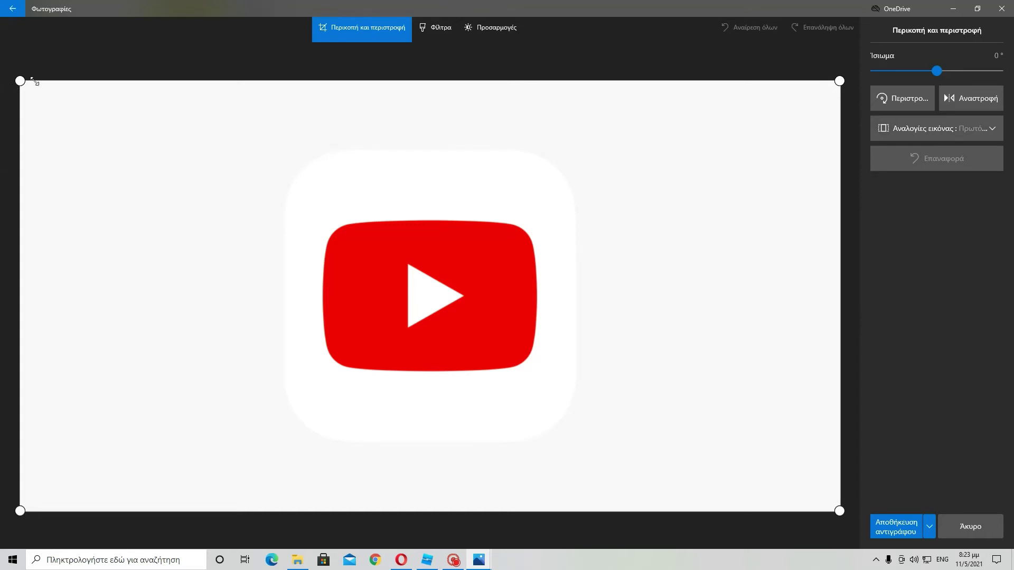
left_click(921, 135)
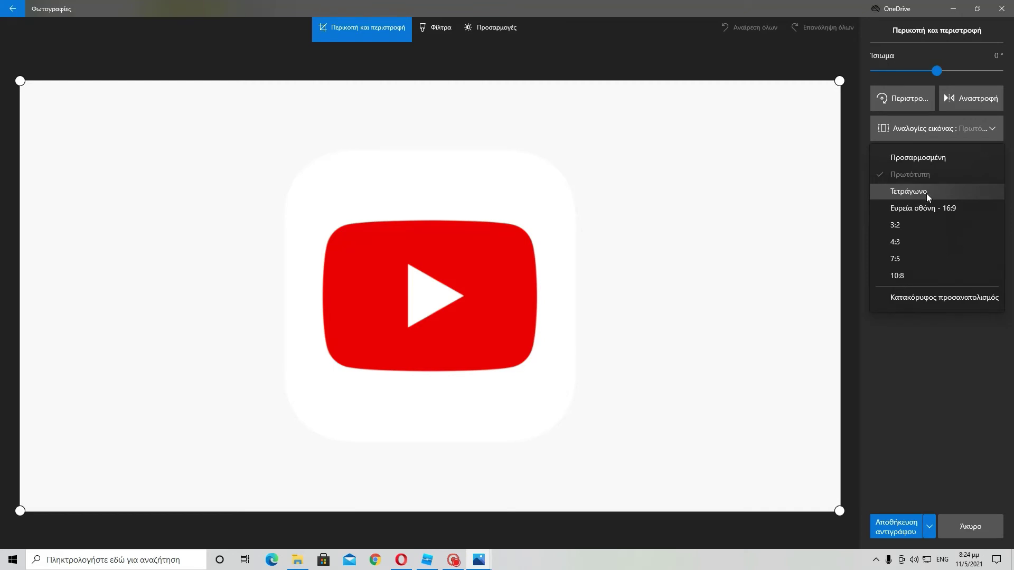
left_click(893, 195)
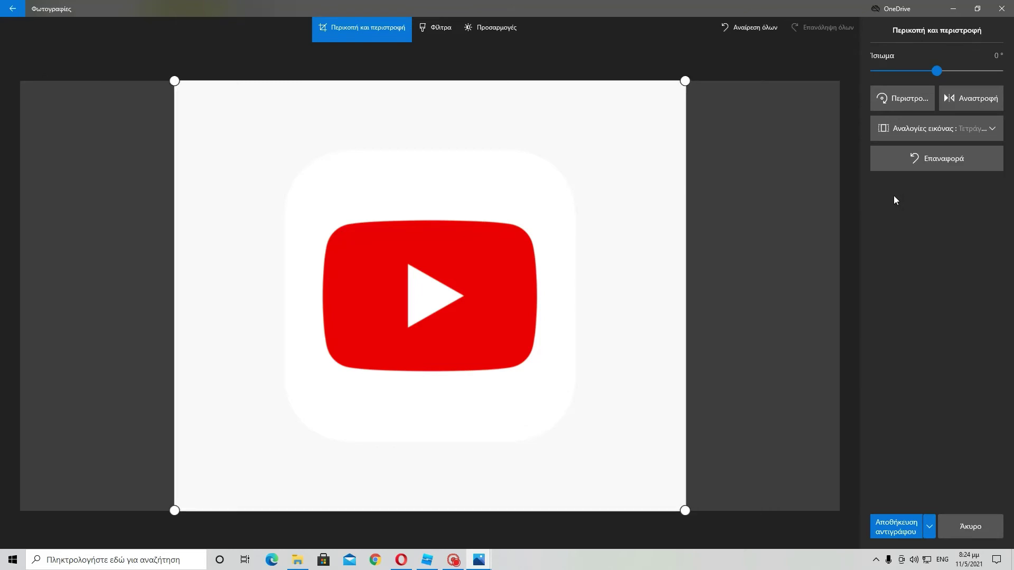
Save the cropped picture as a PNG copy named 1200x630wa (2) in the downloads folder and leave the photo editor.
left_click(896, 527)
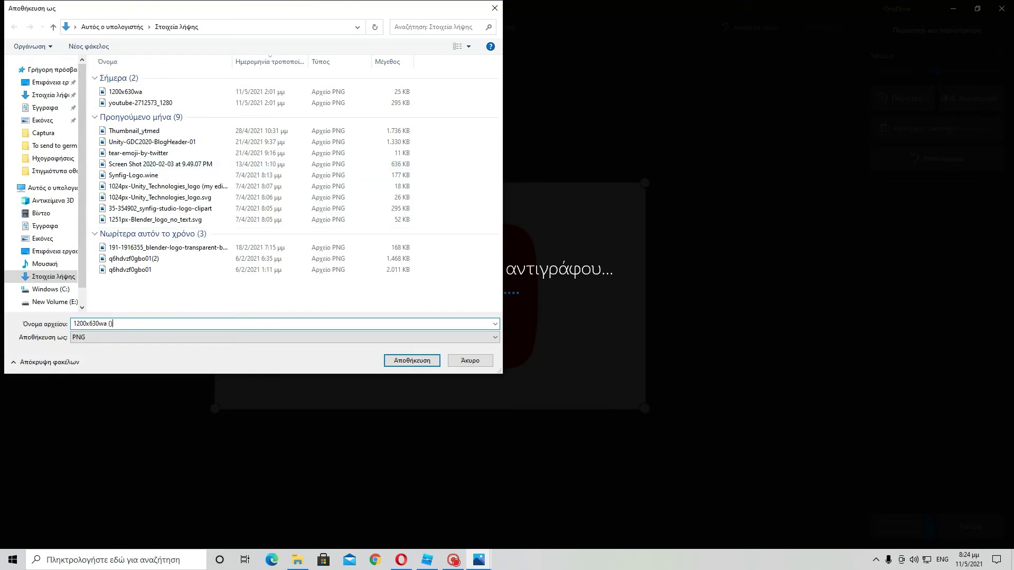
key("Return")
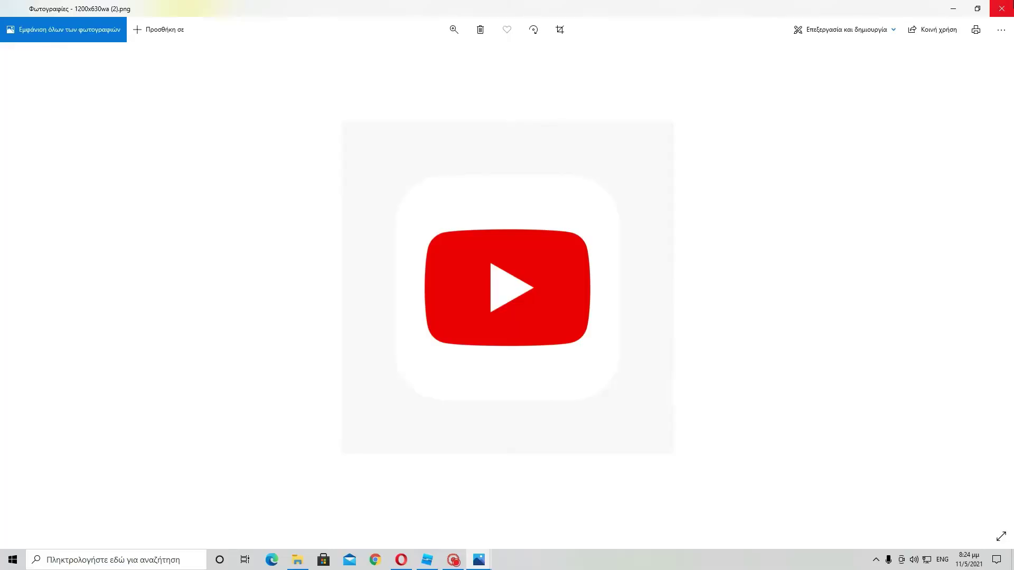
left_click(478, 559)
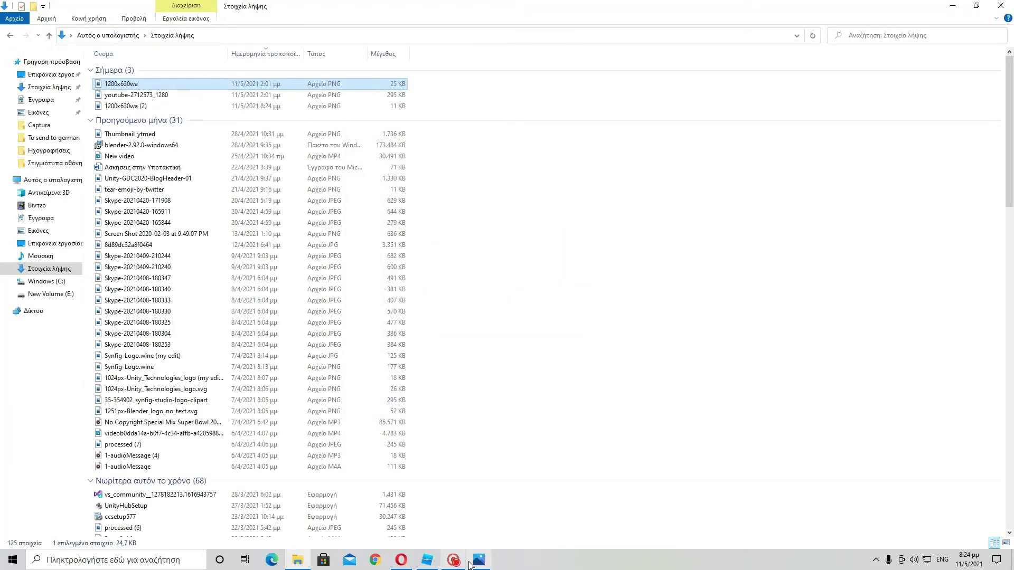
Switch to Roblox Studio, replace the game icon with the image 1200x630wa (2) and save the game settings.
left_click(438, 562)
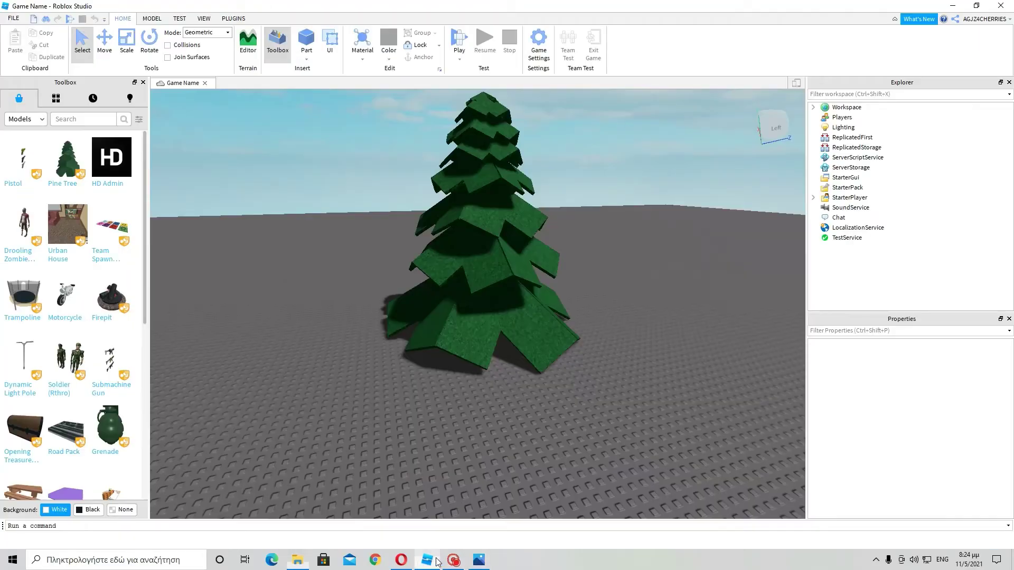
left_click(551, 52)
scroll(506, 260, "down", 2)
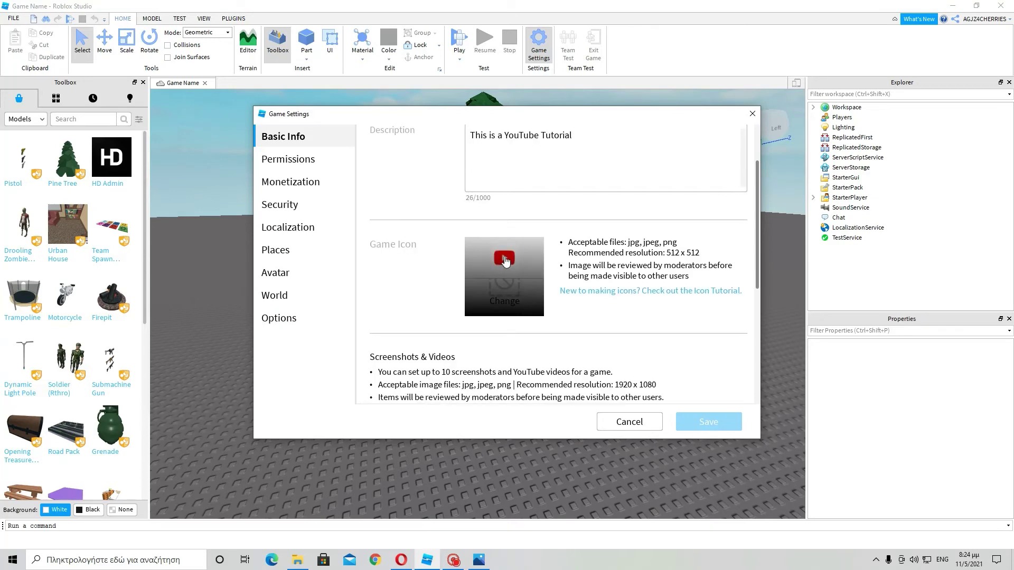
left_click(505, 259)
left_click(116, 103)
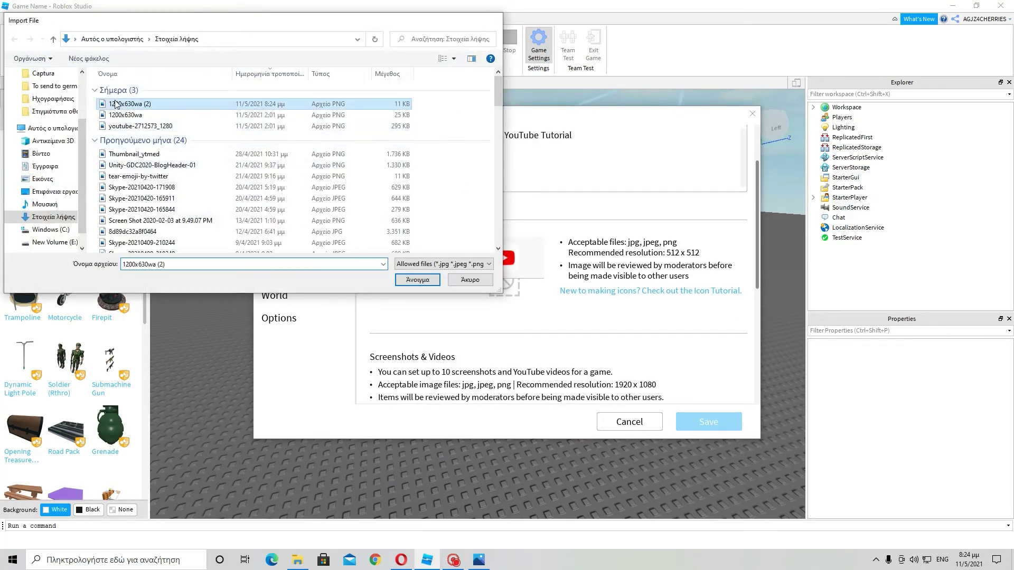
double_click(116, 104)
left_click(701, 429)
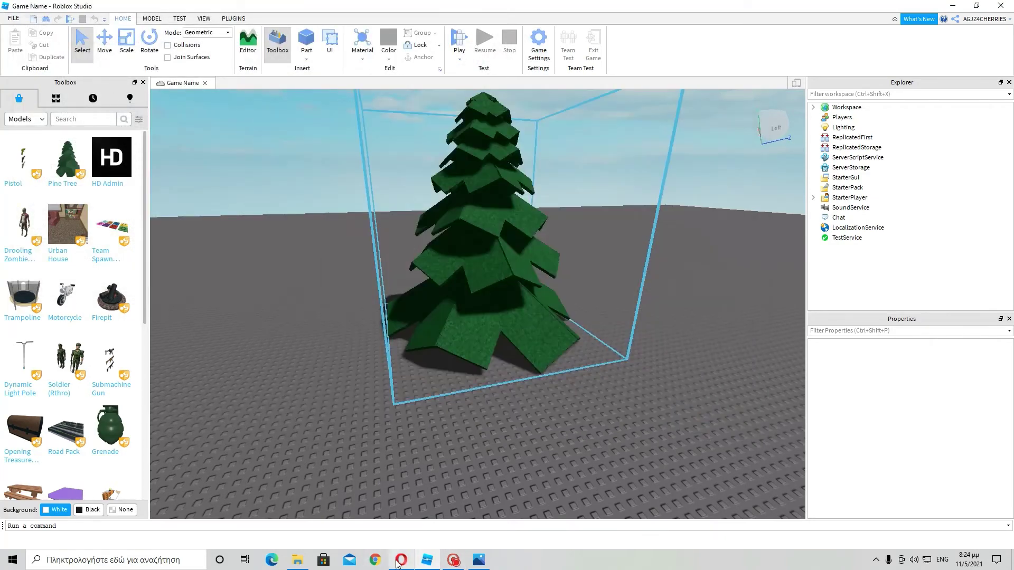
Switch to the Opera browser, close the Game Name tab and reload the Roblox home page to check the game's icon.
left_click(394, 560)
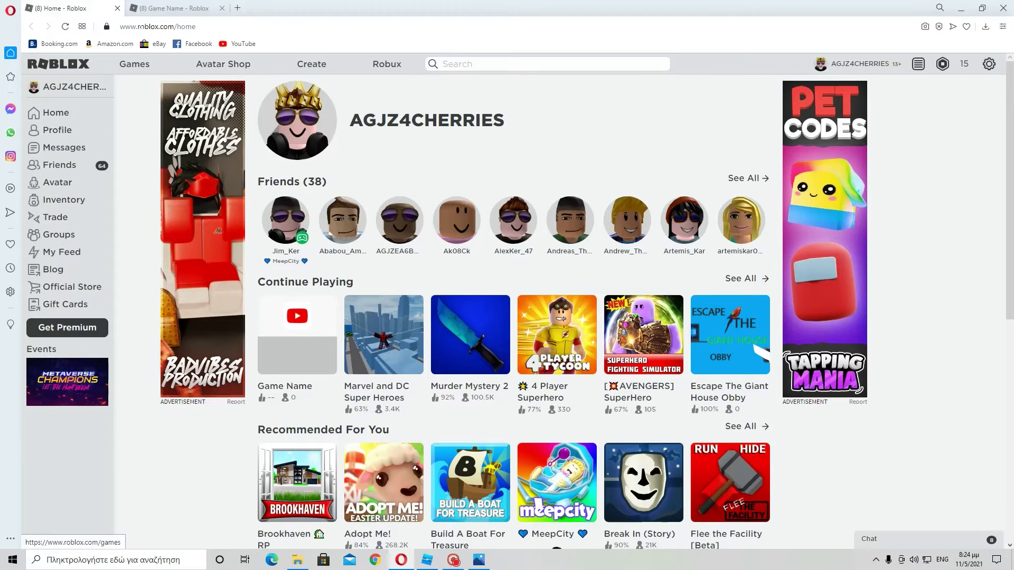
left_click(223, 8)
left_click(65, 26)
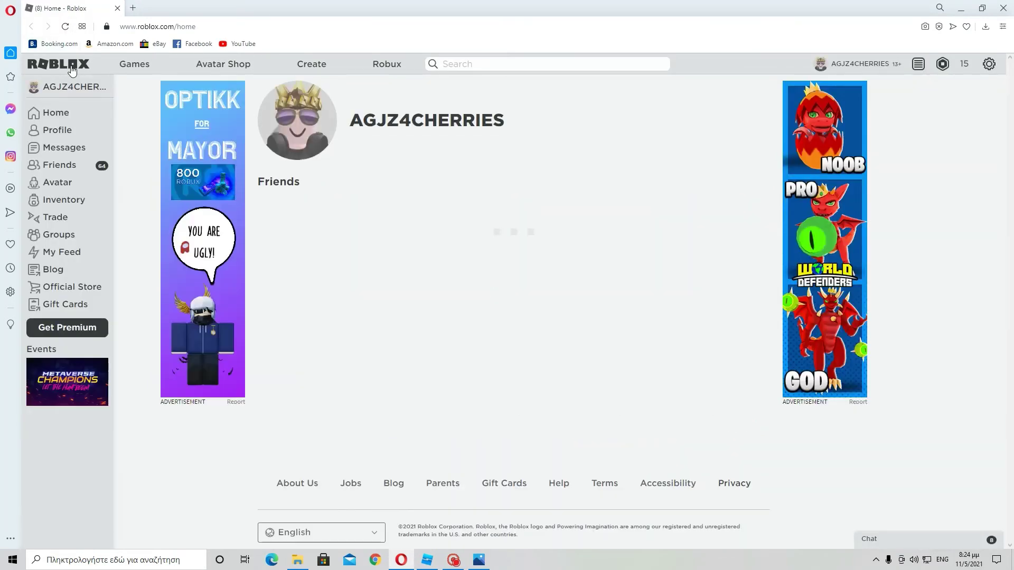
middle_click(46, 115)
left_click(211, 5)
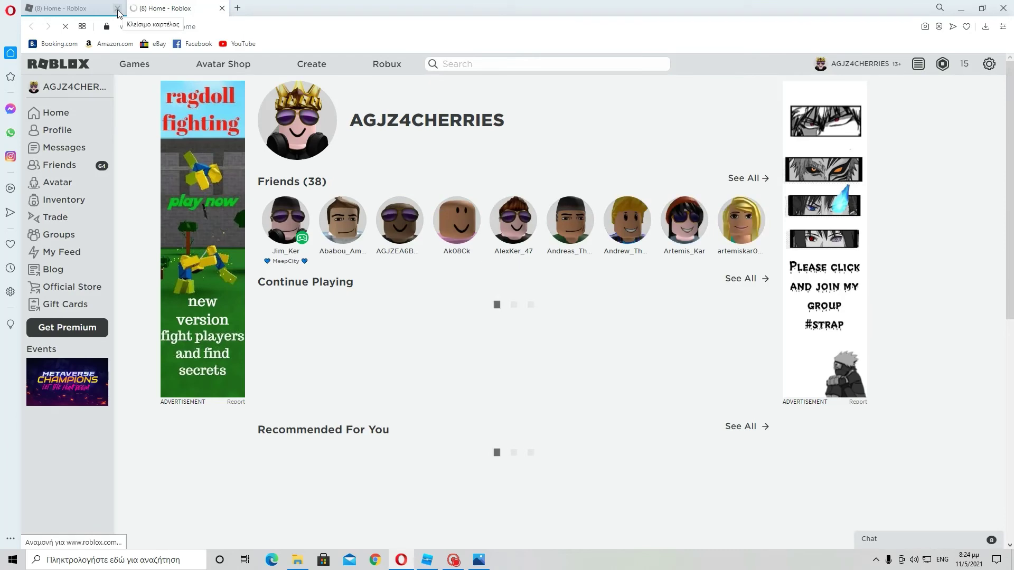
left_click(117, 9)
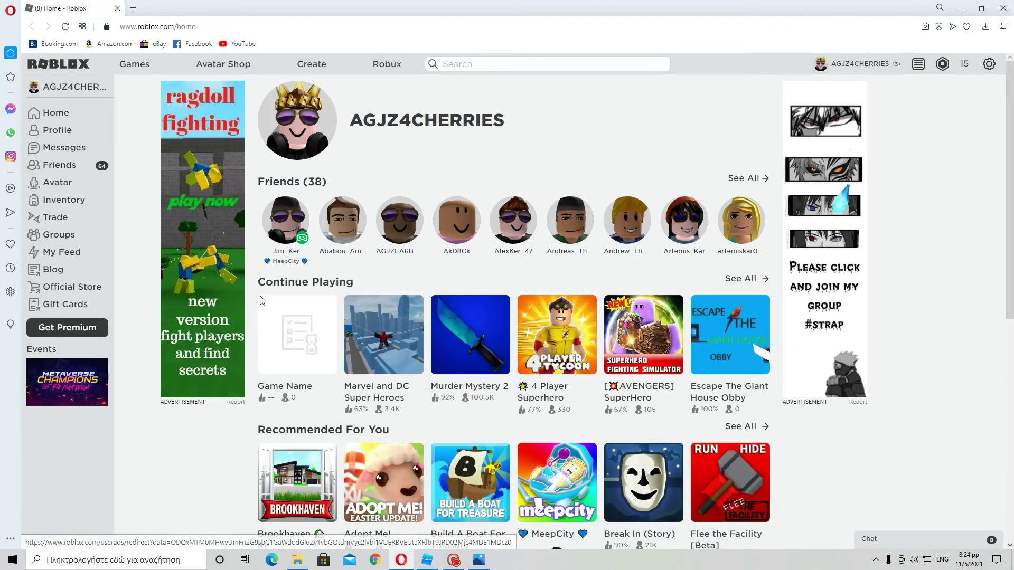
mouse_move(570, 222)
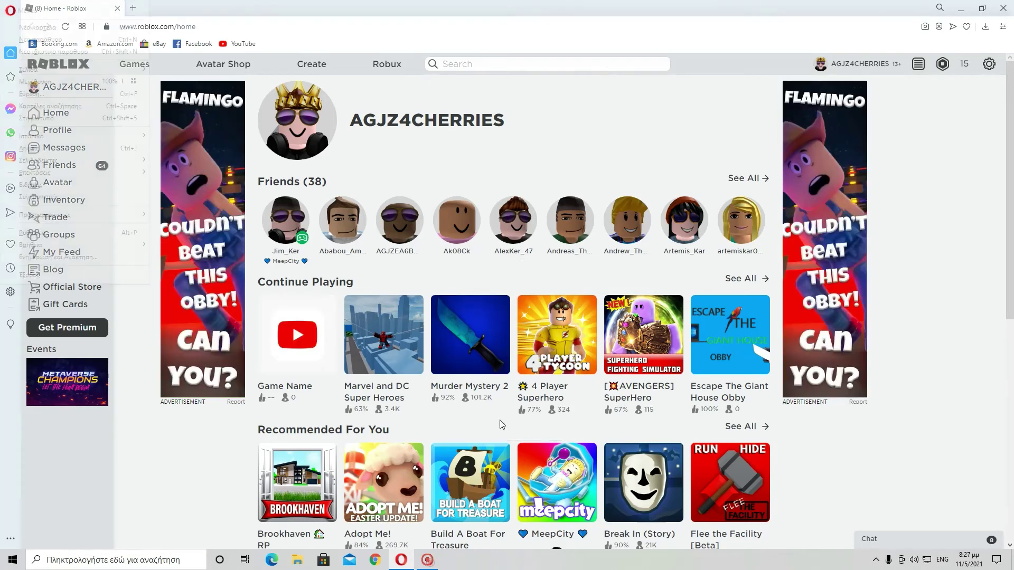
Open the page of Game Name from Continue Playing in a new tab, review its details and close that tab.
key("alt")
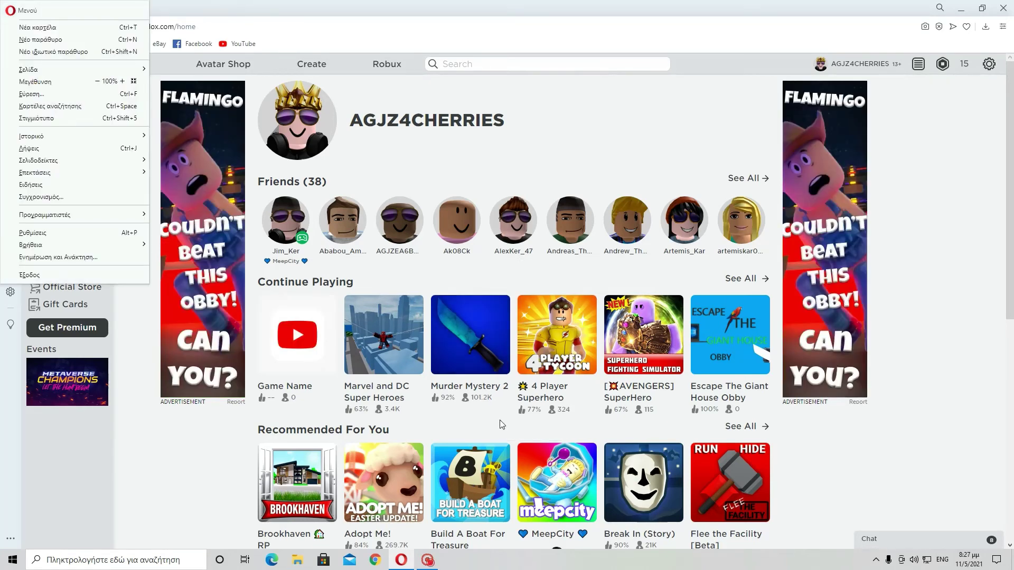
left_click(505, 136)
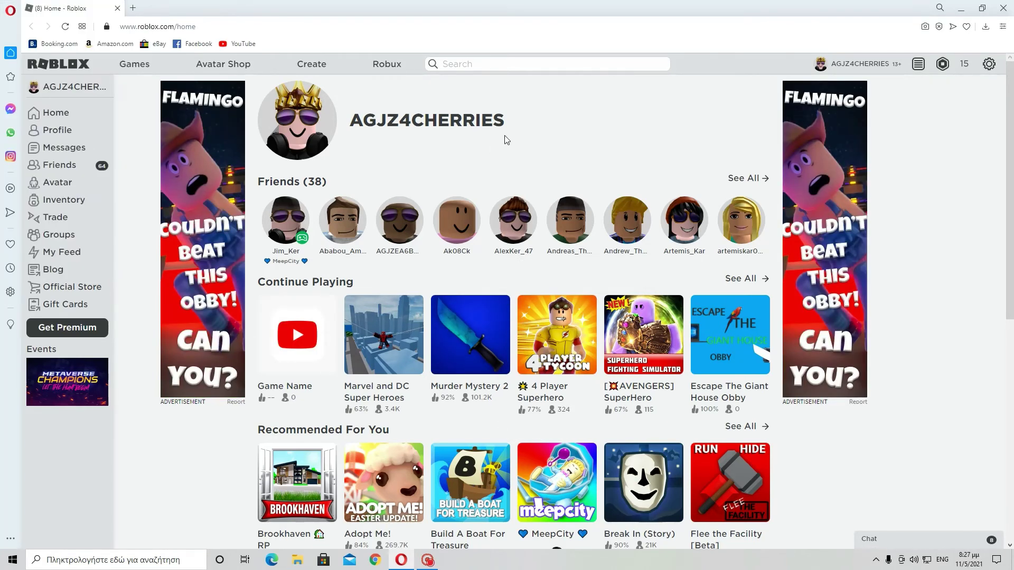
right_click(284, 355)
left_click(298, 358)
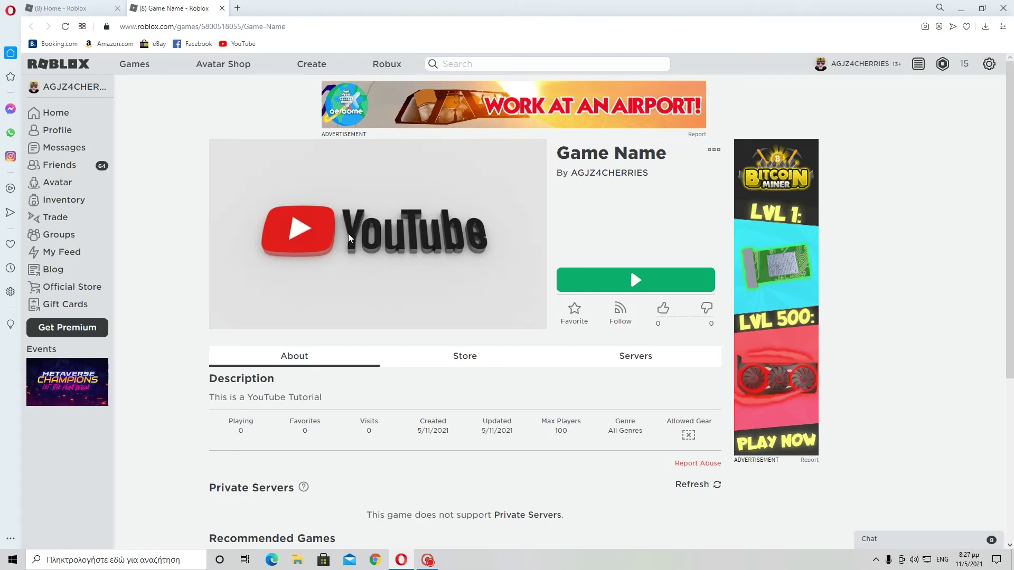
left_click(222, 8)
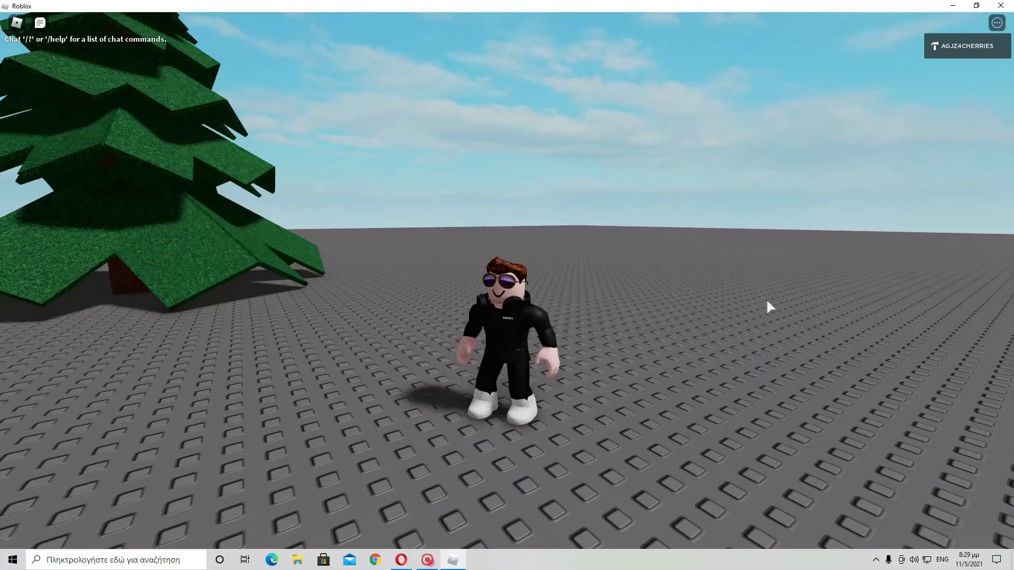
Play-test the published game in Roblox by walking the avatar to the pine tree and climbing to its top.
scroll(688, 263, "up", 2)
right_click_drag(684, 258, 687, 263)
scroll(687, 263, "down", 4)
scroll(688, 263, "up", 3)
scroll(687, 263, "down", 3)
key("w")
key("space")
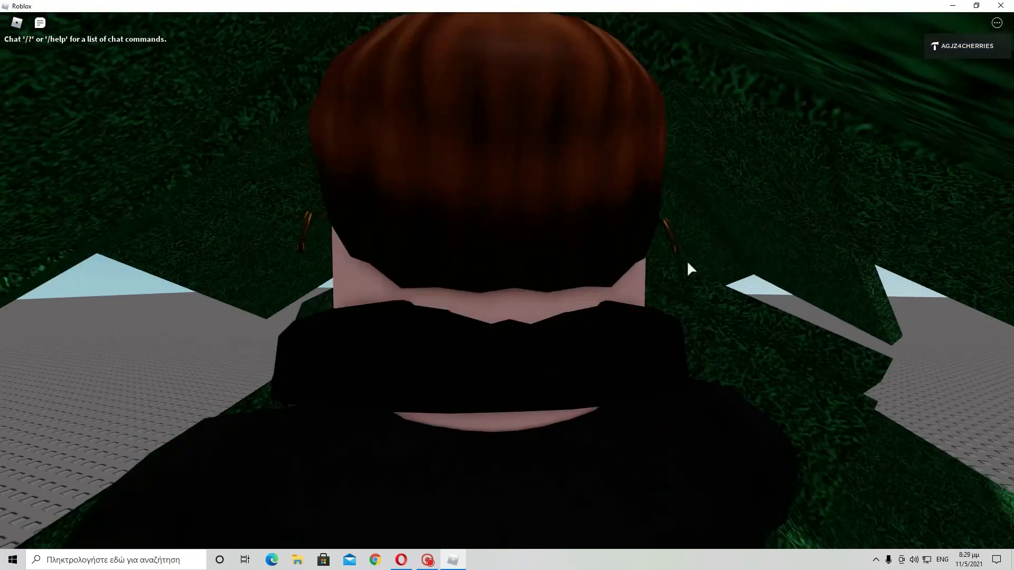
key("w")
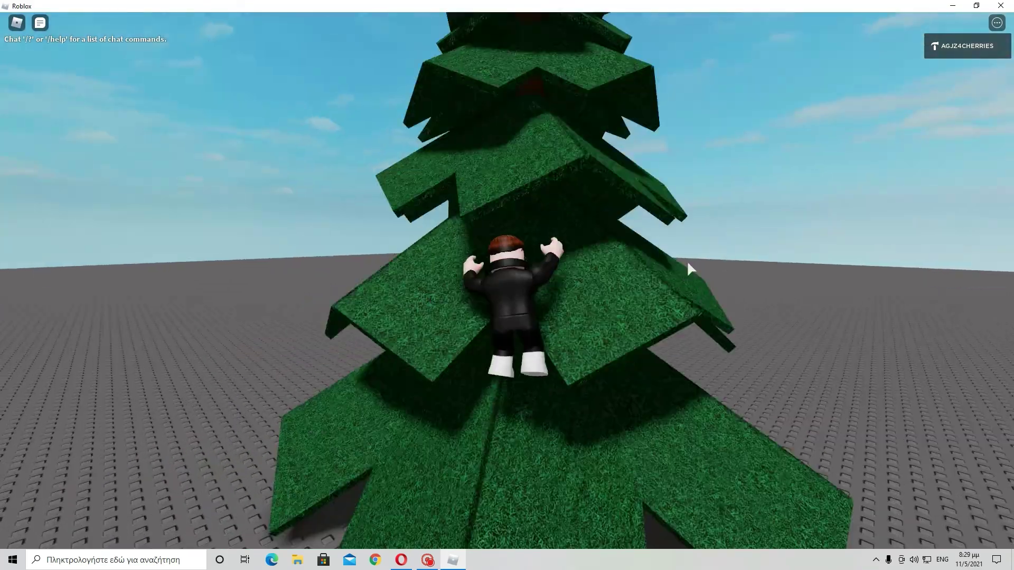
key("w")
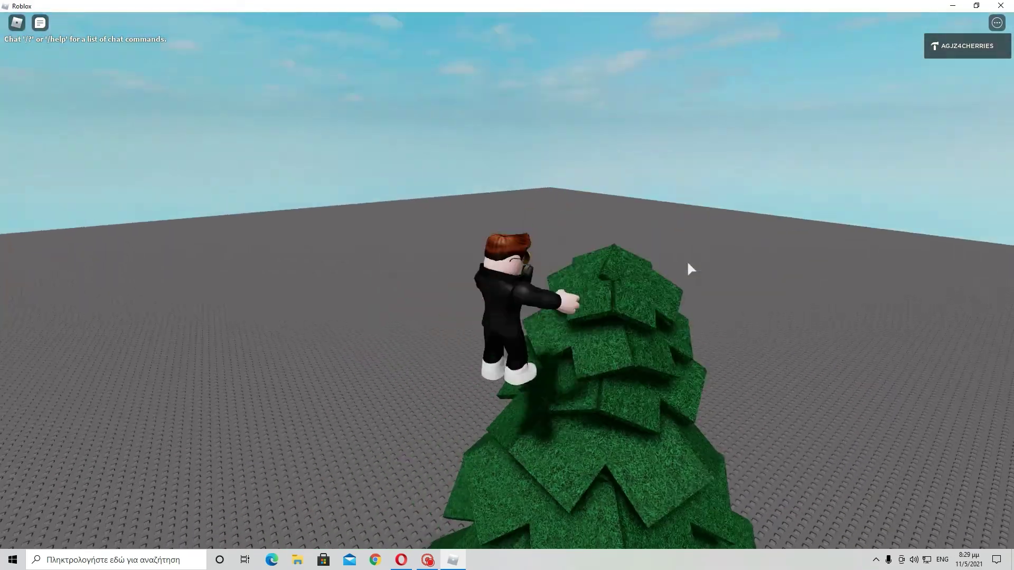
key("w")
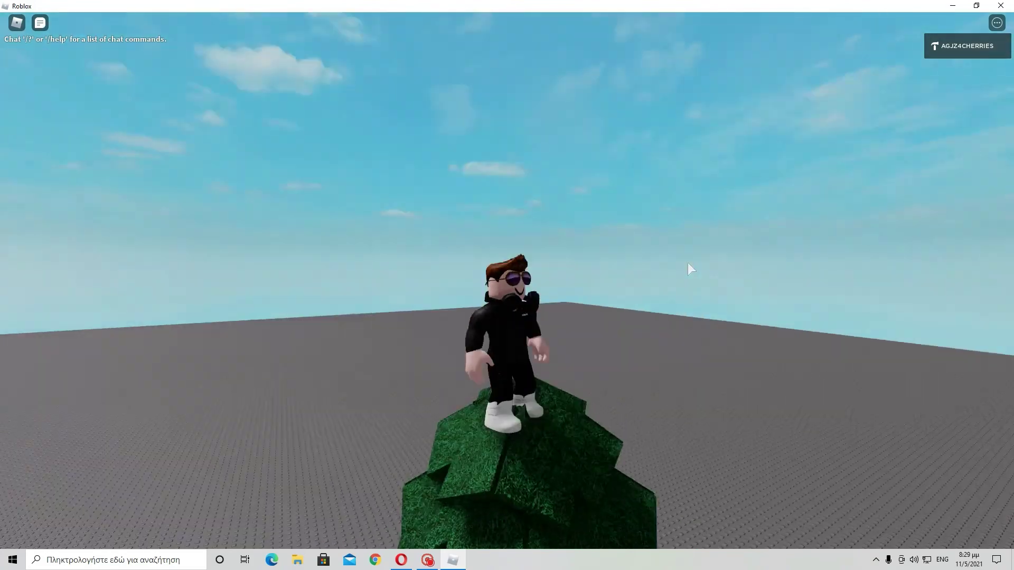
Examine the avatar on the treetop from near and far, and jump down from the tree.
scroll(687, 264, "down", 5)
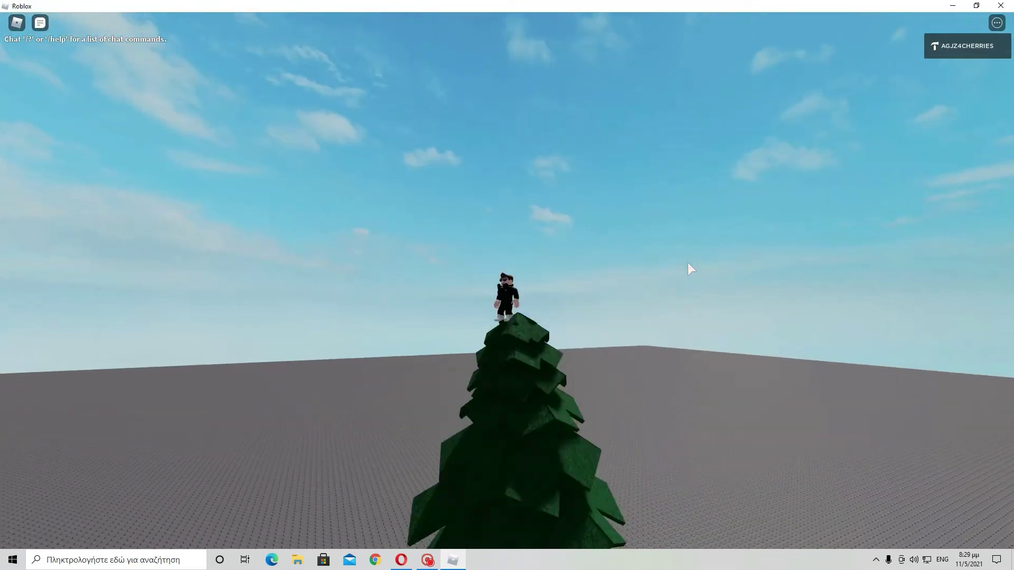
scroll(687, 263, "up", 8)
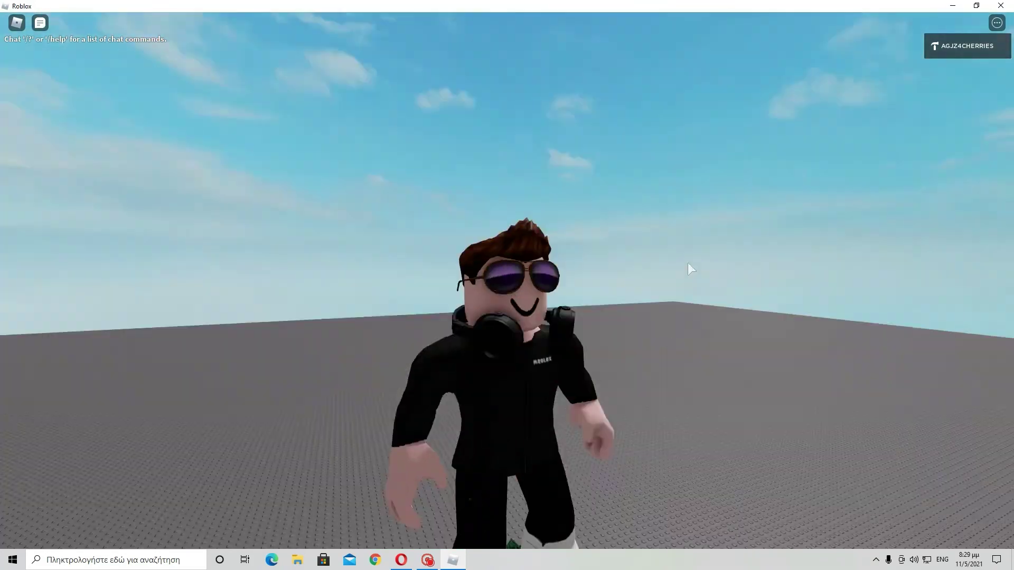
scroll(687, 262, "down", 5)
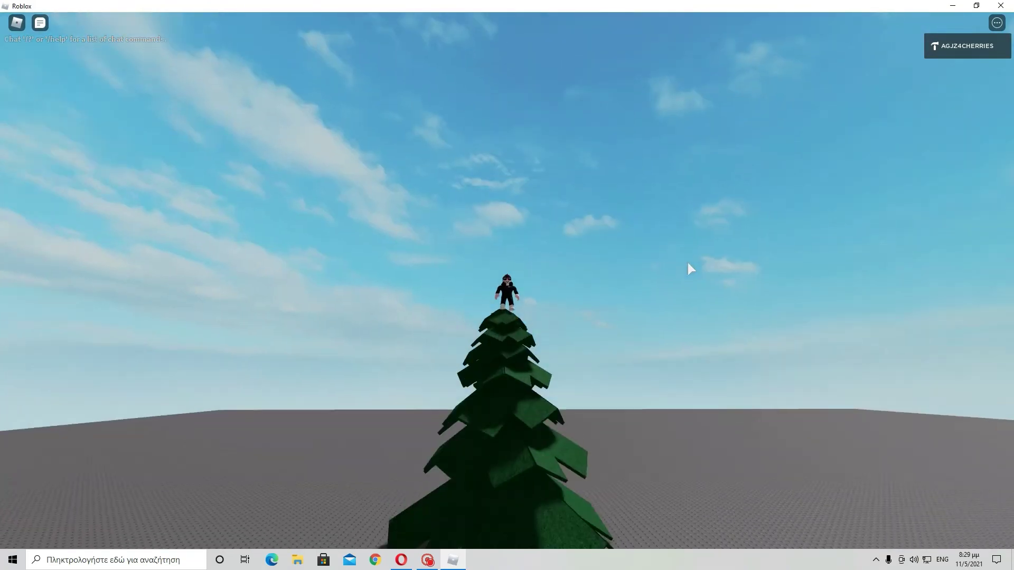
scroll(687, 261, "up", 6)
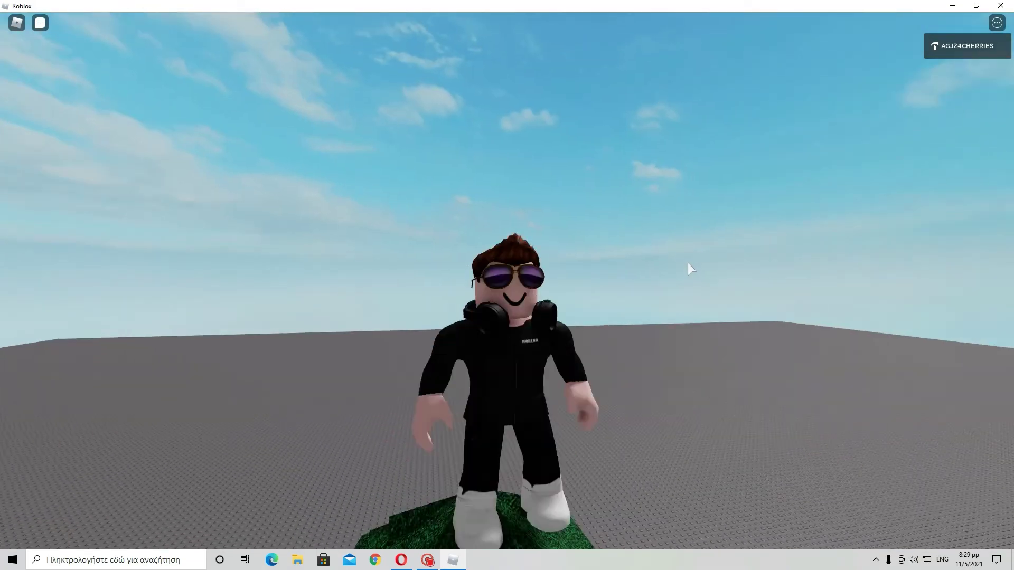
scroll(687, 262, "down", 3)
key("d")
key("space")
scroll(687, 261, "up", 4)
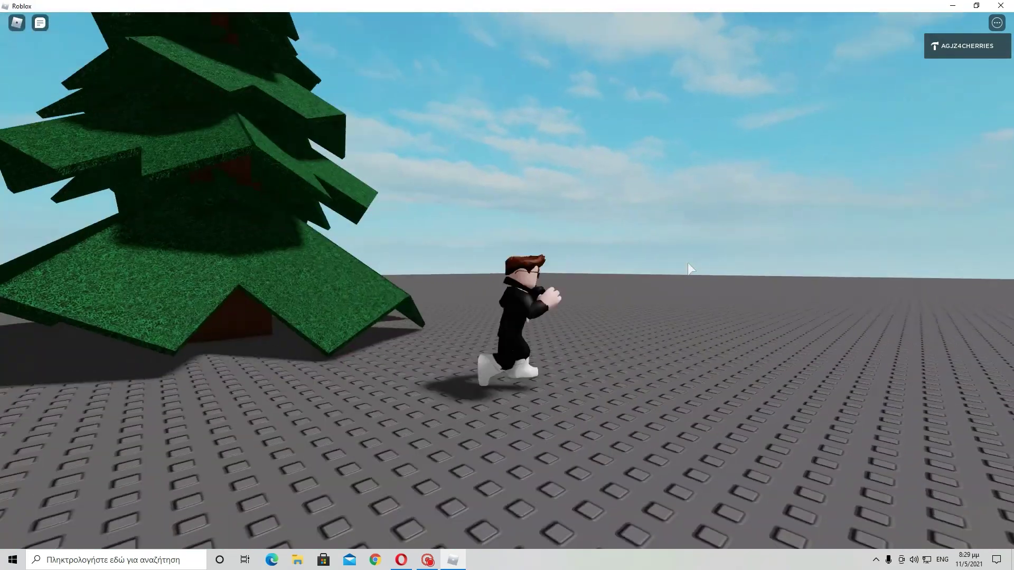
Run the avatar around on the pine tree's lower branches and climb back up to the treetop.
key("w")
right_click_drag(687, 264, 688, 263)
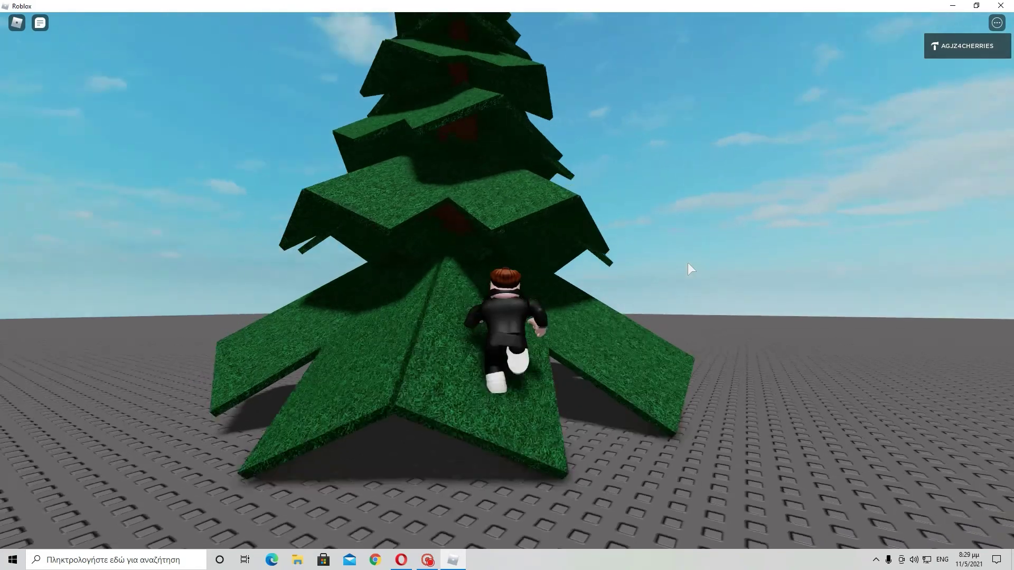
key("a")
key("s")
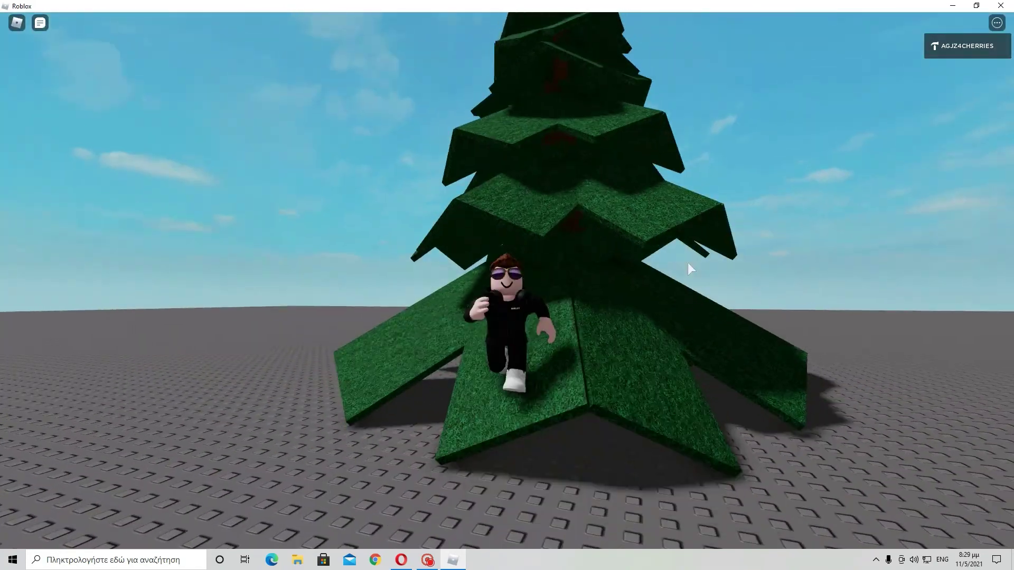
key("d")
key("w")
key("space")
key("space")
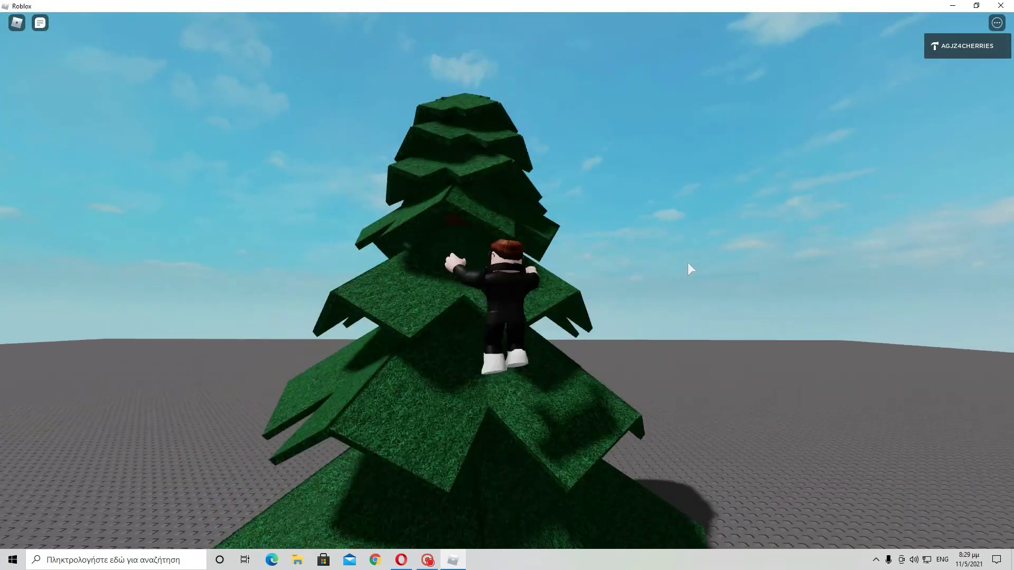
key("w")
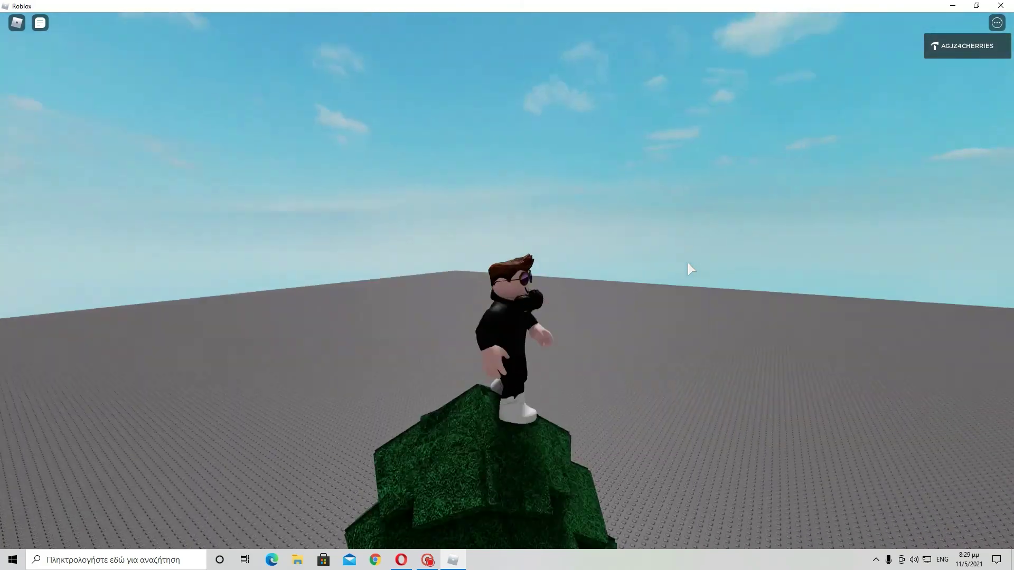
Run the avatar off the treetop and jump up the pine tree's branches back to the top.
scroll(688, 263, "up", 3)
right_click_drag(688, 263, 688, 264)
scroll(688, 263, "down", 3)
scroll(688, 263, "down", 4)
scroll(688, 263, "up", 3)
key("d")
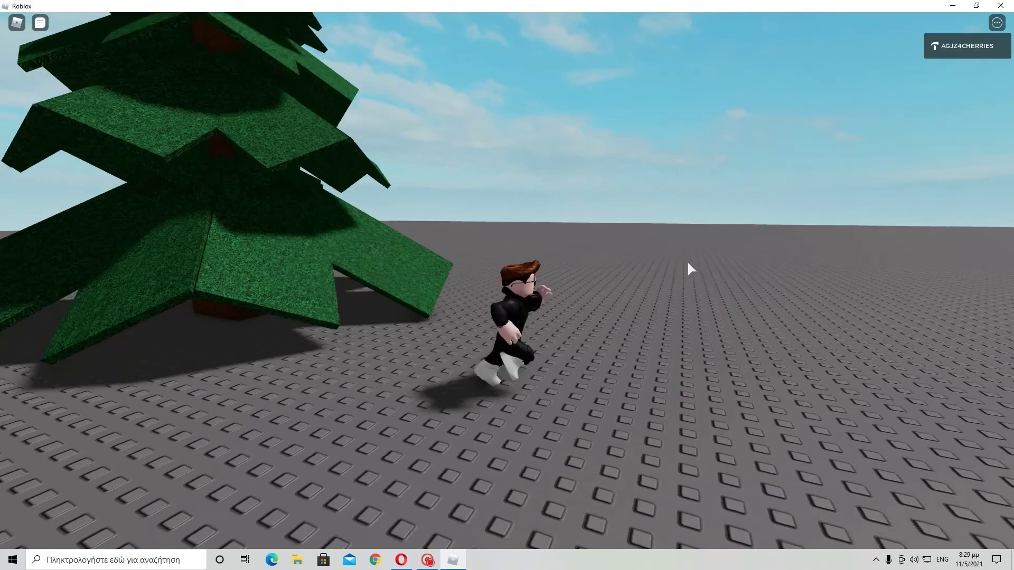
scroll(688, 263, "up", 2)
key("w")
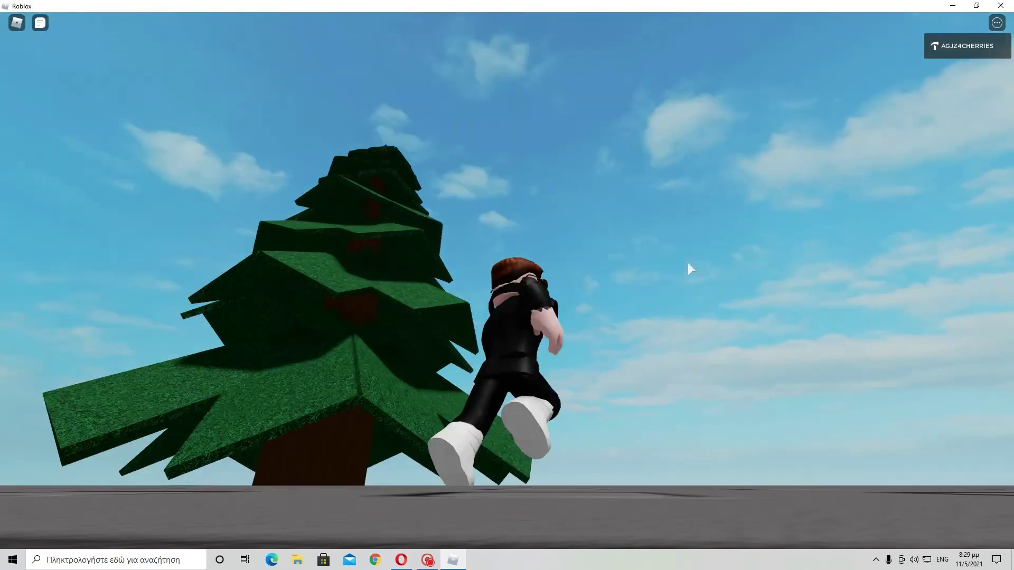
scroll(688, 263, "up", 2)
key("w")
key("d")
key("space")
key("w")
key("space")
key("space")
key("a")
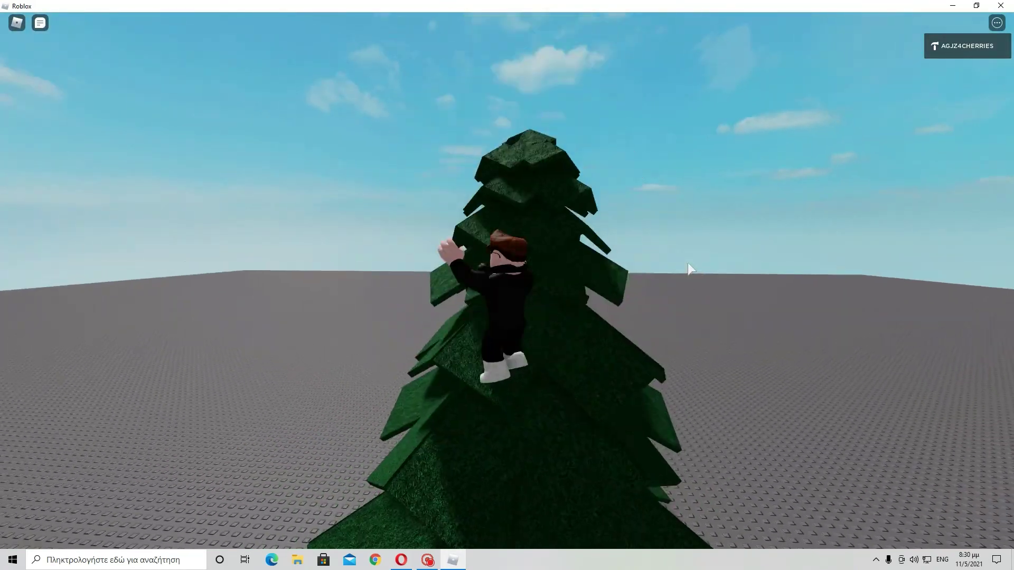
key("w")
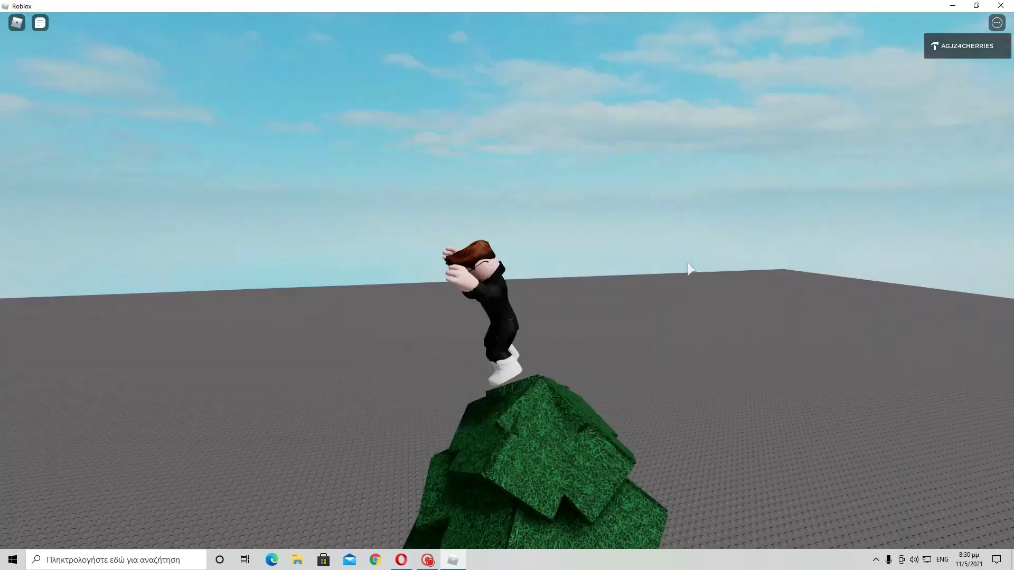
Take the avatar down from the treetop and run it onto the tree's lowest branches.
right_click_drag(688, 263, 740, 257)
scroll(688, 264, "up", 2)
scroll(688, 263, "down", 3)
scroll(688, 264, "up", 3)
scroll(688, 263, "down", 1)
scroll(688, 263, "down", 4)
scroll(688, 264, "up", 3)
key("d")
scroll(688, 263, "up", 2)
key("s")
scroll(688, 264, "down", 4)
scroll(687, 263, "up", 3)
key("w")
scroll(728, 259, "down", 4)
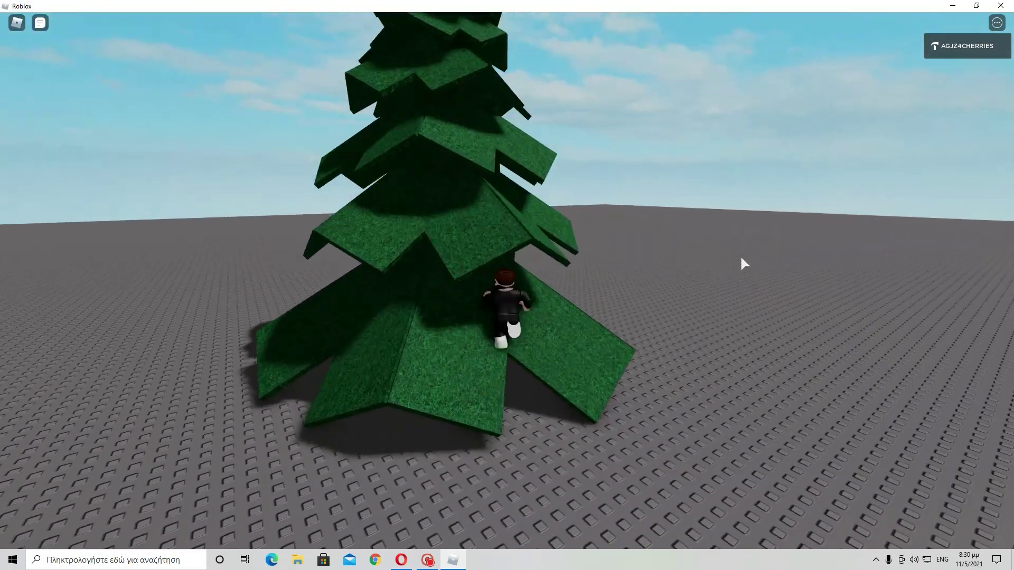
Jump the avatar around the lower branches and leap off the side of the tree to the ground.
key("d")
key("w")
key("space")
right_click_drag(741, 258, 741, 257)
key("space")
key("space")
key("d")
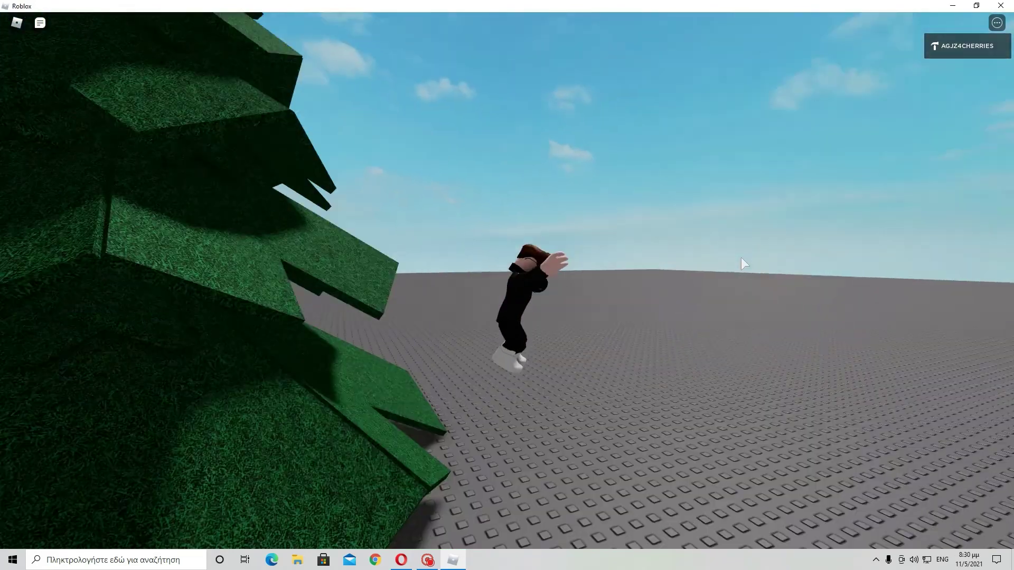
key("s")
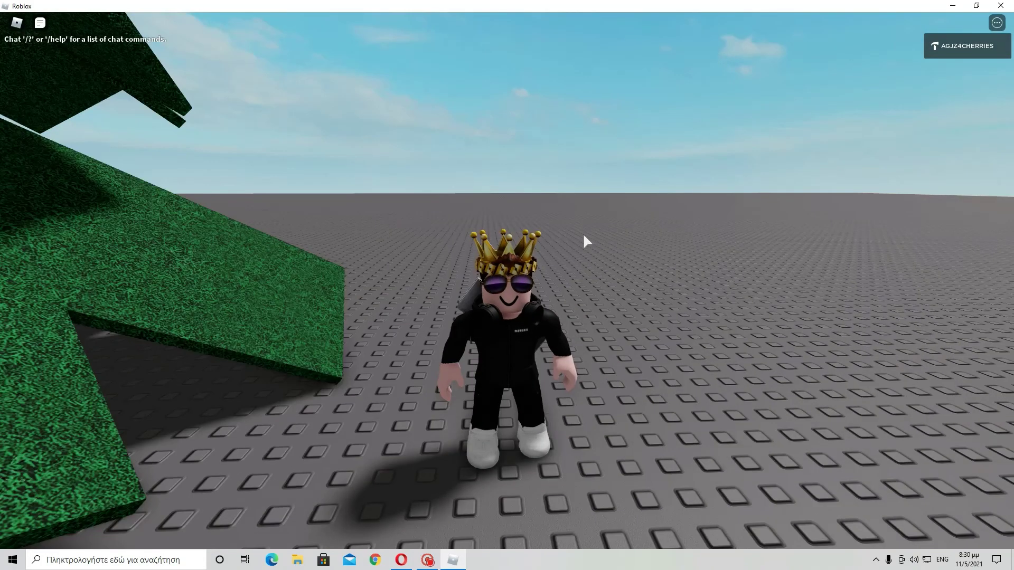
Examine the crowned avatar beside the pine tree from near and far.
right_click_drag(676, 254, 676, 255)
scroll(676, 254, "up", 4)
mouse_move(644, 340)
right_mouse_down()
mouse_move(676, 343)
mouse_move(644, 339)
right_mouse_up()
scroll(644, 340, "up", 4)
scroll(660, 342, "down", 5)
scroll(643, 338, "up", 5)
scroll(644, 343, "down", 5)
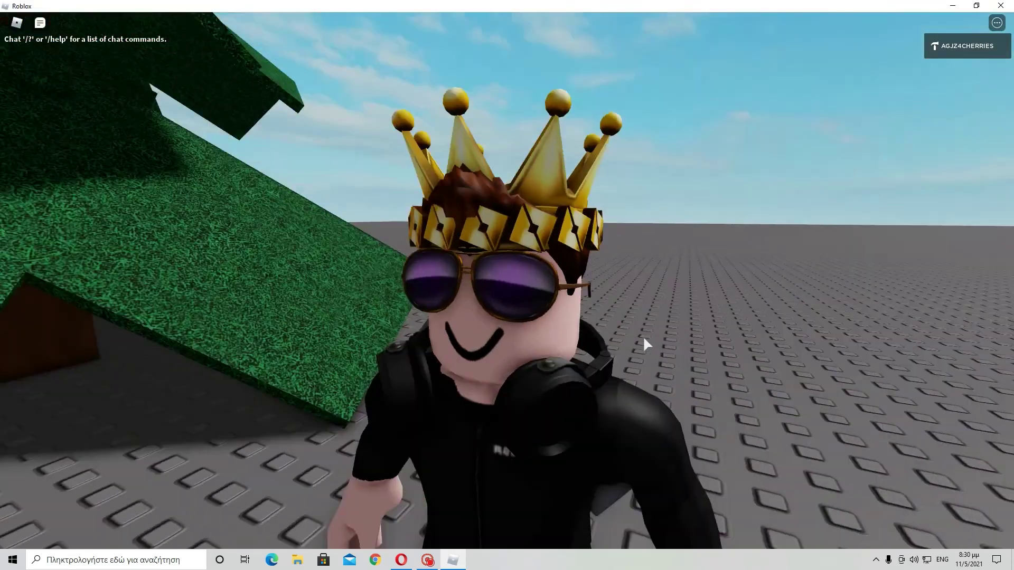
scroll(644, 339, "down", 4)
Climb the crowned avatar up the pine tree to its top and turn it to face the camera.
key("w")
key("space")
key("w")
key("space")
key("space")
key("d")
key("w")
key("space")
key("s")
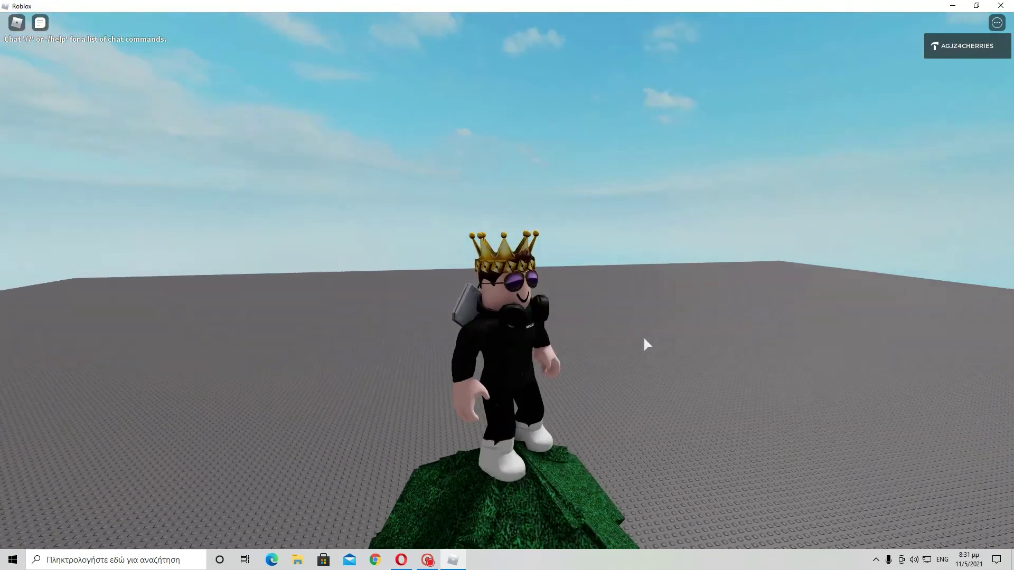
Examine the crowned avatar on the treetop from the front, both close up and from a distance.
right_click_drag(598, 266, 610, 267)
scroll(598, 266, "up", 3)
scroll(597, 266, "down", 5)
scroll(598, 266, "up", 2)
scroll(610, 268, "up", 2)
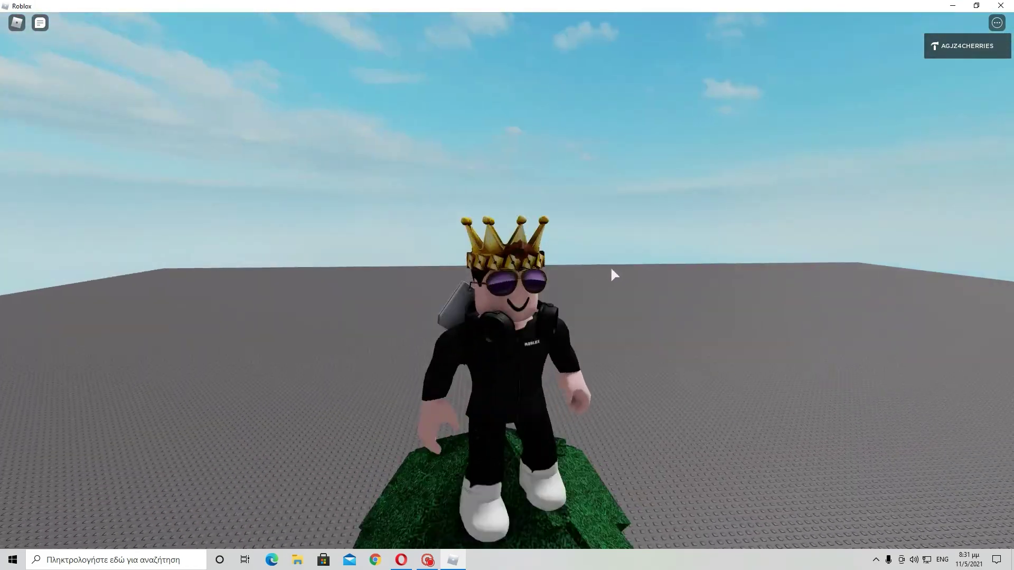
scroll(623, 274, "down", 2)
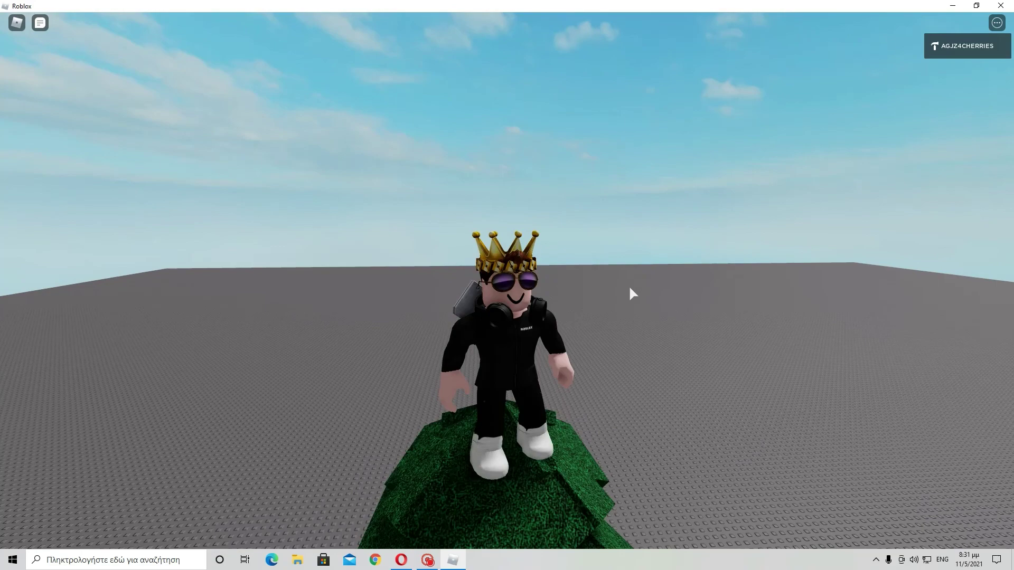
scroll(630, 288, "up", 2)
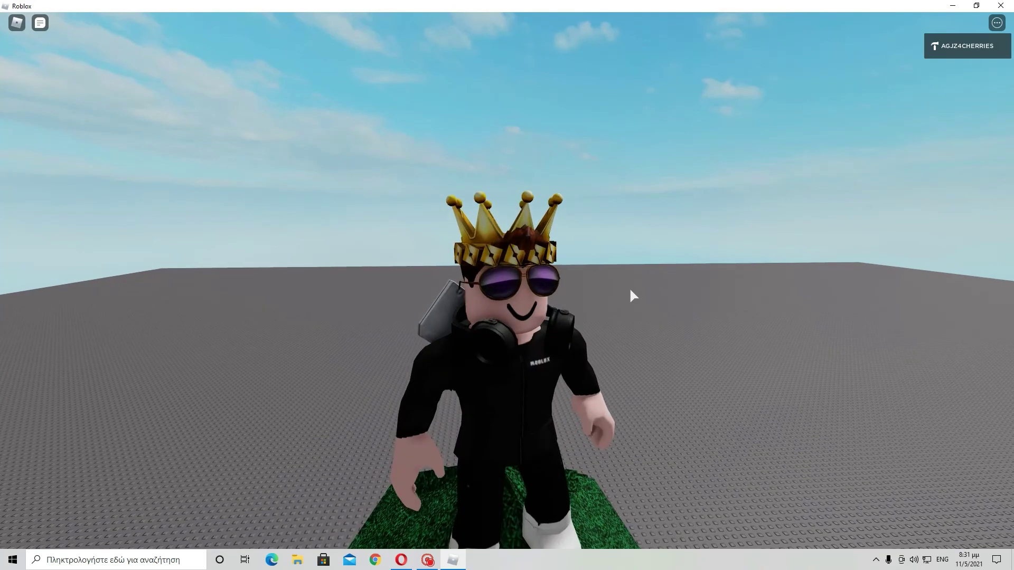
scroll(630, 288, "down", 2)
right_click_drag(665, 308, 665, 307)
scroll(665, 308, "up", 3)
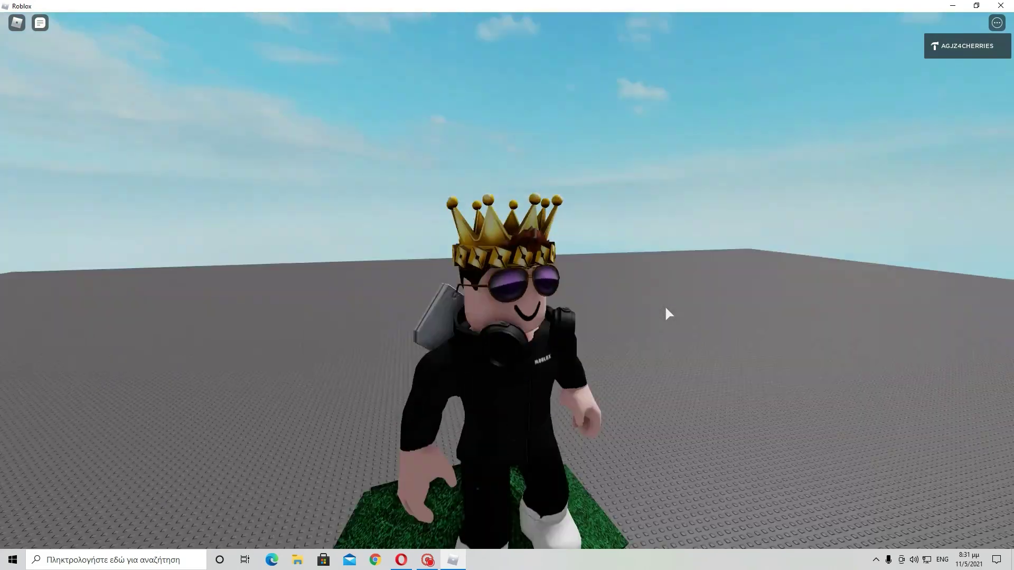
scroll(665, 308, "down", 3)
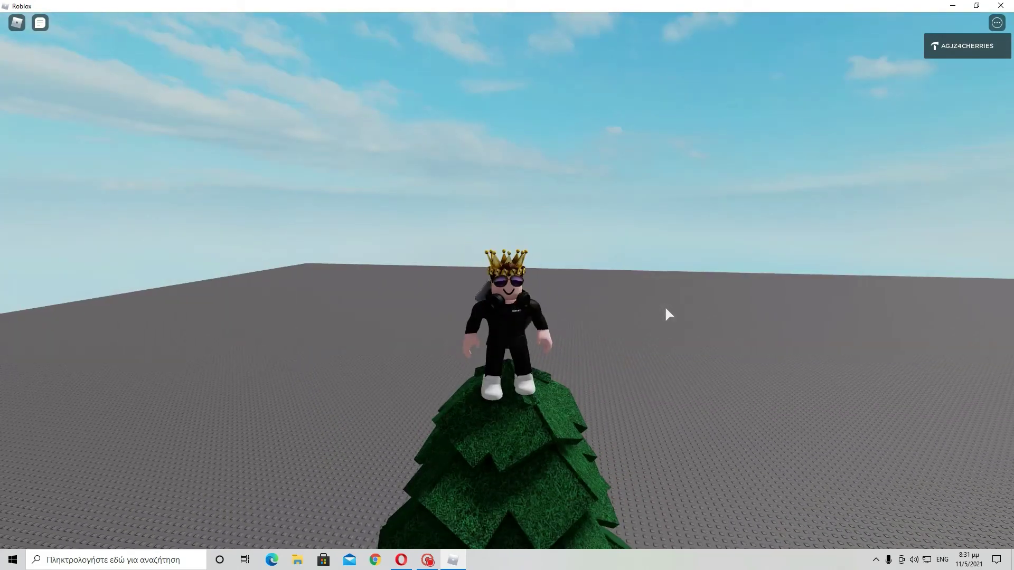
scroll(665, 308, "up", 2)
right_click_drag(666, 308, 665, 309)
scroll(665, 309, "up", 2)
scroll(665, 309, "down", 3)
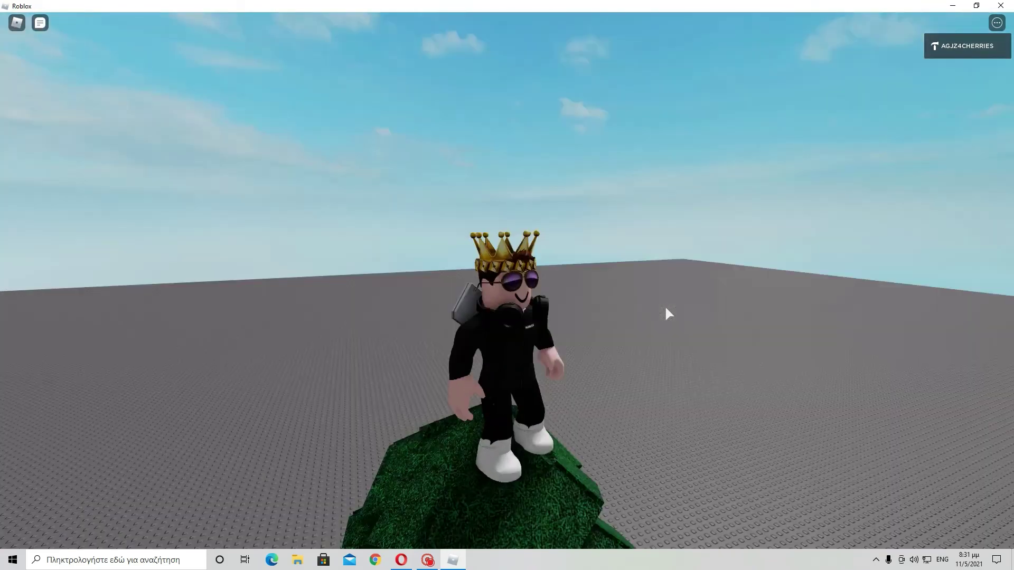
scroll(665, 308, "down", 3)
Jump the crowned avatar off the treetop to the baseplate and run it back toward the tree.
key("d")
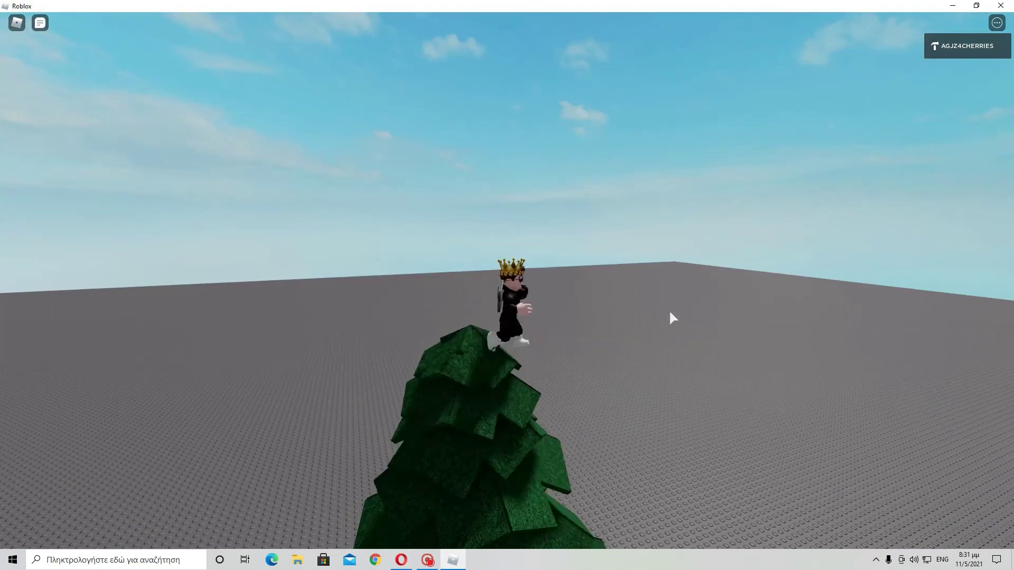
key("space")
key("s")
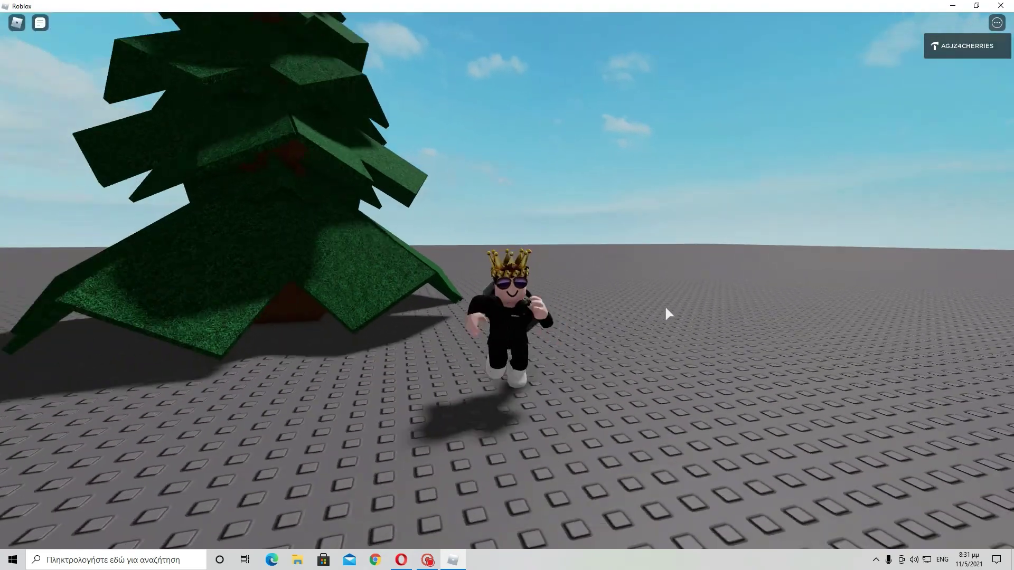
key("a")
key("w")
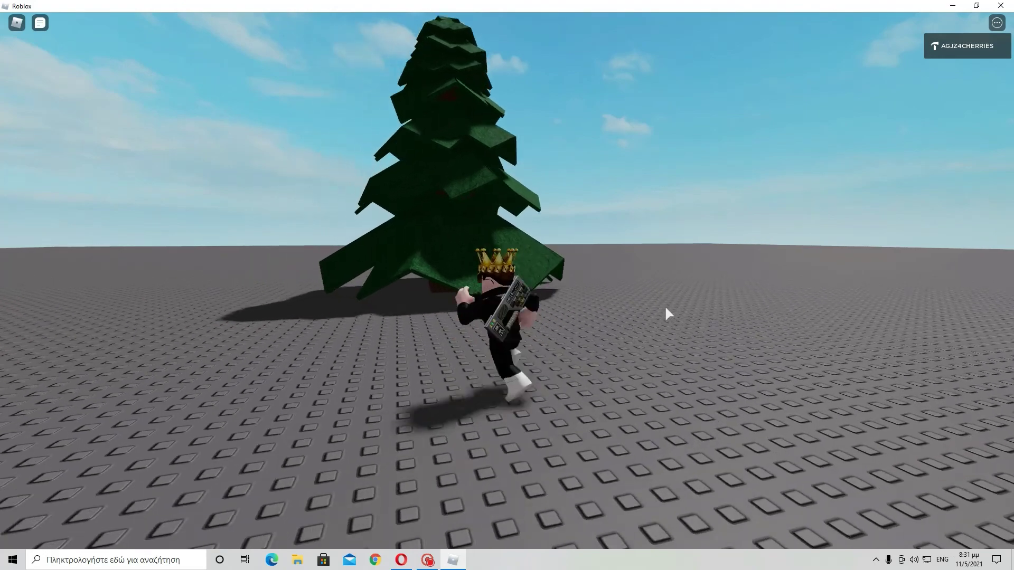
Climb the crowned avatar back up the branches to the treetop and view it close up from the front.
right_click_drag(665, 309, 665, 308)
key("space")
key("d")
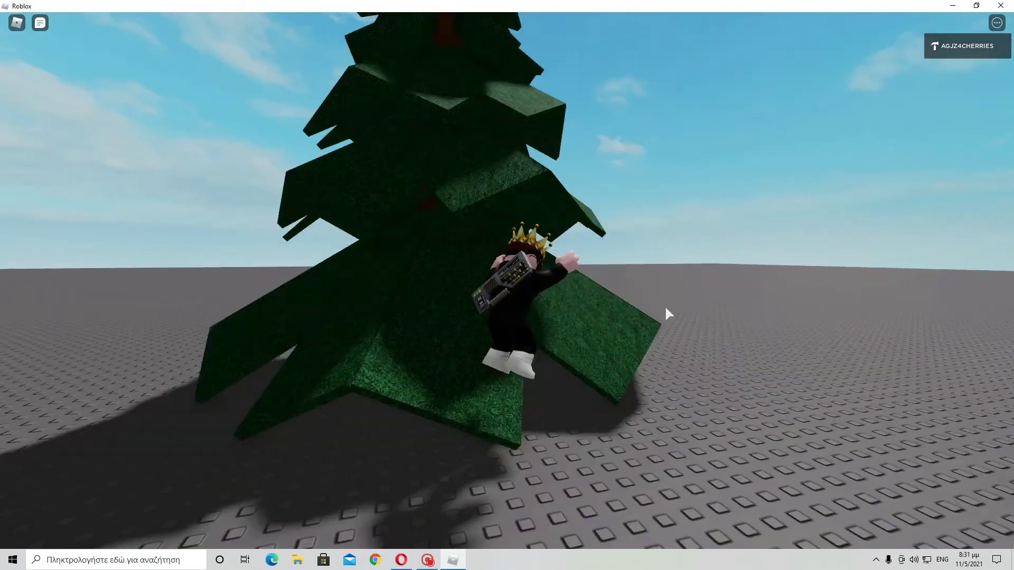
key("space")
key("a")
key("w")
key("space")
key("d")
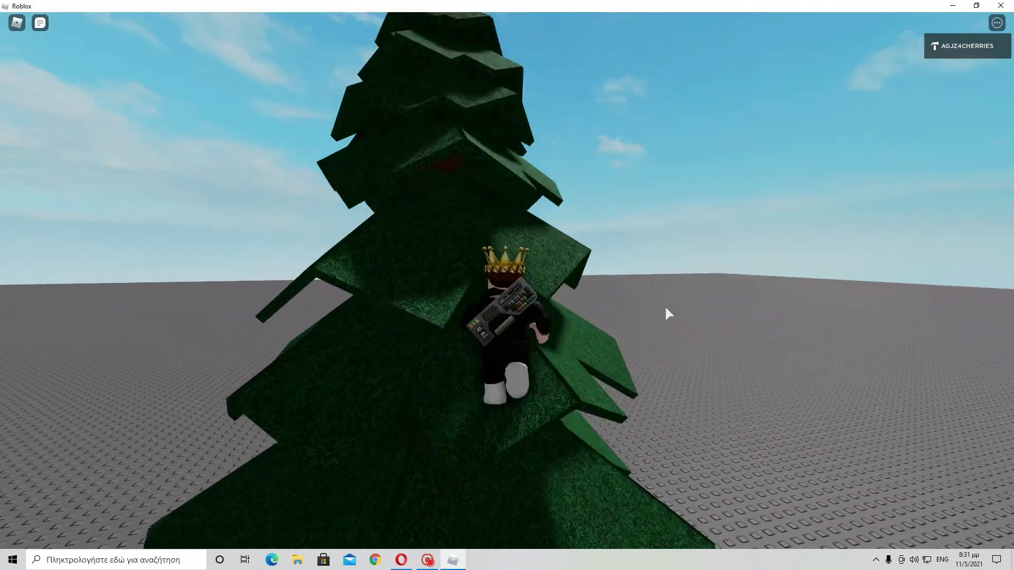
key("space")
key("a")
key("w")
key("space")
key("w")
right_click_drag(665, 308, 665, 314)
key("s")
scroll(665, 314, "up", 3)
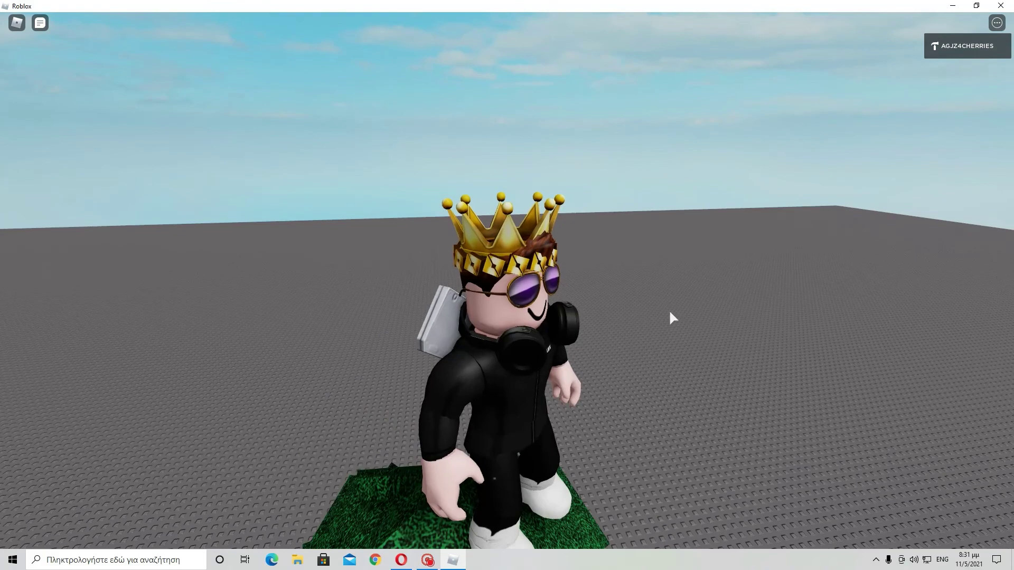